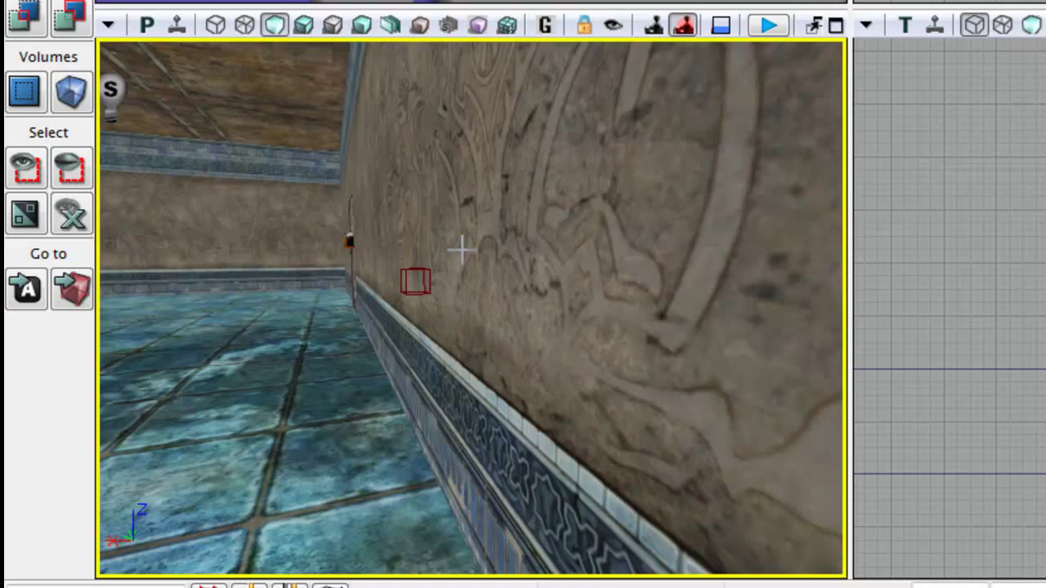
- Add the red builder brush by the wall as a small solid block with CSG Add
left_click(395, 279)
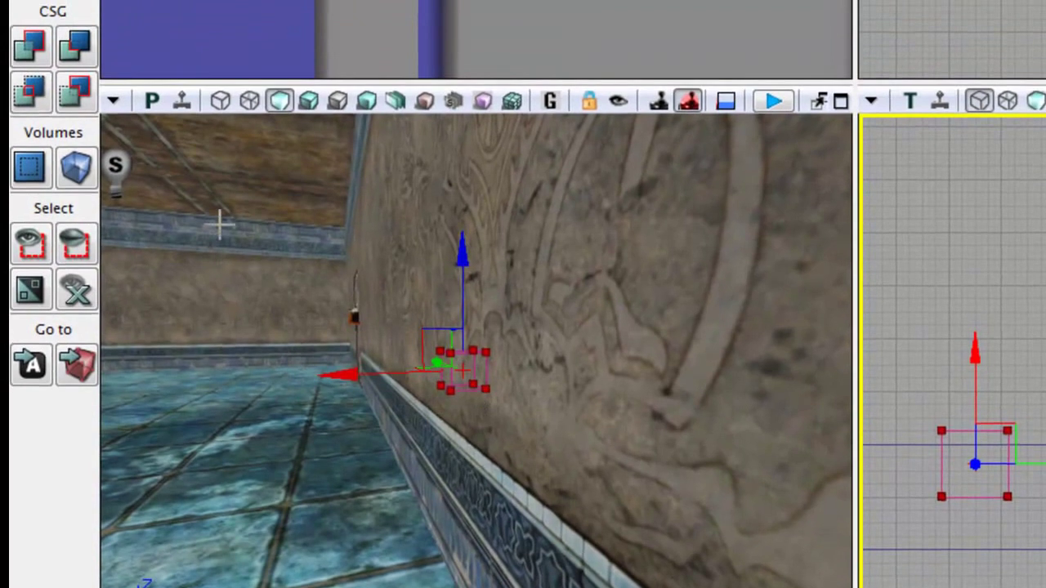
left_click(30, 52)
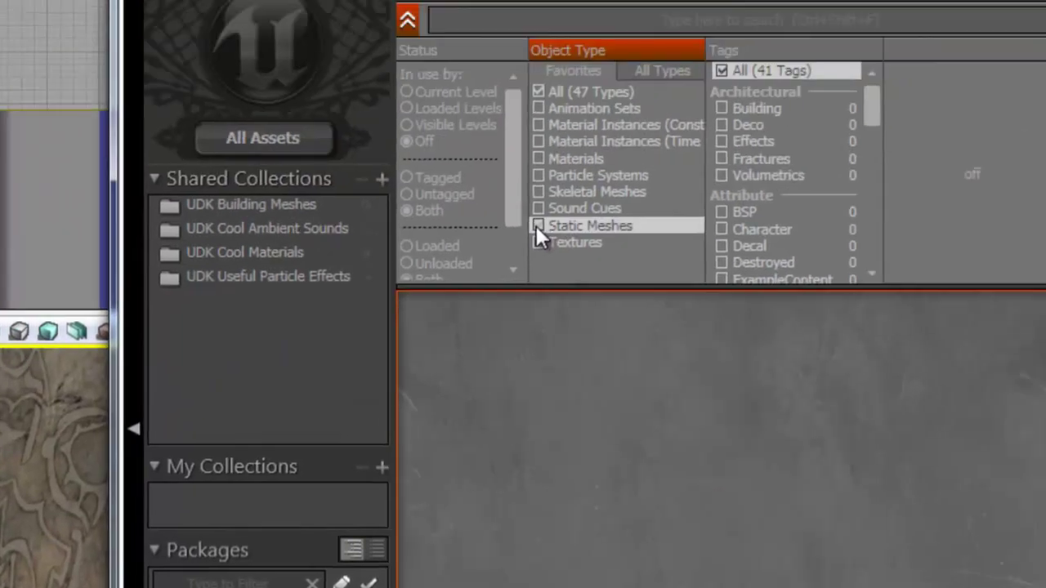
- Filter the Content Browser to Static Meshes matching 'light' and pick the S_LT_Light_SM fluorescent mesh
left_click(421, 310)
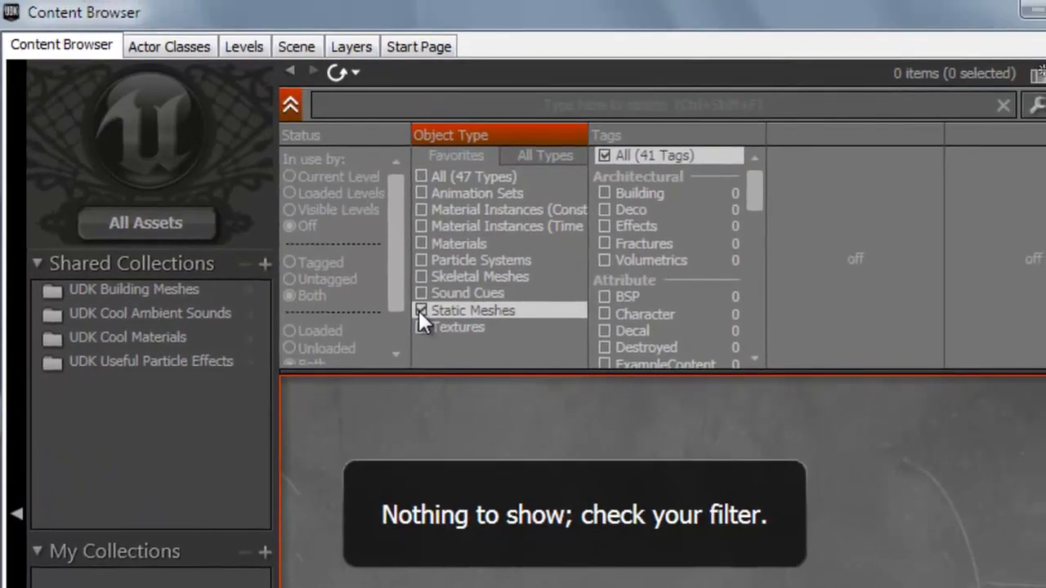
left_click(388, 109)
type("Li")
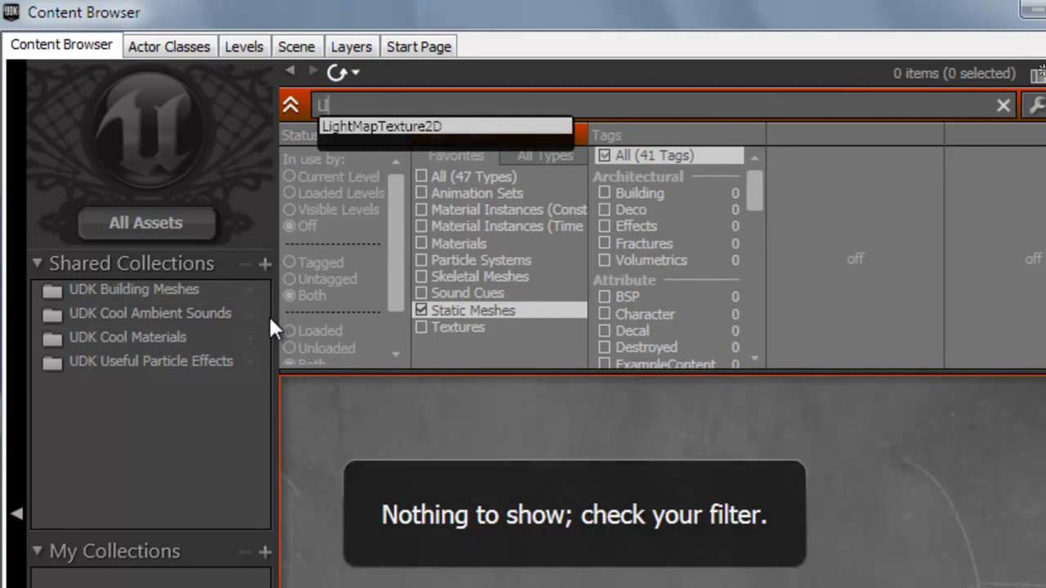
type("h")
left_click(140, 225)
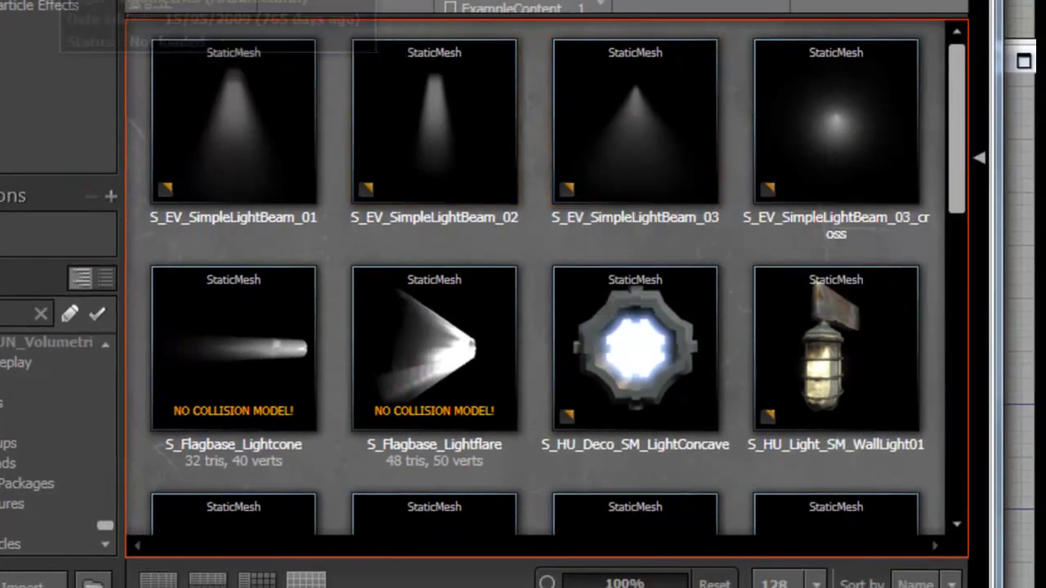
scroll(958, 147, "down", 3)
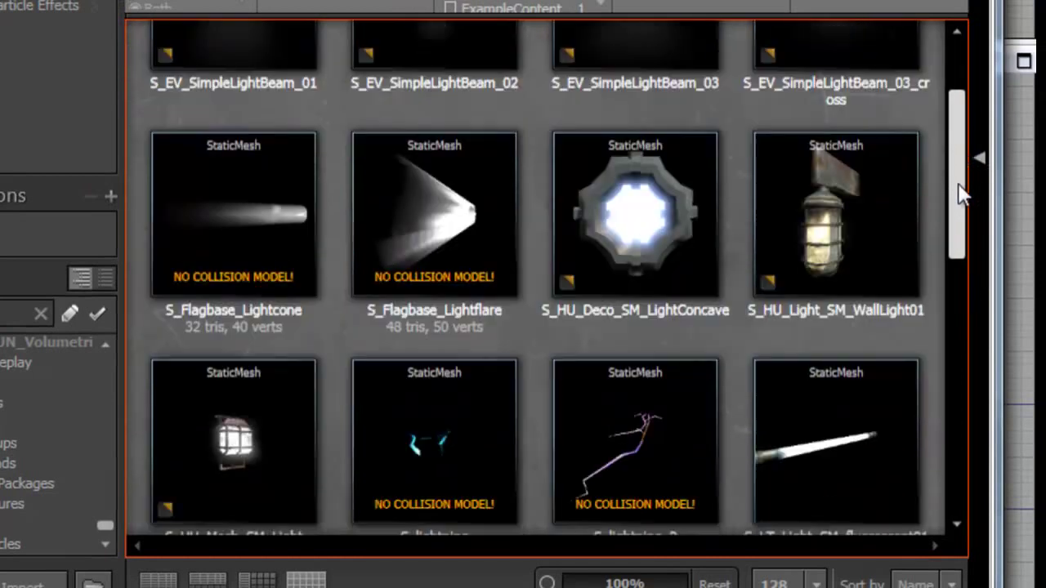
left_click(825, 286)
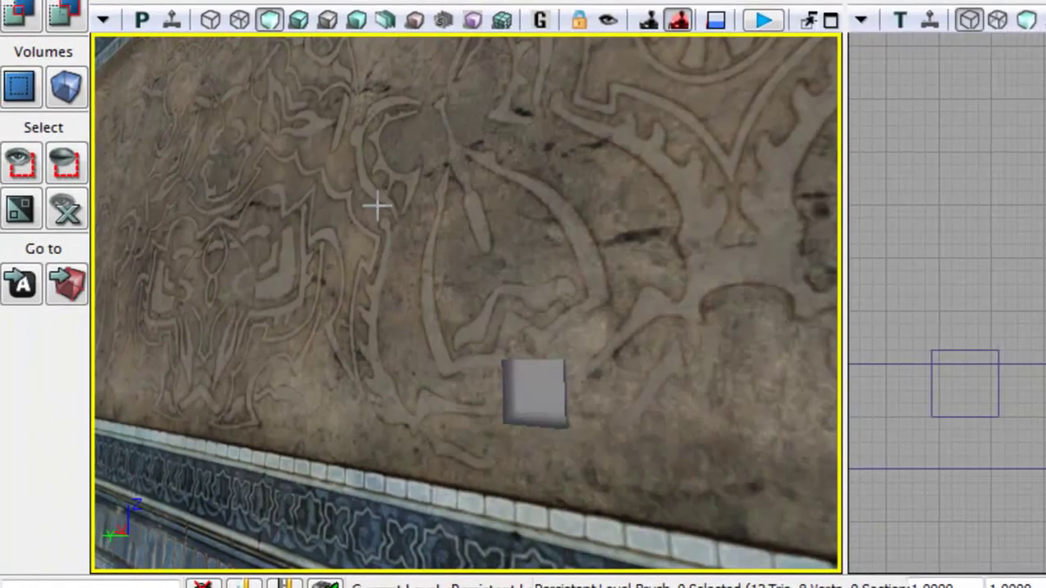
- Place the fluorescent tube static mesh horizontally on the wall above the block
right_click_drag(377, 206, 362, 192)
right_click(389, 218)
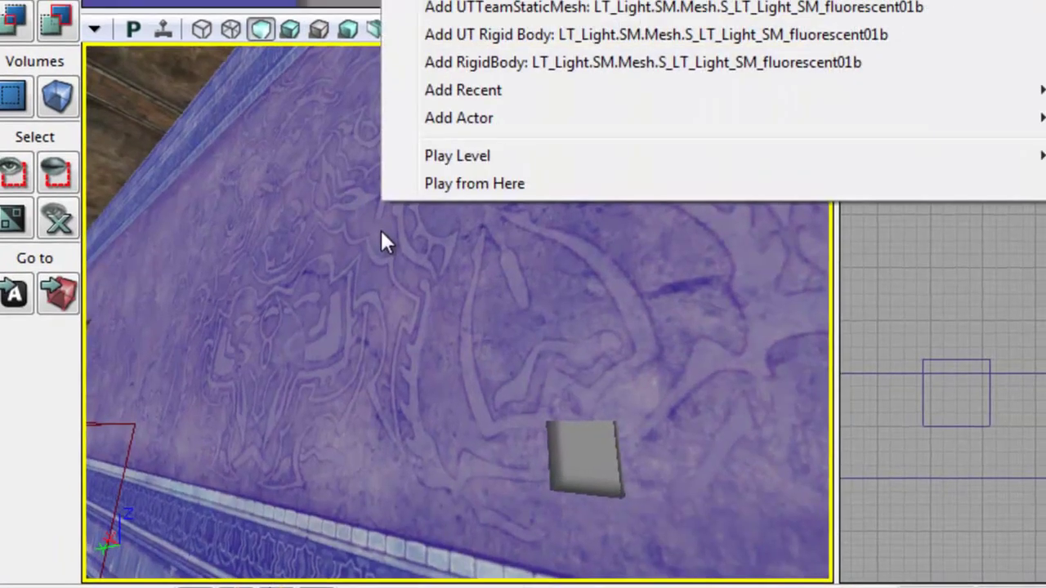
left_click(343, 114)
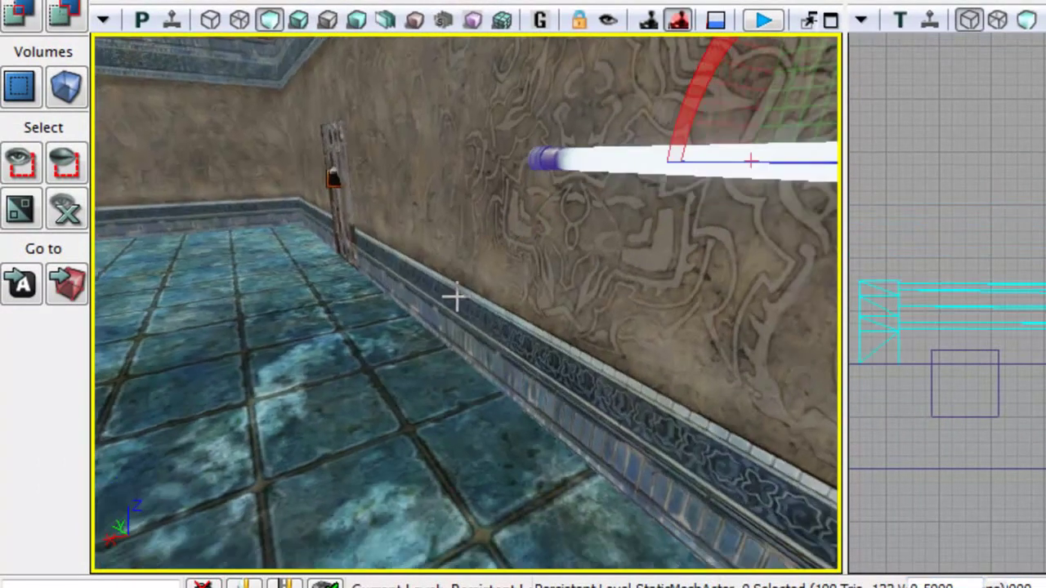
- Switch the viewport to Lit mode and back away to see the tube and lamp post
left_click_drag(455, 297, 553, 273)
left_click(299, 22)
left_click(269, 21)
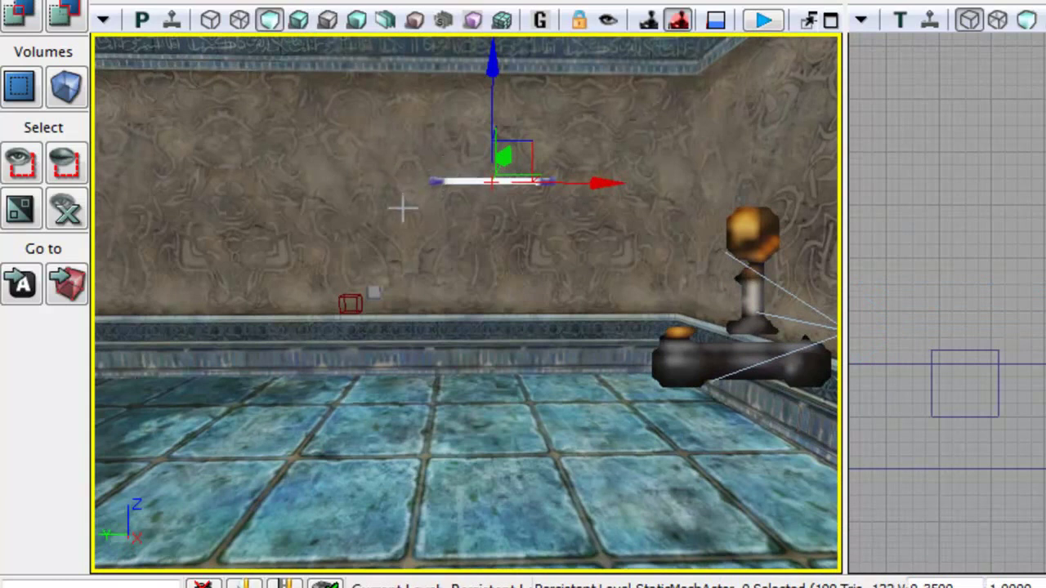
mouse_move(499, 227)
left_mouse_down()
mouse_move(717, 298)
mouse_move(665, 291)
mouse_move(516, 229)
mouse_move(535, 159)
left_mouse_up()
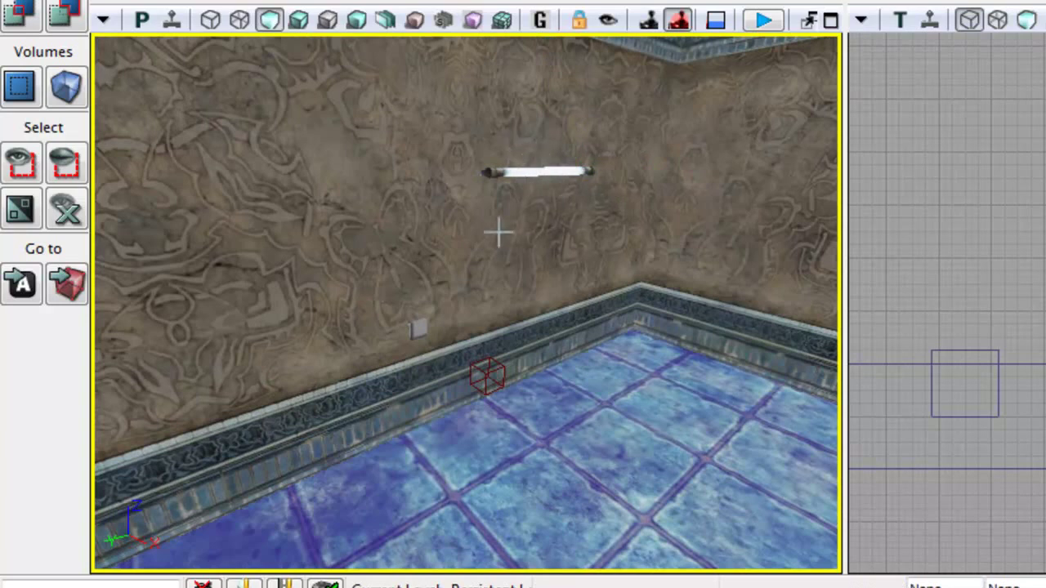
left_click(298, 20)
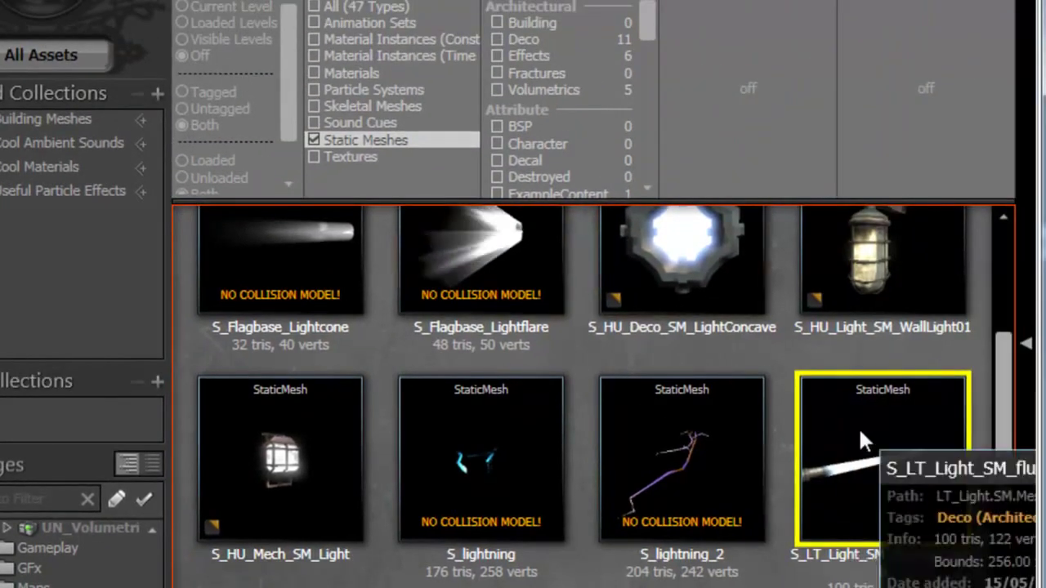
- From the tube's Static Mesh Editor, locate M_LT_Light_SM_Fluorescent01 via LODInfo > [0] > Elements > Material
double_click(857, 427)
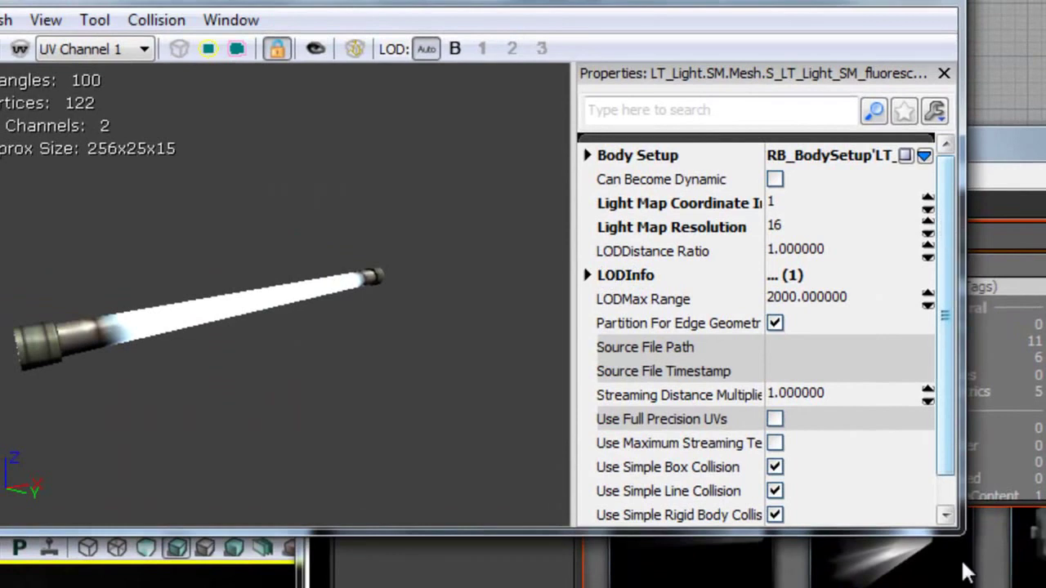
scroll(620, 278, "down", 1)
left_click(587, 242)
left_click(605, 266)
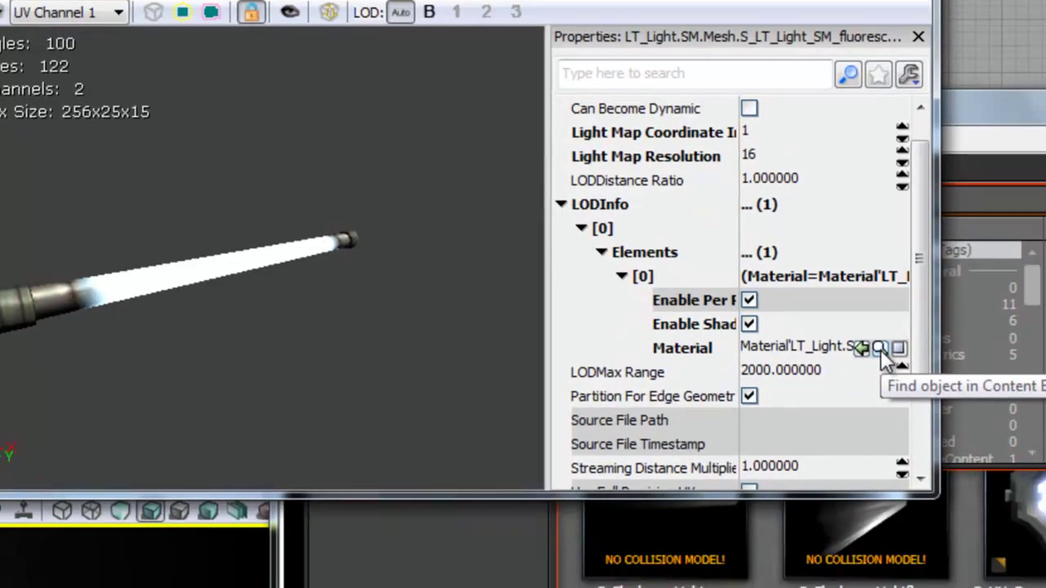
left_click(904, 385)
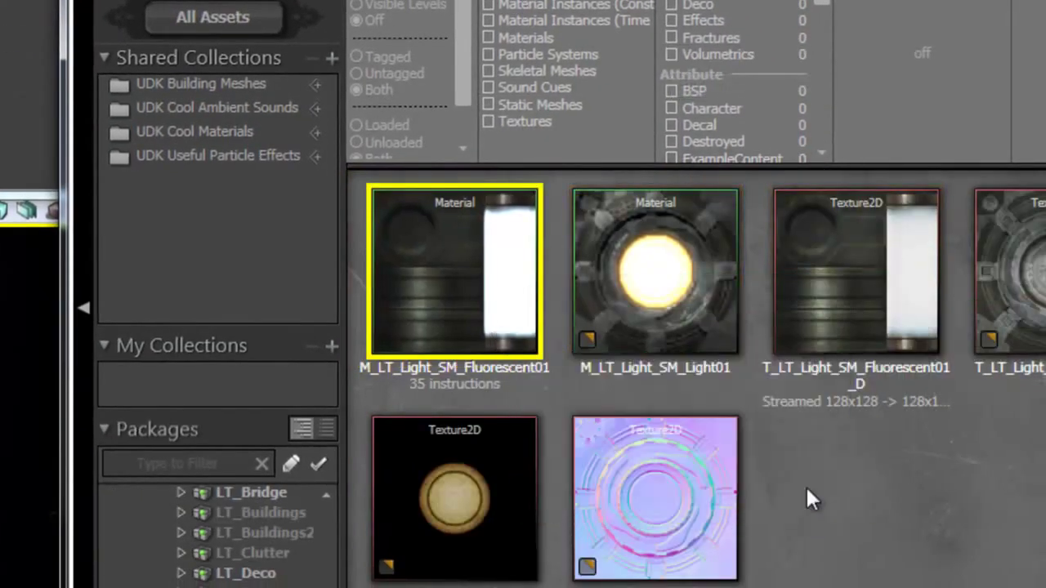
- Create MaterialInstanceConstant FluorecenteApagado in package LT_Light, group SM.Materials
right_click(805, 484)
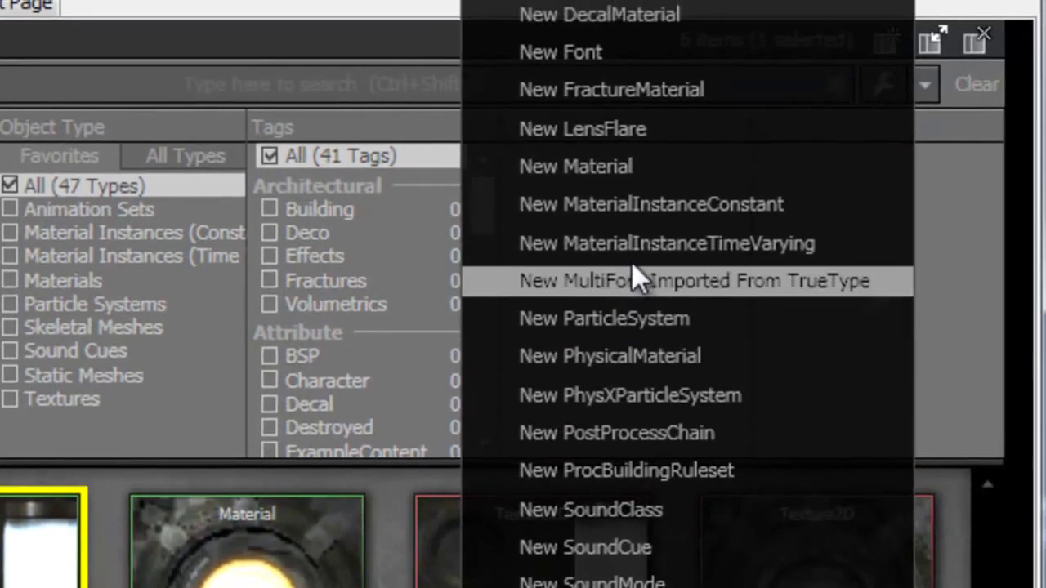
left_click(637, 214)
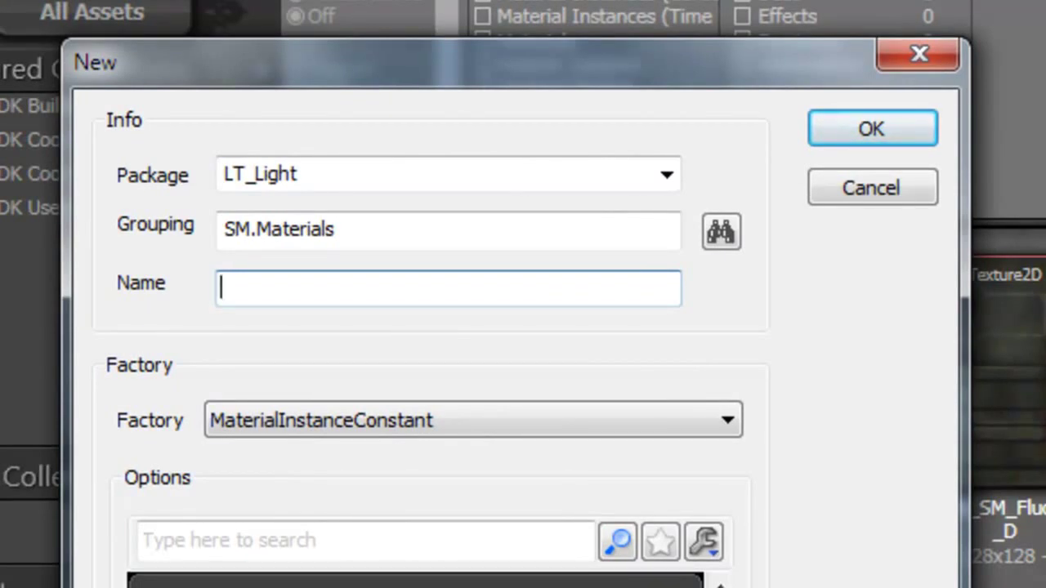
type("Fluorecen")
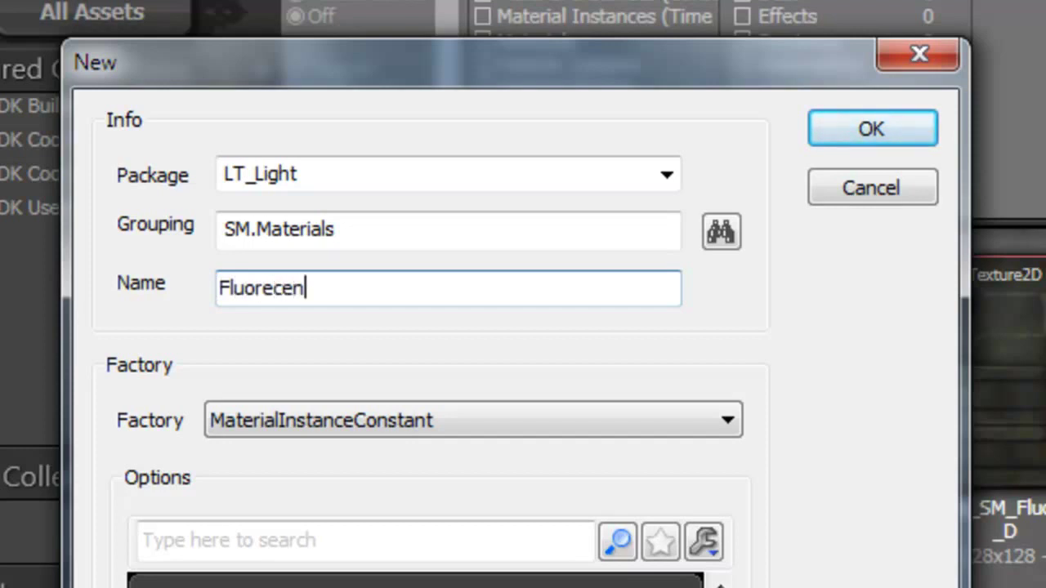
type("teApagado")
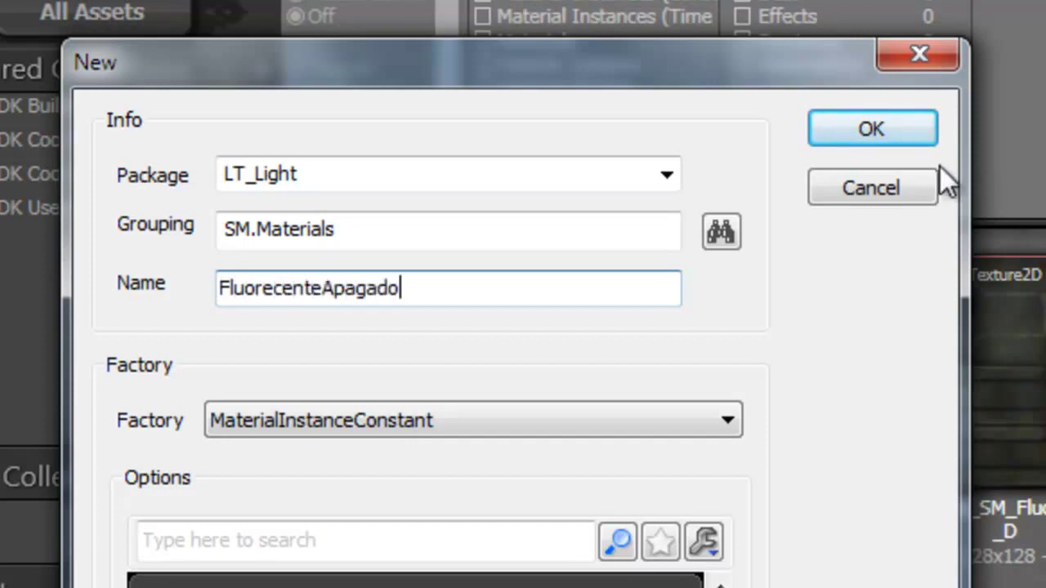
left_click(887, 137)
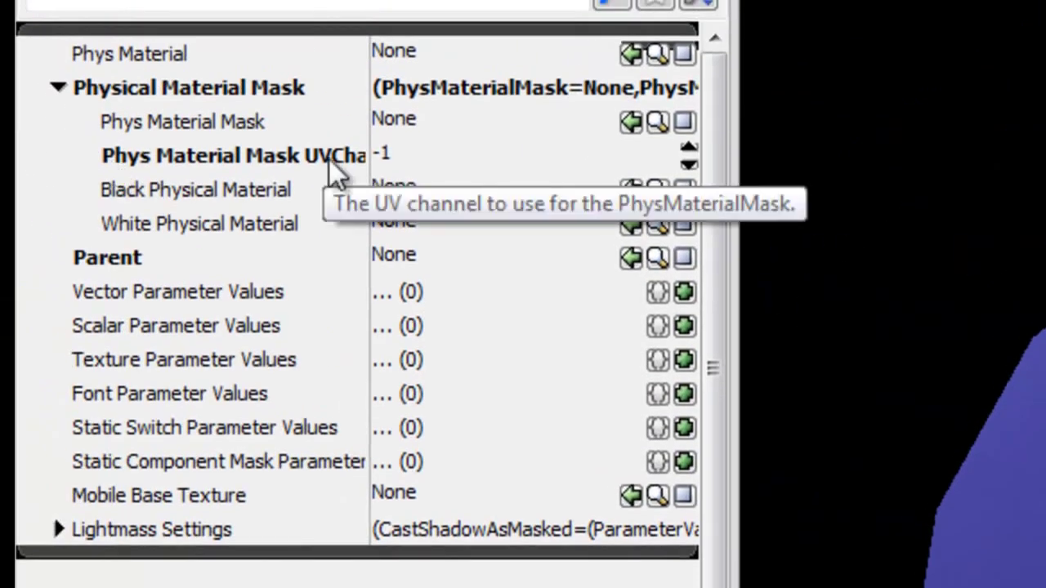
- Set FluorecenteApagado's Parent to M_LT_Light_SM_Fluorescent01
left_click(139, 265)
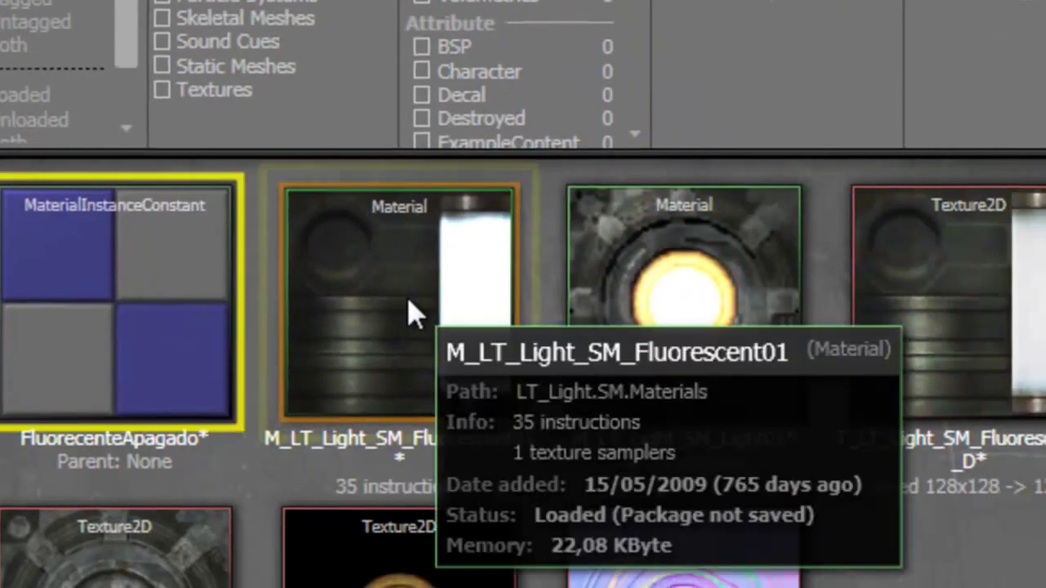
left_click(431, 400)
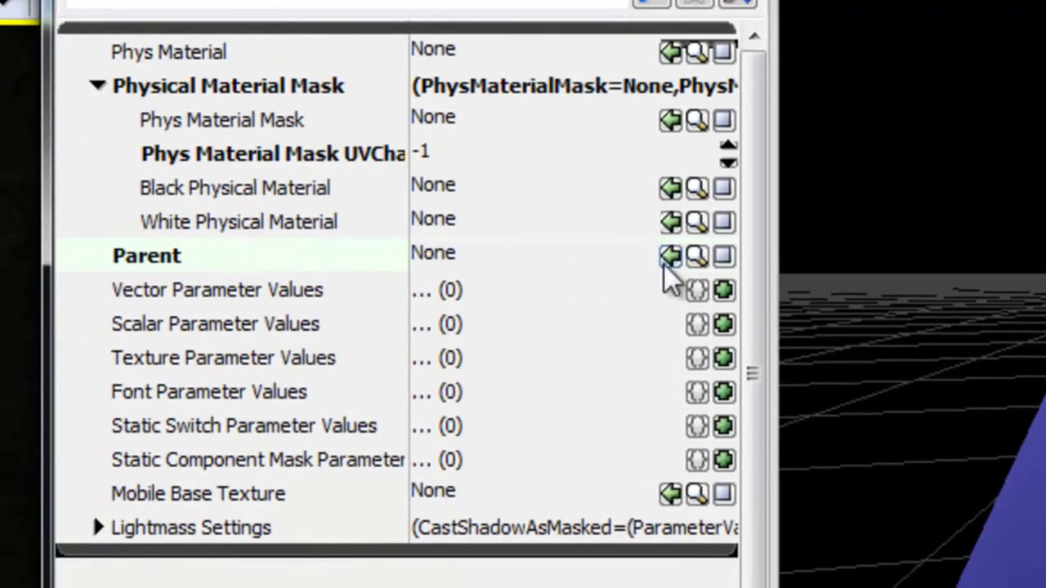
left_click(669, 256)
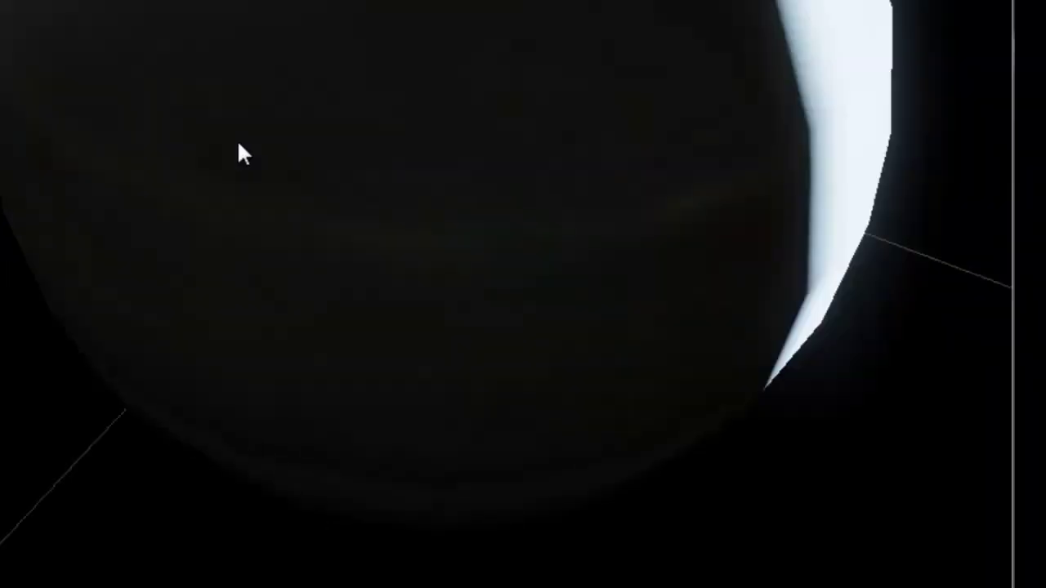
mouse_move(240, 154)
left_mouse_down()
mouse_move(408, 153)
mouse_move(427, 578)
mouse_move(427, 507)
left_mouse_up()
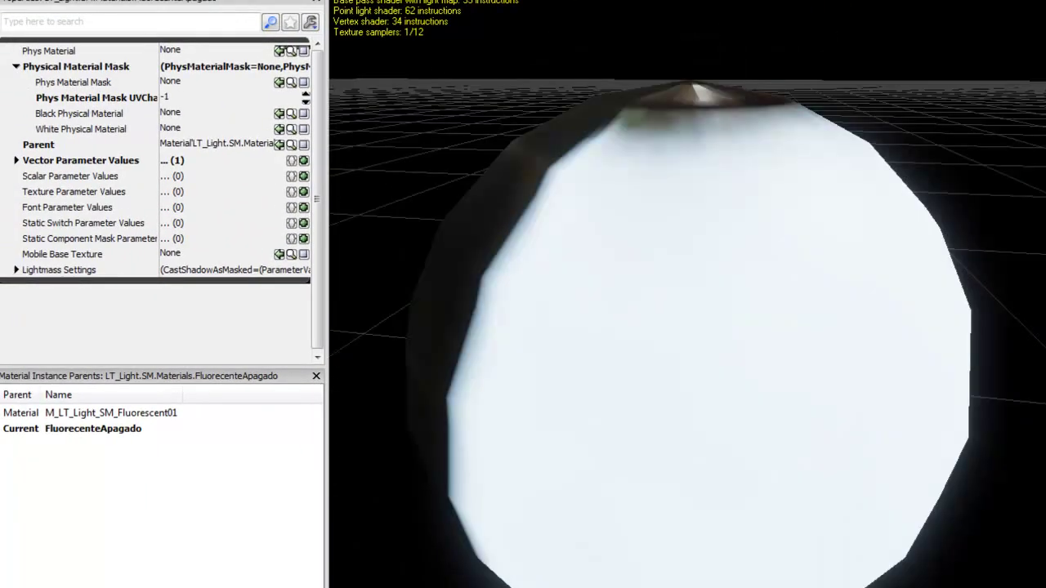
- Override the LightColor vector parameter to black and check the darkened preview
left_click(16, 160)
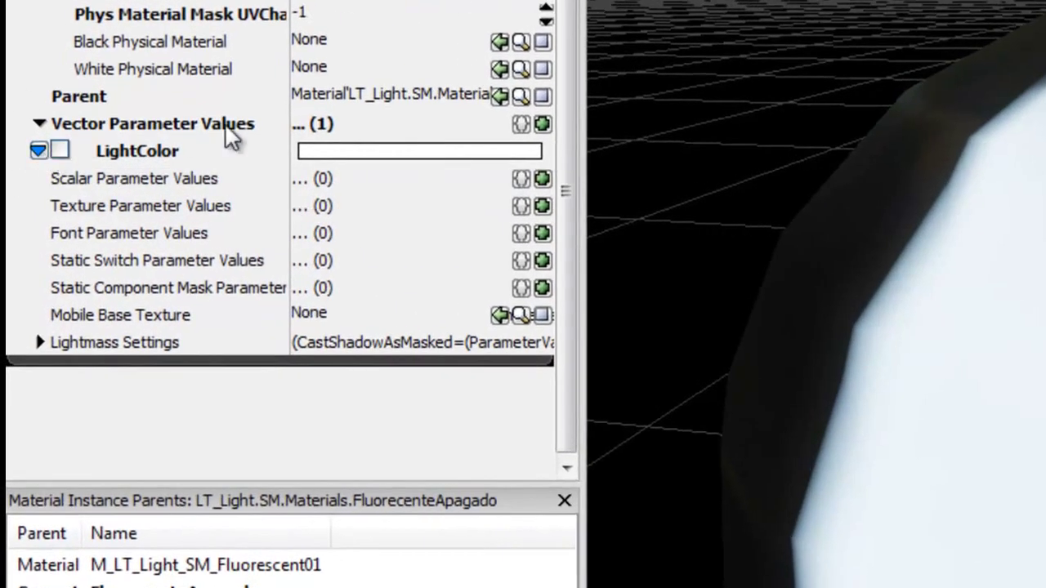
left_click(60, 150)
left_click(351, 152)
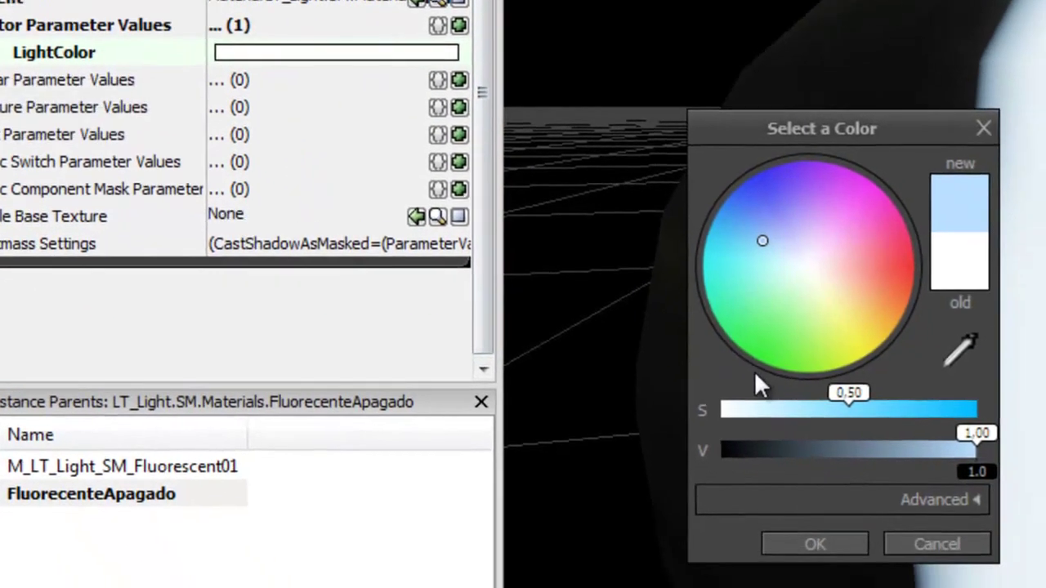
left_click_drag(740, 449, 684, 454)
left_click(784, 542)
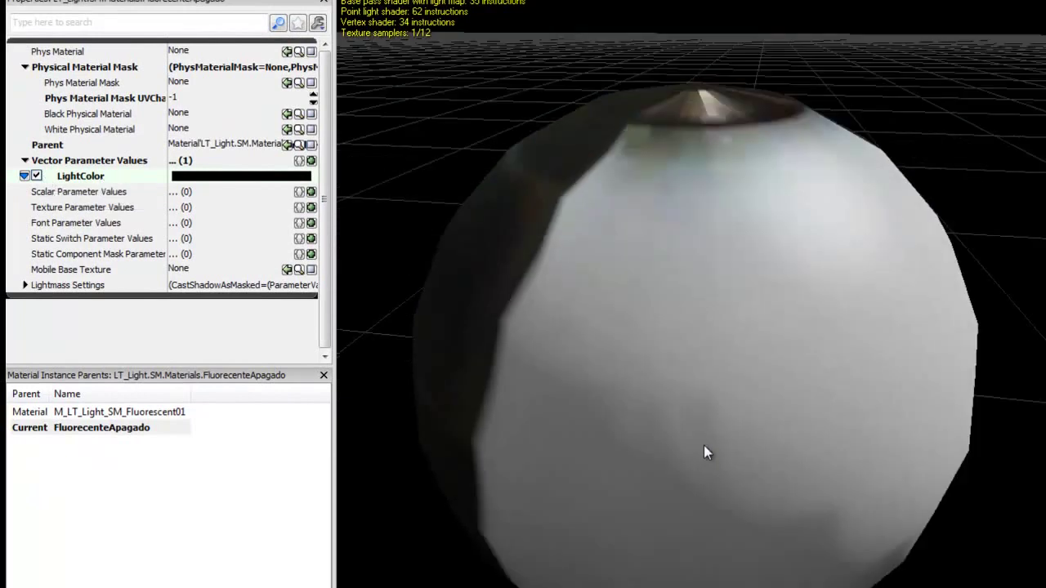
left_click_drag(704, 445, 744, 400)
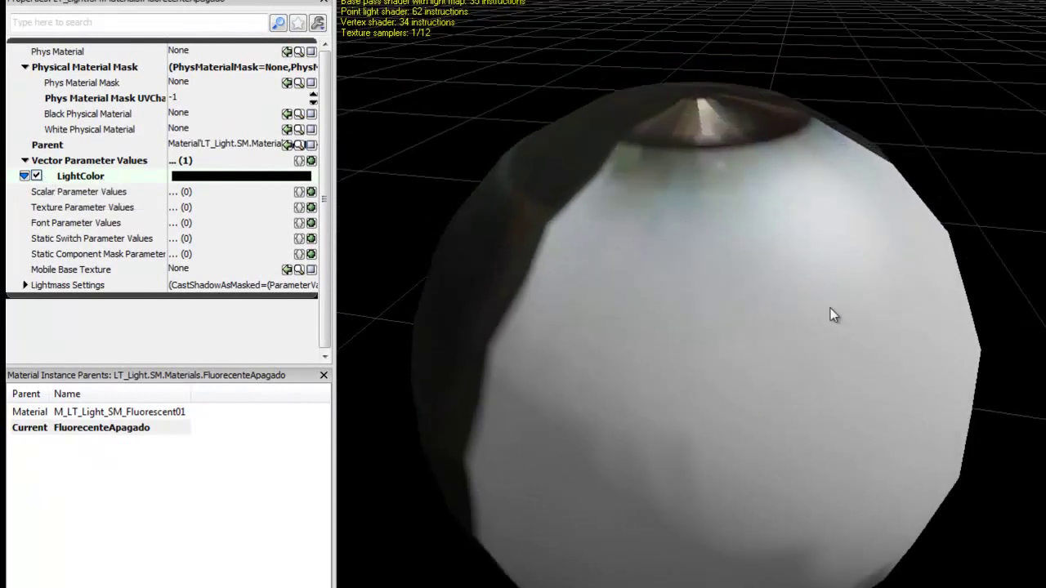
right_click_drag(782, 381, 717, 489)
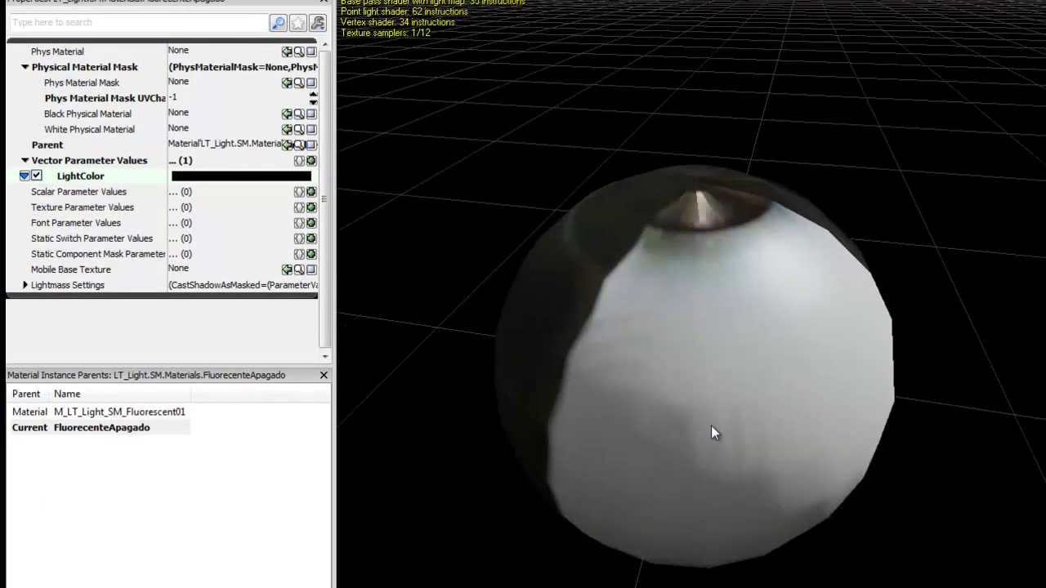
left_click_drag(715, 489, 434, 234)
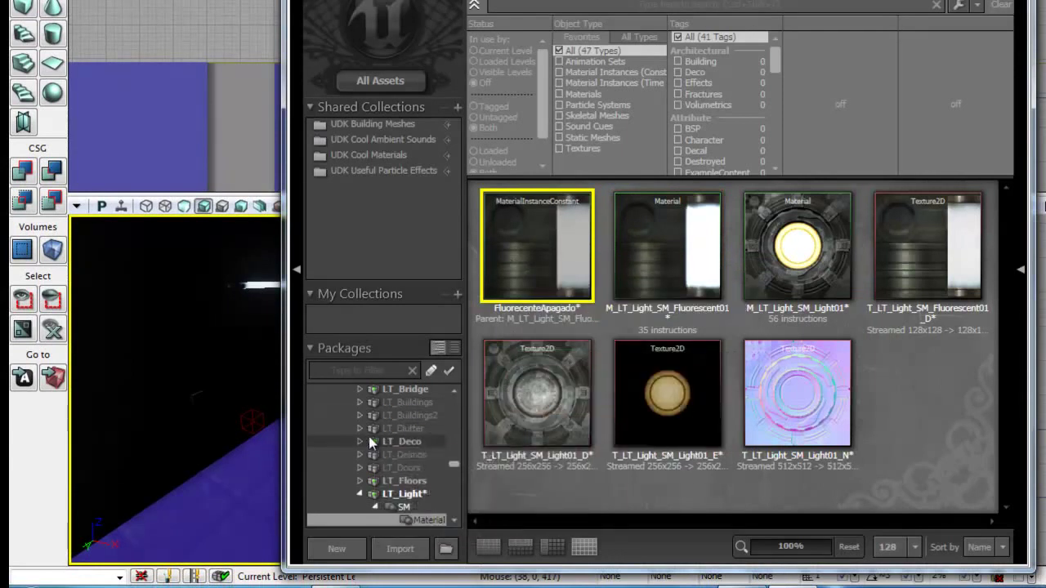
- In the lamp actor's properties, add a Materials entry and assign FluorecenteApagado to slot 0
left_click(242, 292)
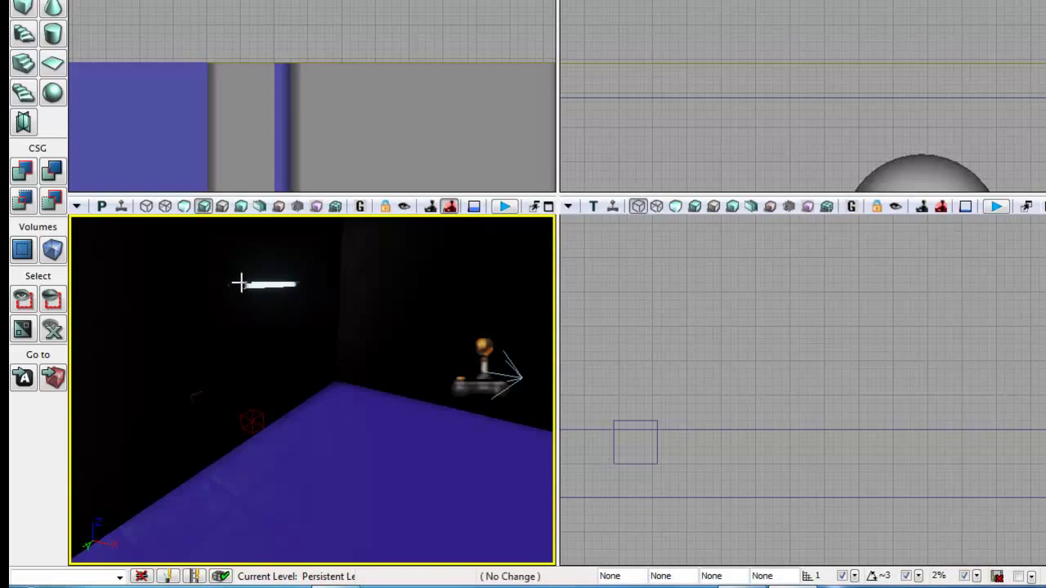
left_click(239, 283)
double_click(239, 283)
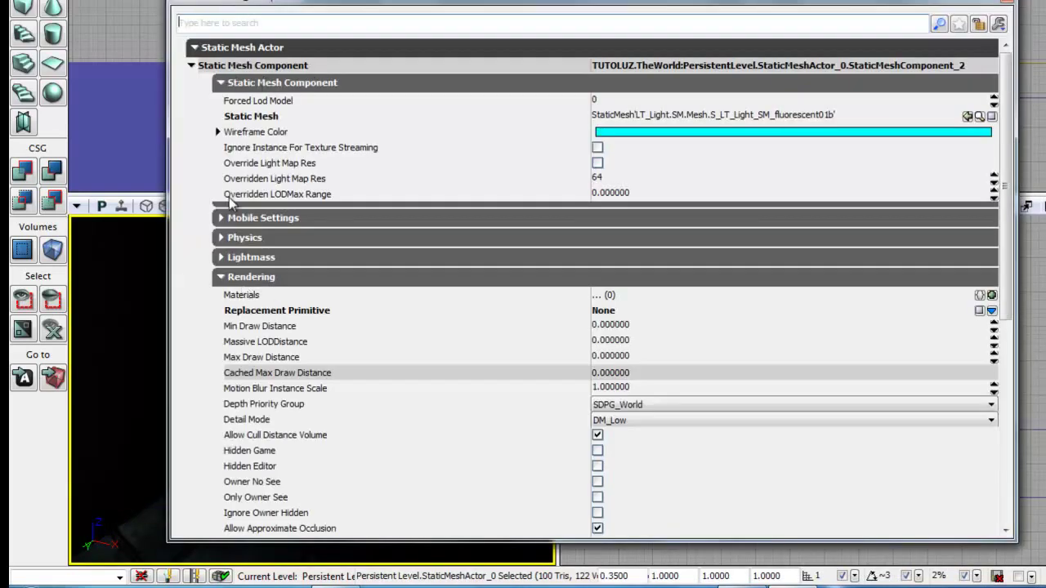
mouse_move(236, 302)
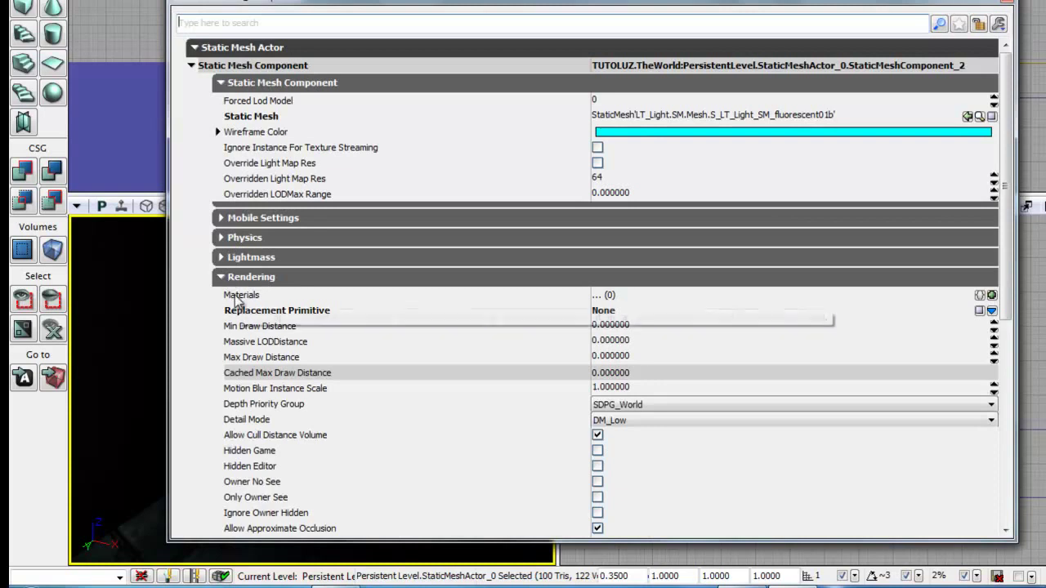
left_click(992, 295)
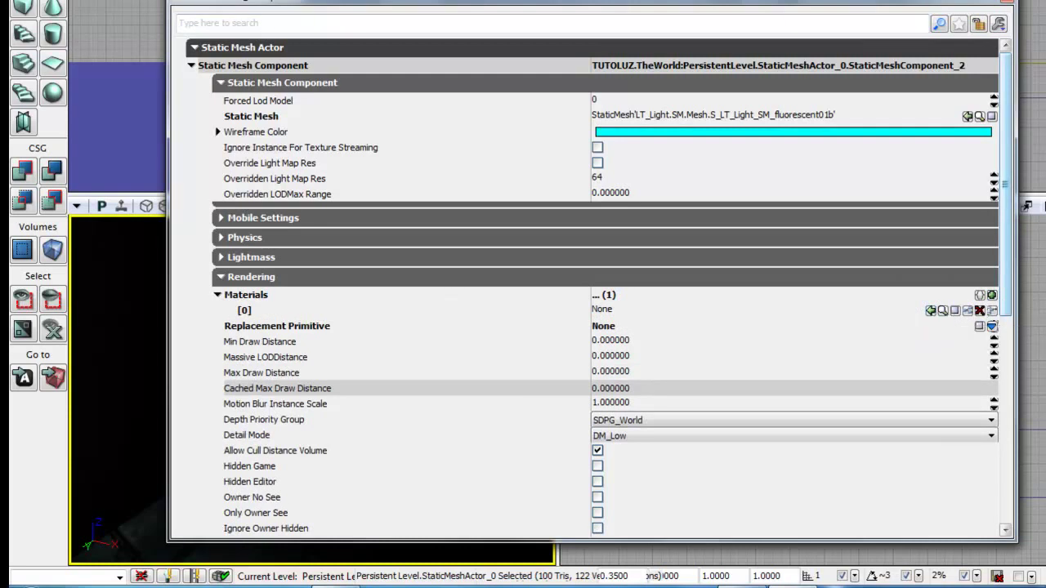
key("ctrl+shift+f")
mouse_move(569, 243)
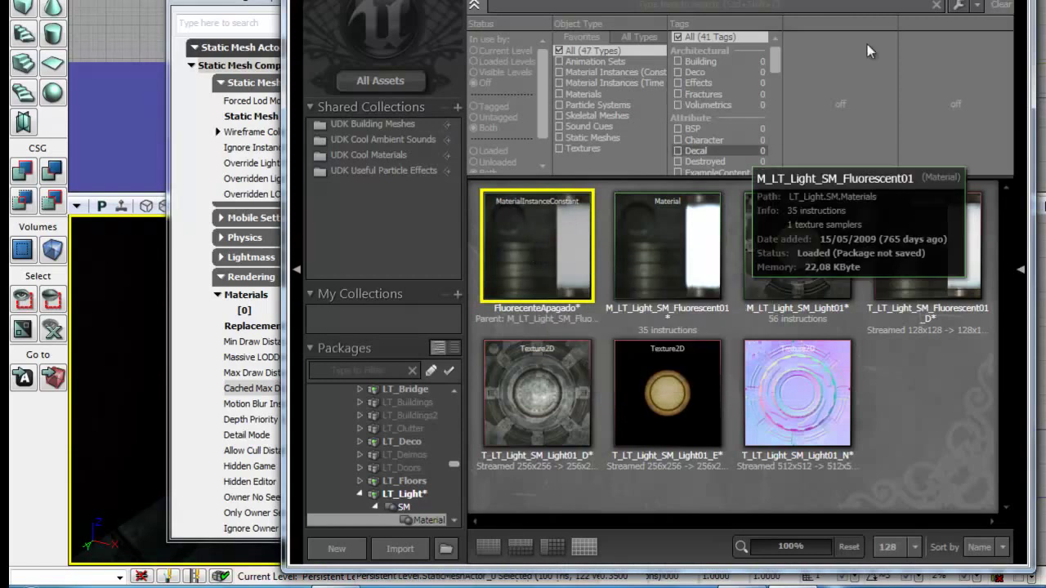
left_click(936, 5)
left_click(930, 311)
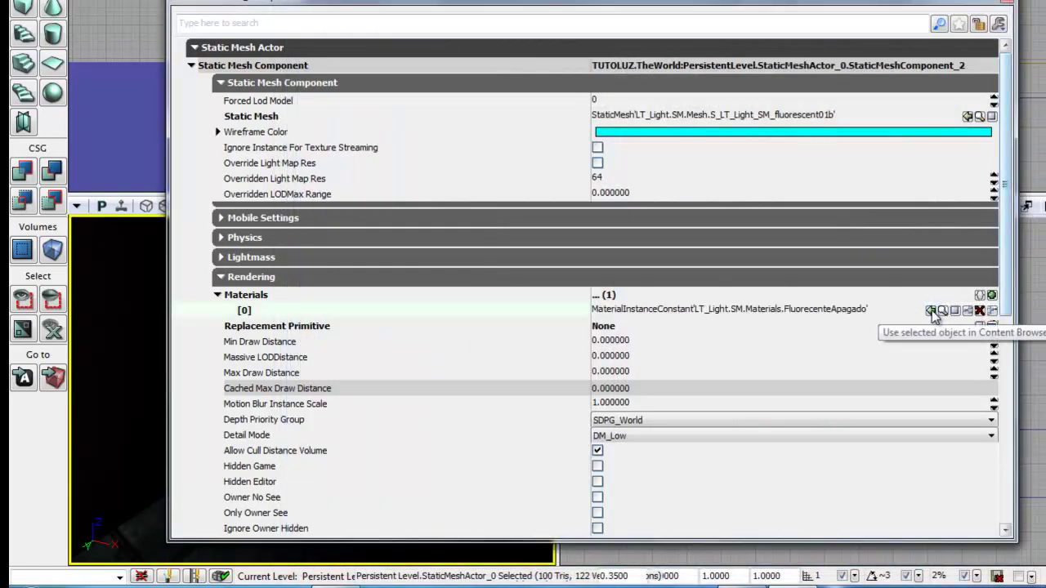
left_click(1009, 5)
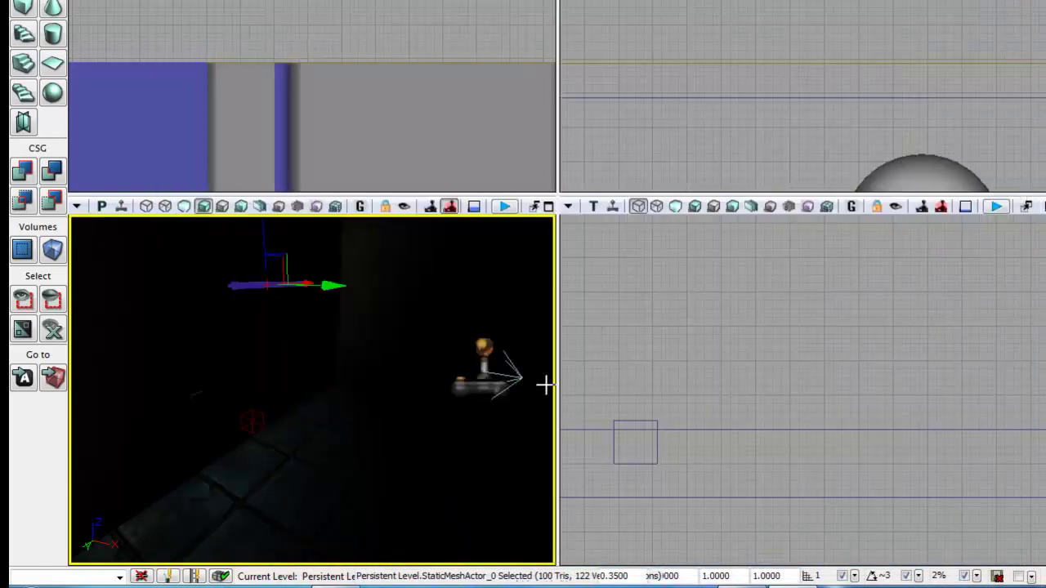
left_click(317, 470)
left_click(258, 284)
- Add a Trigger below the lamp and set its draw scale to 0.2 in Lit view
right_click(198, 398)
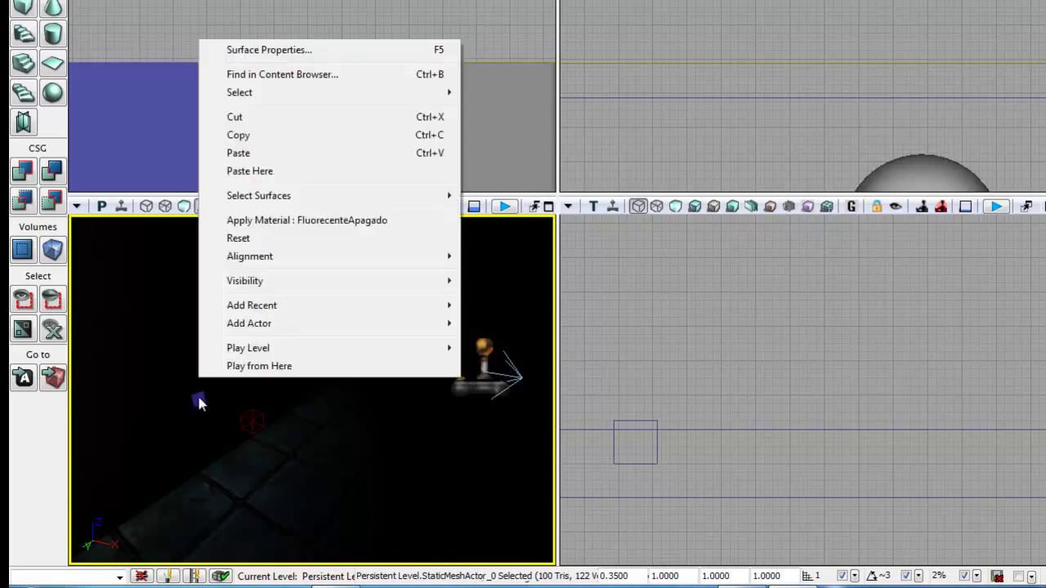
mouse_move(337, 285)
mouse_move(327, 323)
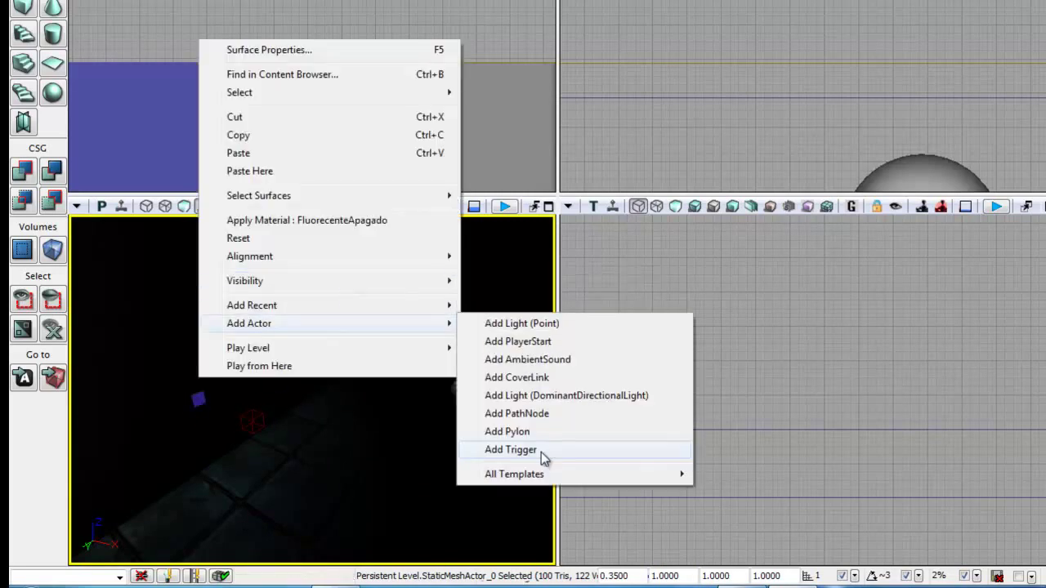
left_click(541, 452)
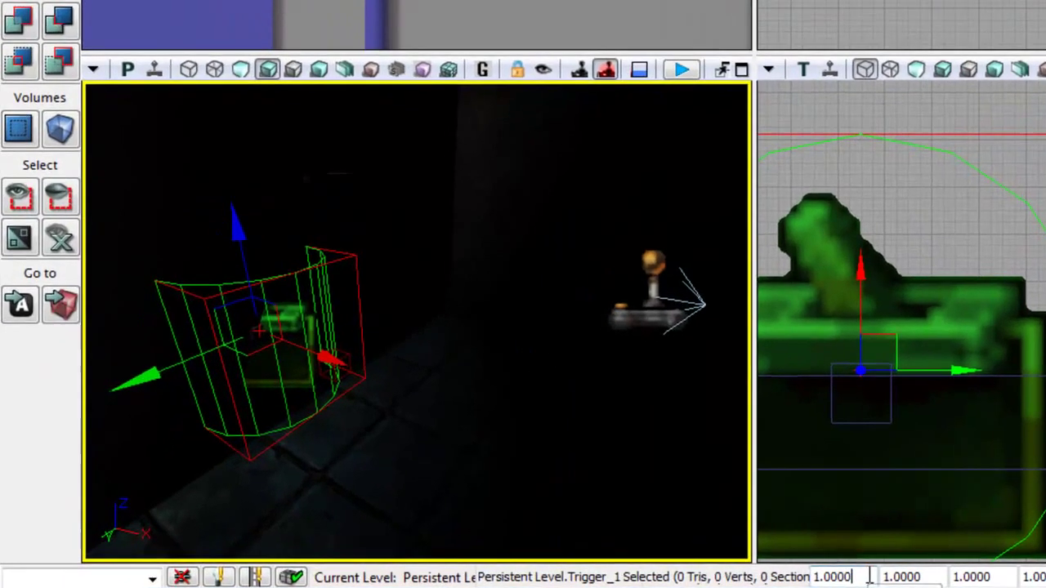
type("0.35")
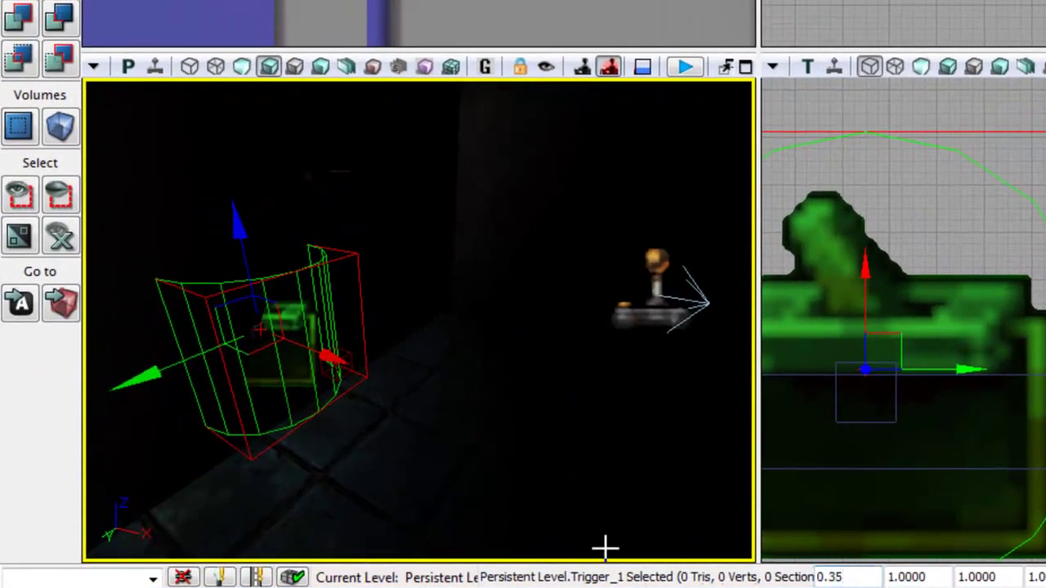
key("Return")
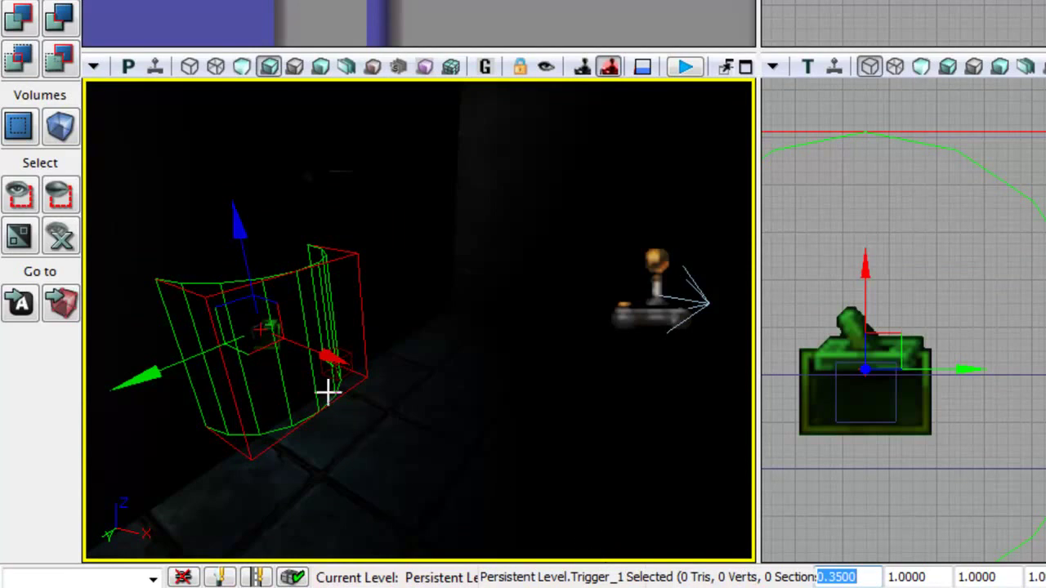
left_click(241, 66)
type("0.2")
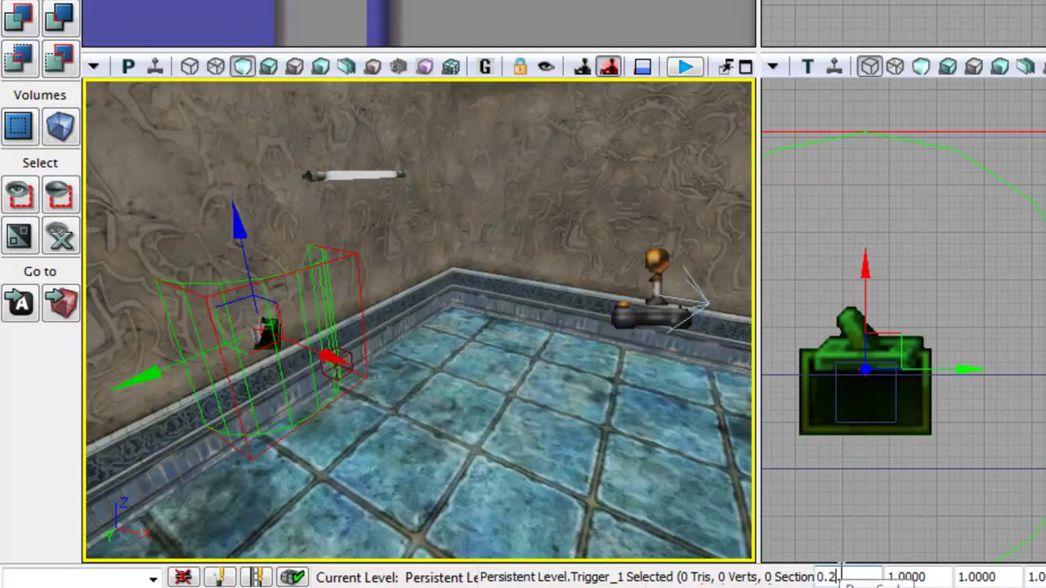
key("Return")
- Move the view up toward the wall corner and reselect the lamp
mouse_move(109, 327)
left_mouse_down()
mouse_move(402, 358)
mouse_move(299, 378)
left_mouse_up()
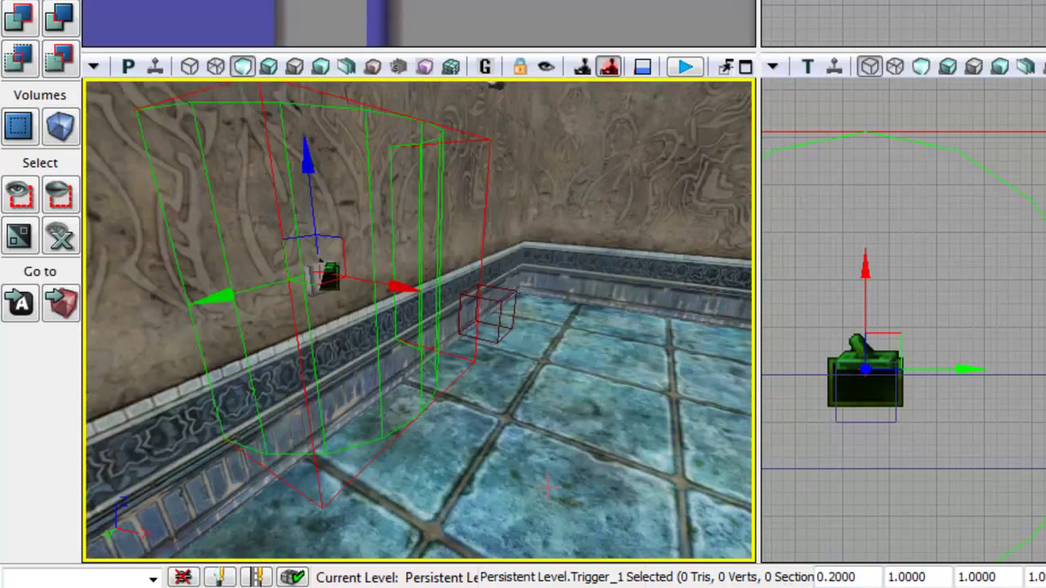
right_click_drag(568, 482, 485, 357)
left_click(359, 277)
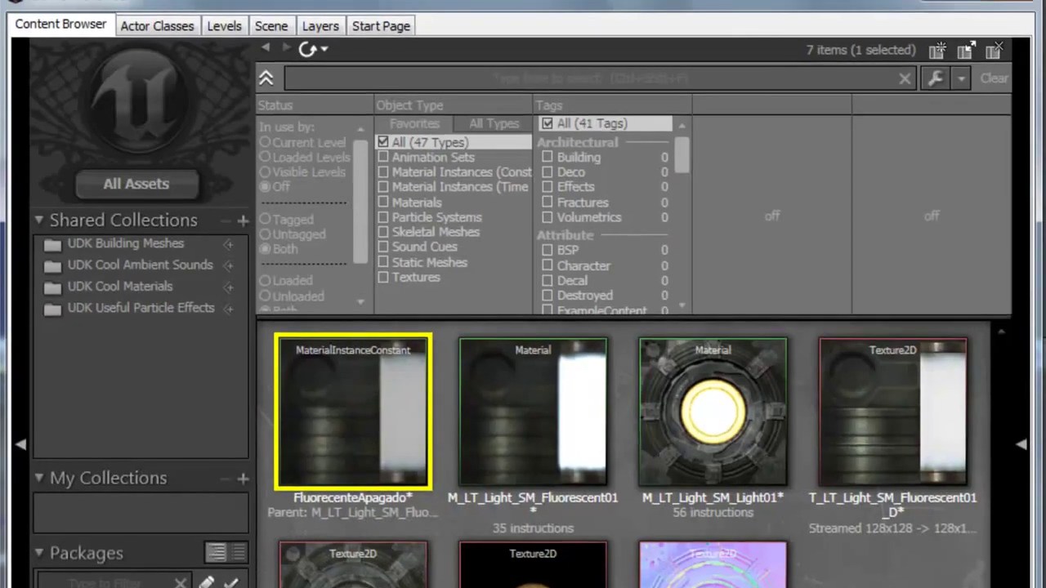
- Select MaterialInstanceActor under Uncategorized in the Actor Classes list
left_click(129, 24)
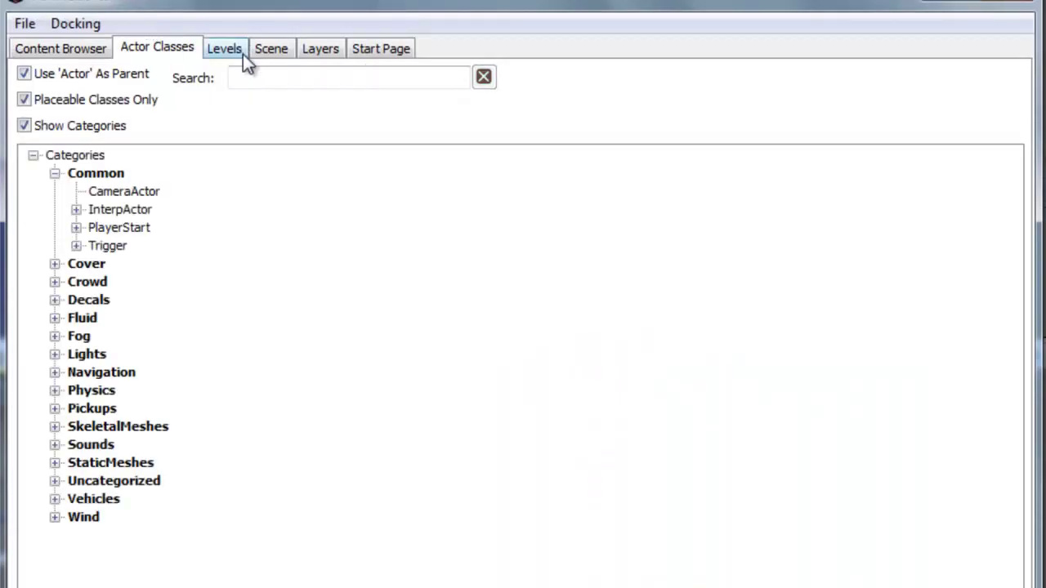
left_click(55, 480)
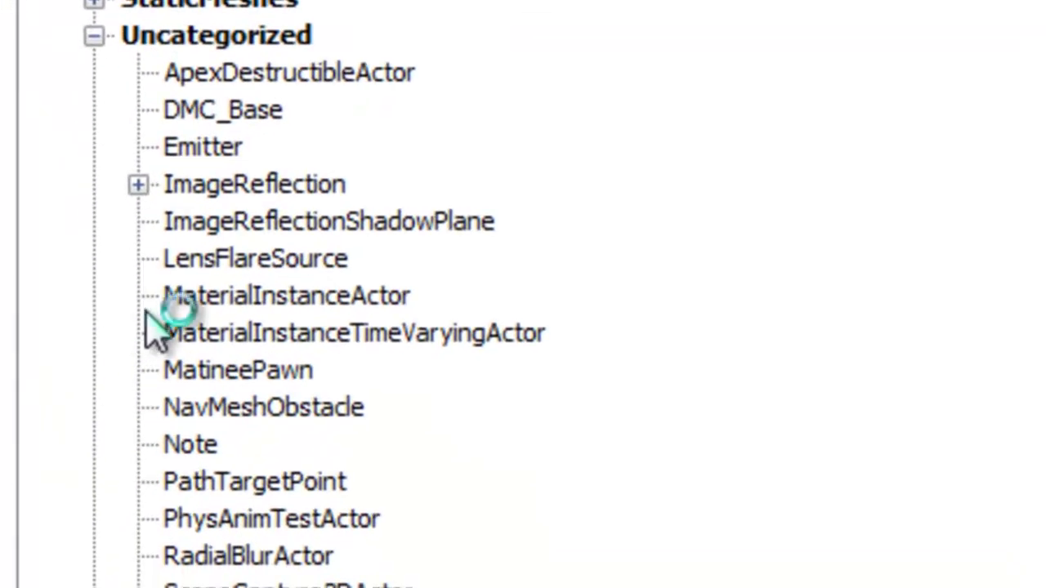
left_click(231, 306)
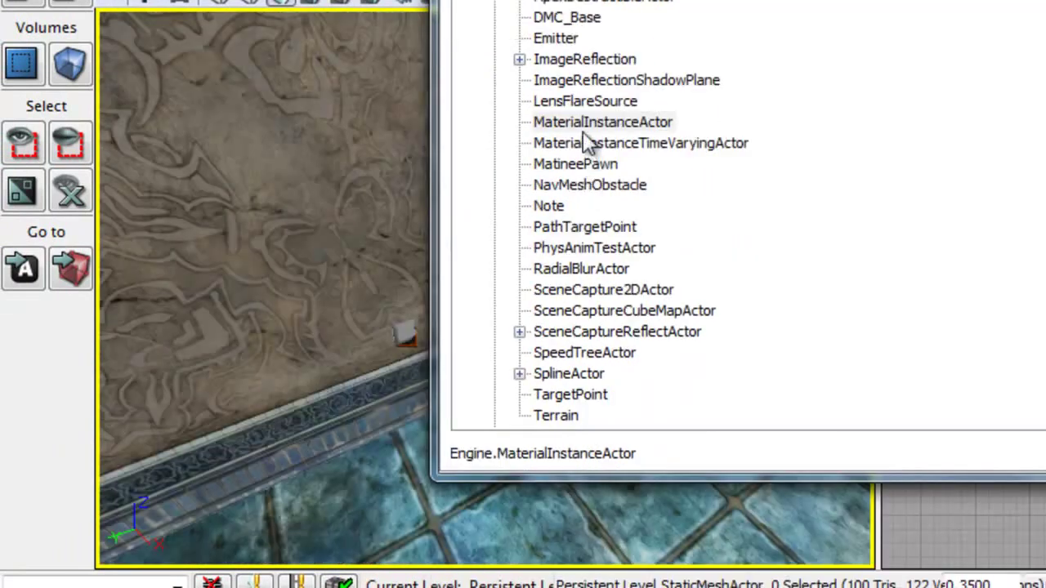
left_click(581, 129)
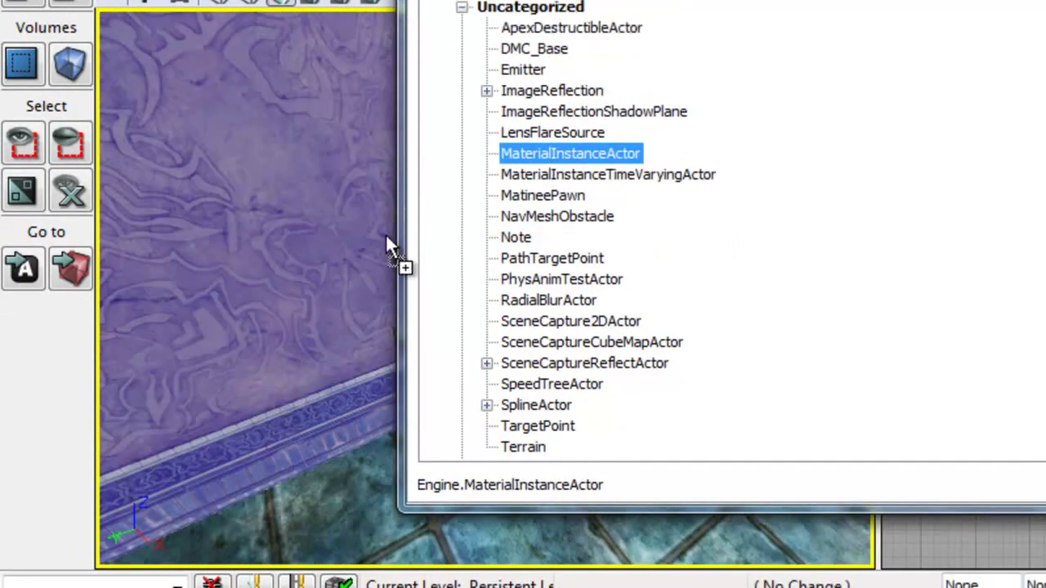
- Place a MaterialInstanceActor just above the lamp at 0.35 scale and open its properties
left_click_drag(581, 131, 352, 270)
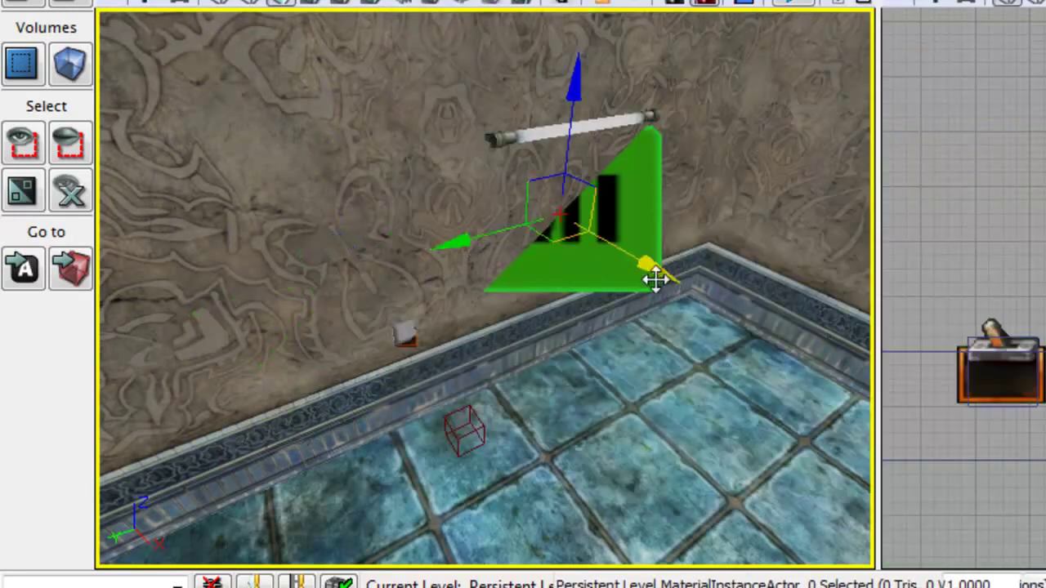
left_click_drag(579, 105, 579, 4)
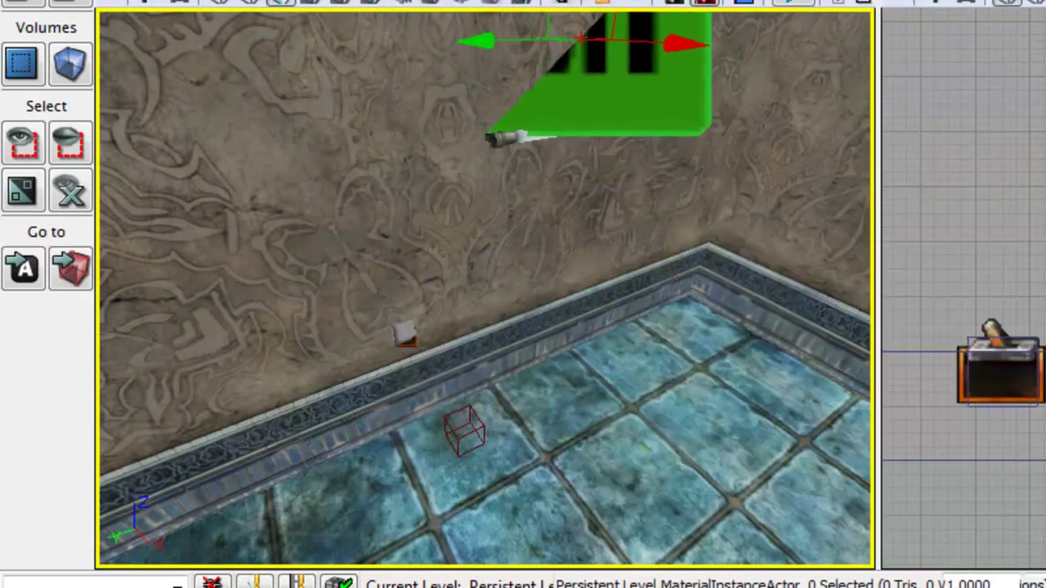
key("Home")
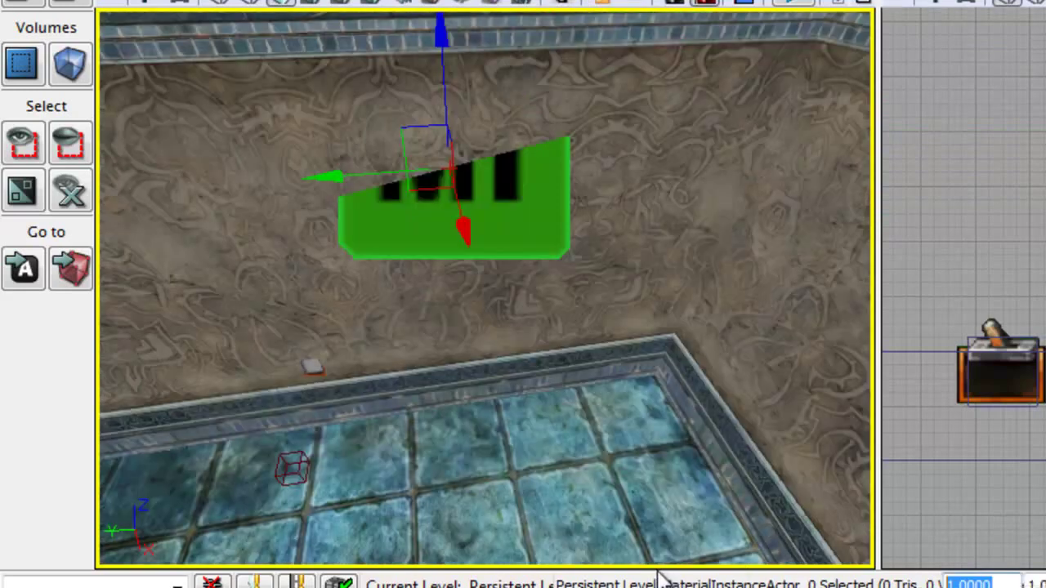
type("0.3")
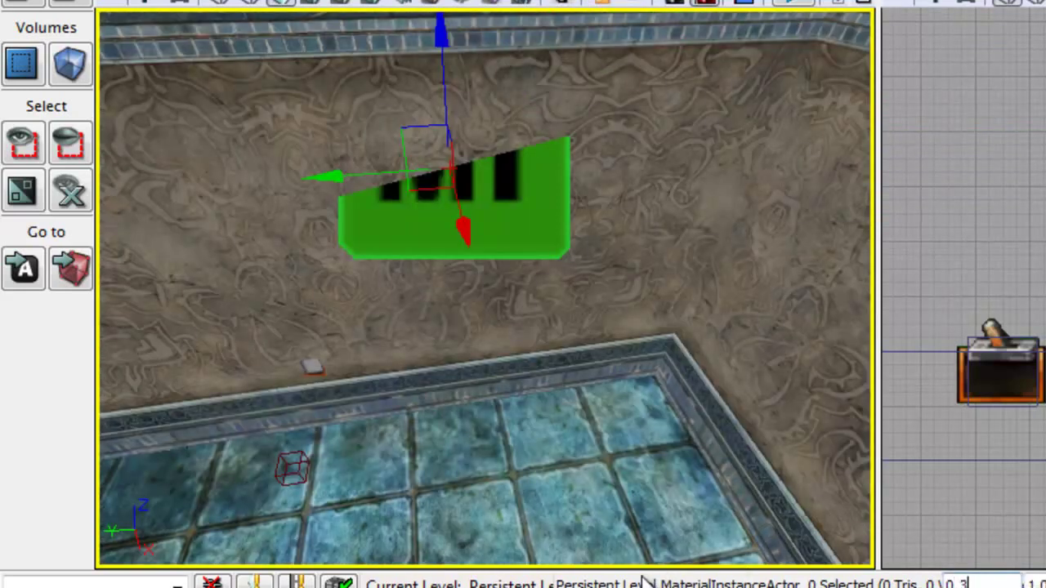
key("Return")
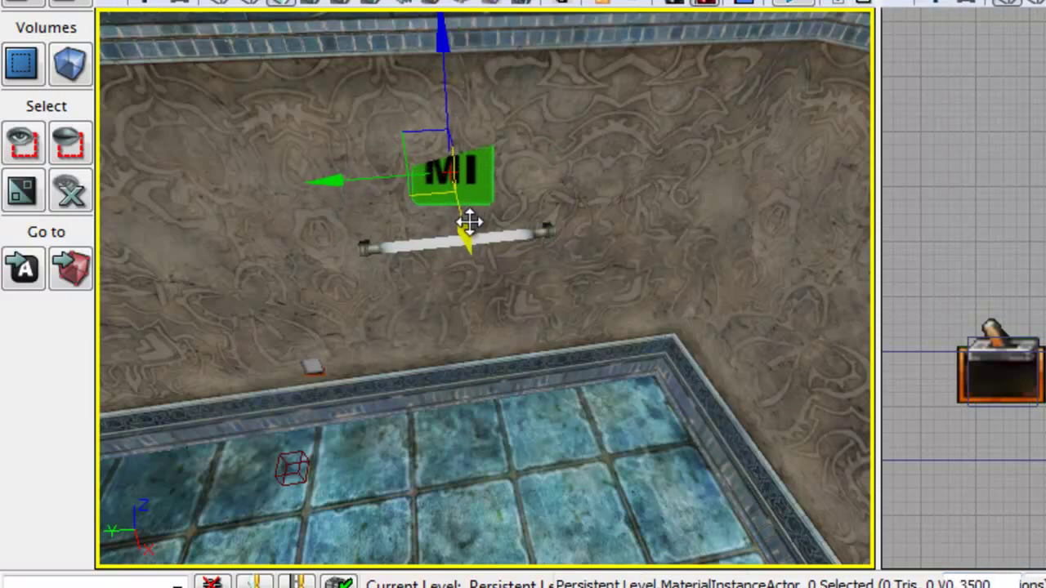
double_click(470, 221)
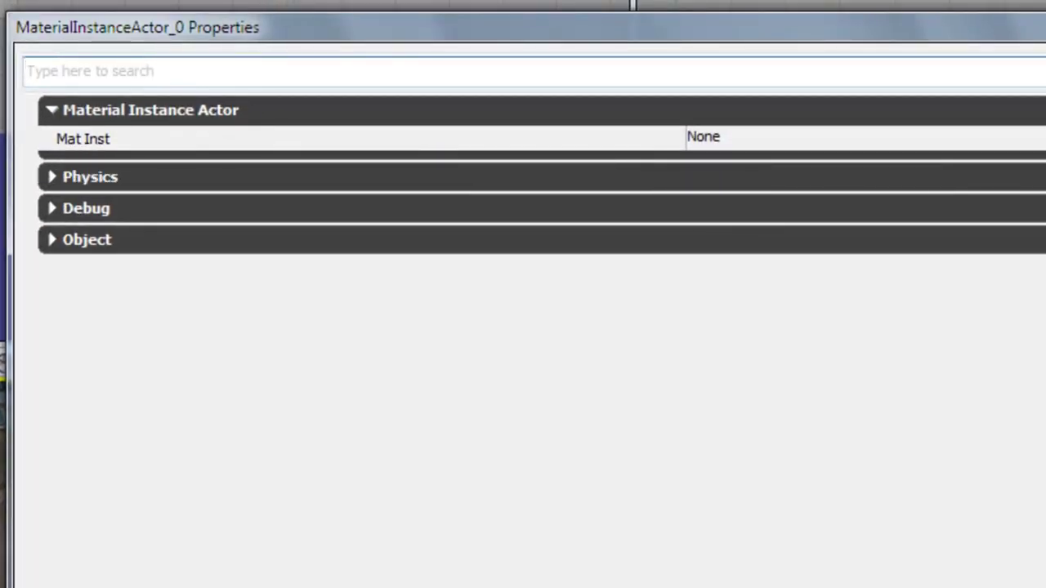
- Assign the FluorecenteApagado material instance to the MaterialInstanceActor's Mat Inst property
key("ctrl+shift+f")
left_click(567, 441)
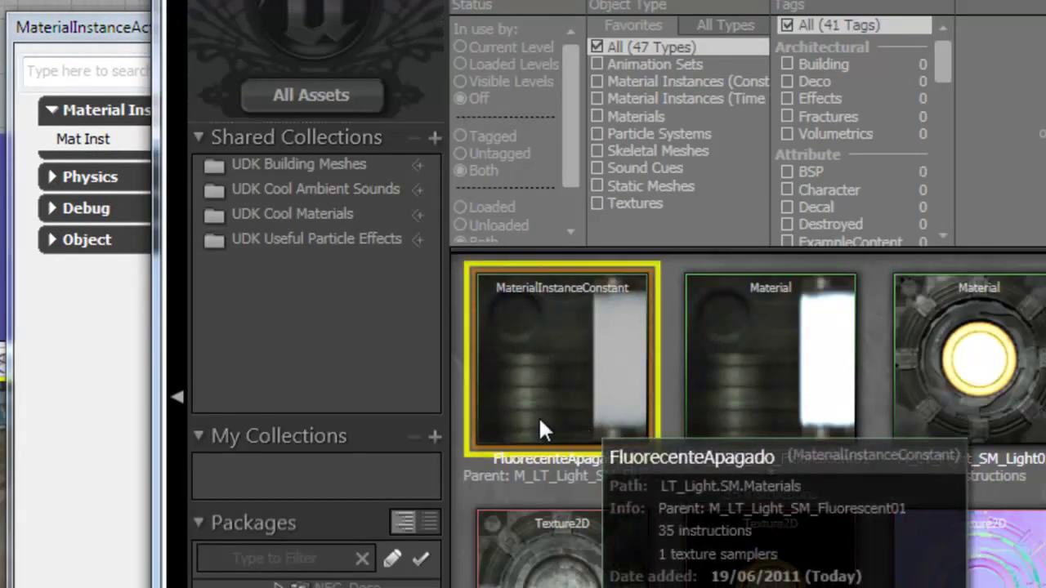
left_click(112, 443)
left_click(968, 139)
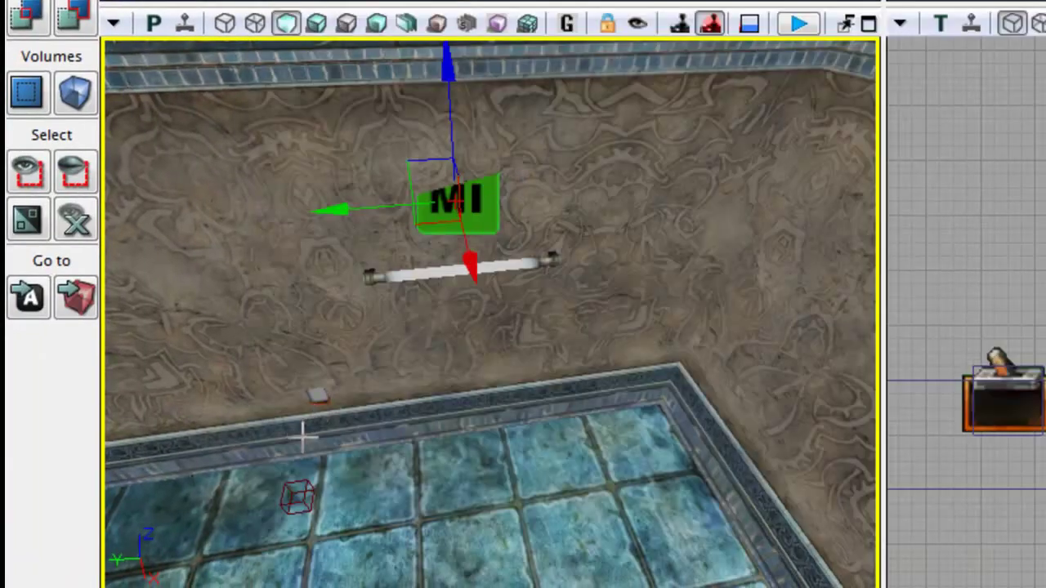
- Select the floor trigger and add a Trigger_2 Used event in Kismet
left_click(319, 402)
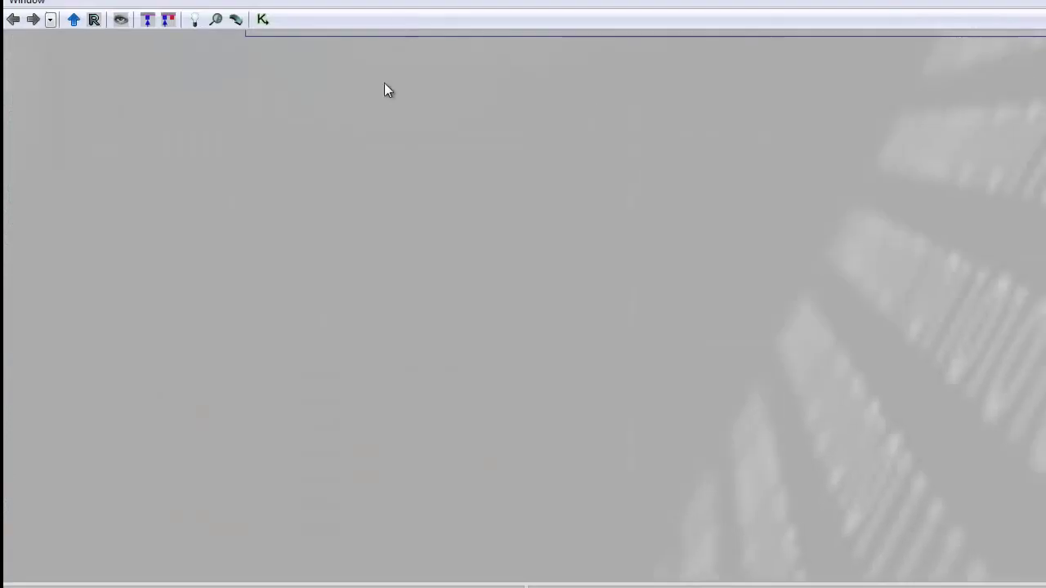
right_click(189, 278)
mouse_move(327, 423)
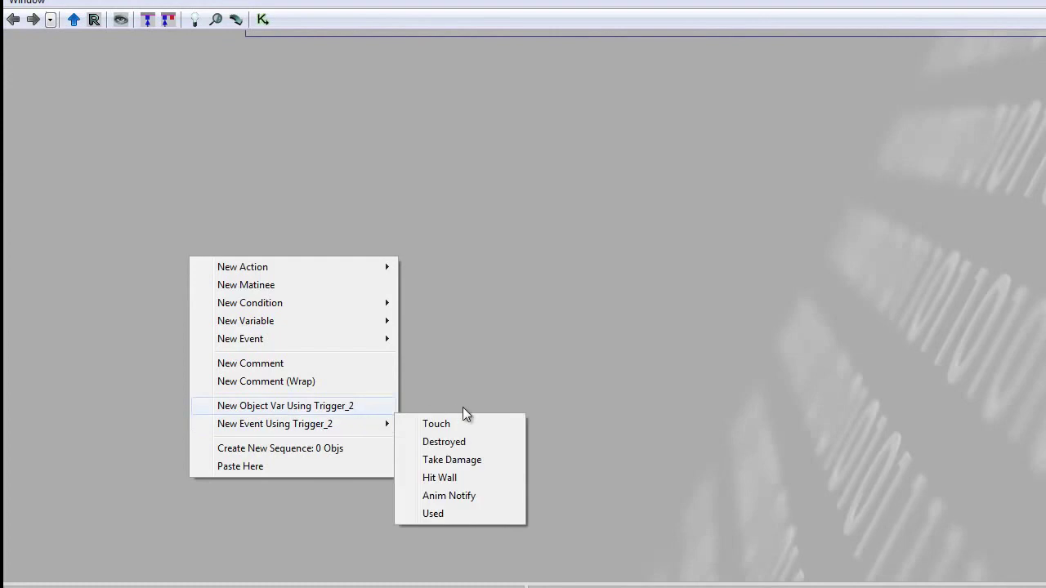
left_click(482, 516)
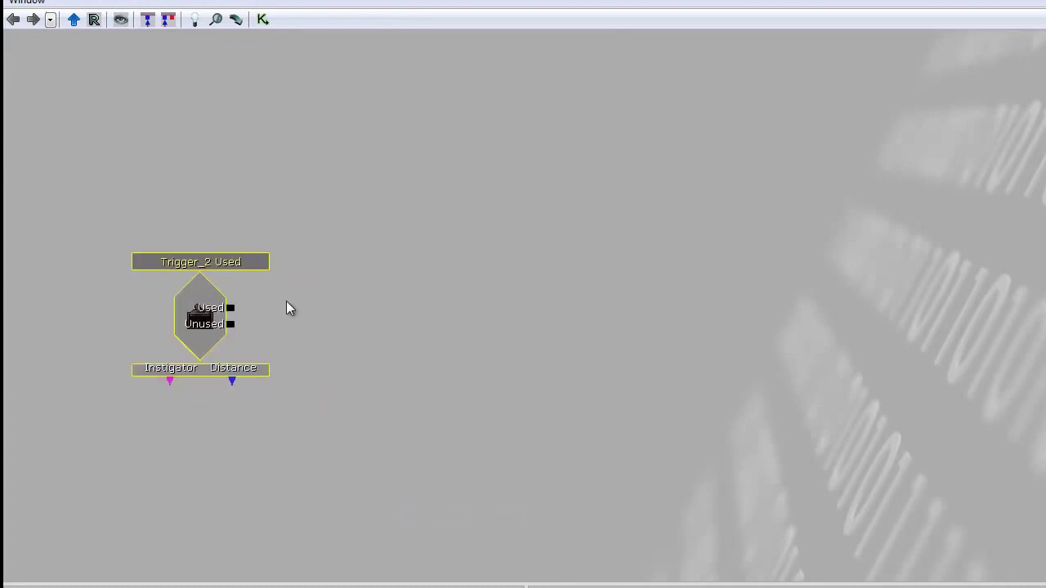
- Add a new Matinee beside the event, wire Used to its Play input, and open it
right_click(440, 304)
left_click(523, 312)
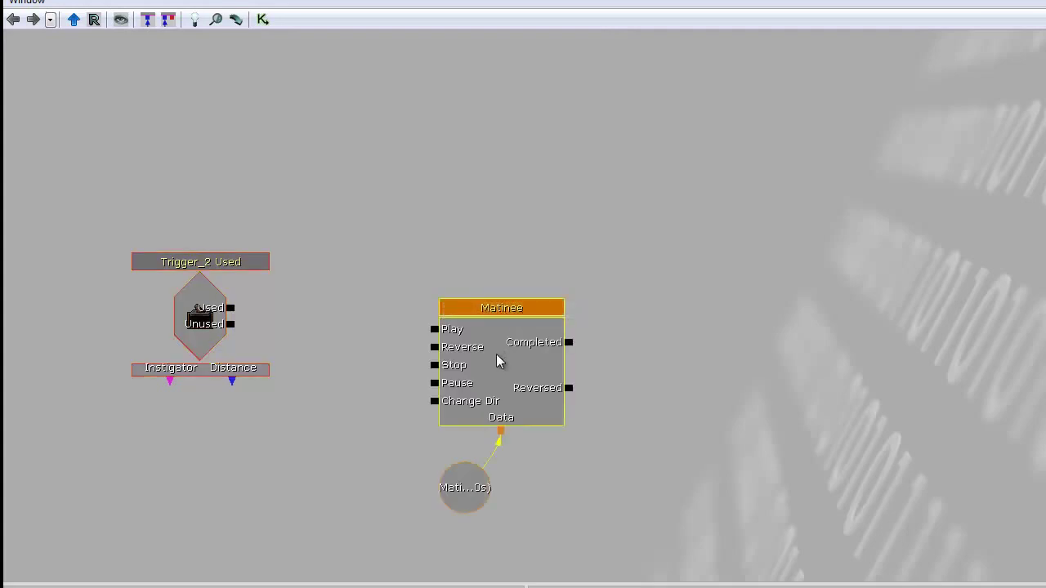
left_click_drag(498, 360, 505, 314)
left_click_drag(231, 308, 440, 283)
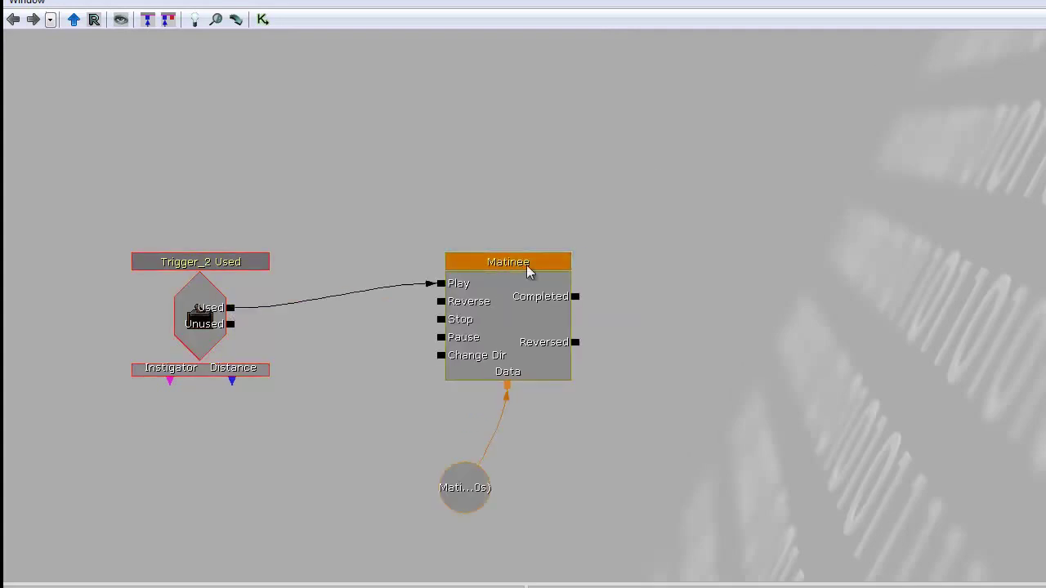
double_click(479, 306)
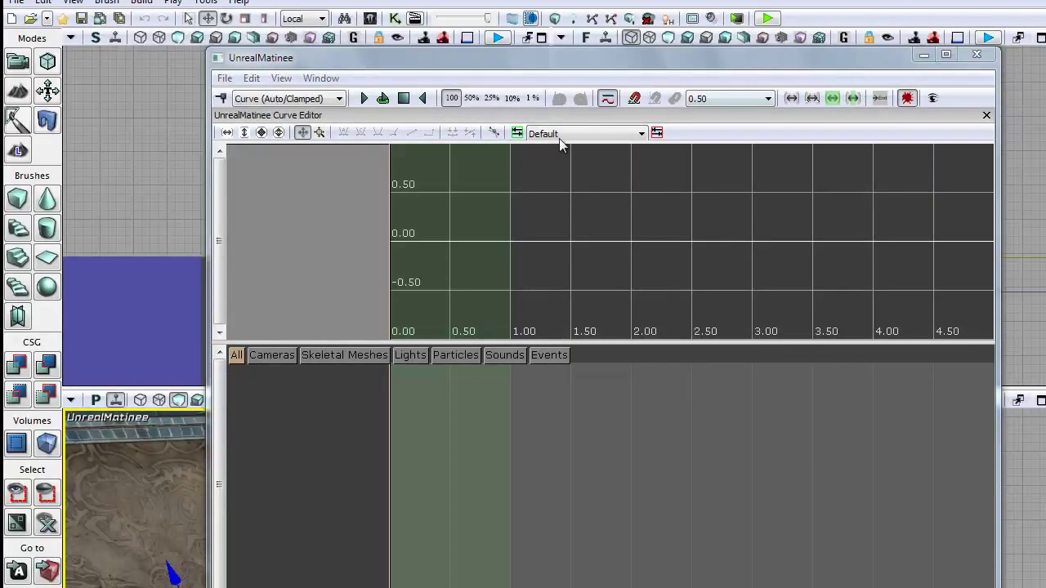
- With the material instance actor selected, add an empty Matinee group named efectoparpadeo
left_click_drag(531, 49, 715, 67)
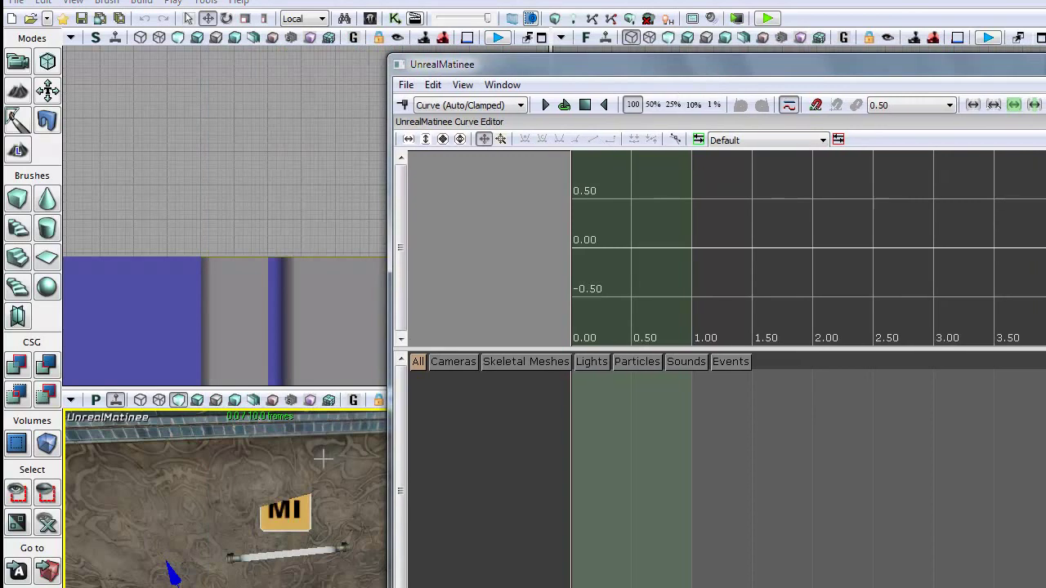
left_click(289, 523)
right_click(469, 411)
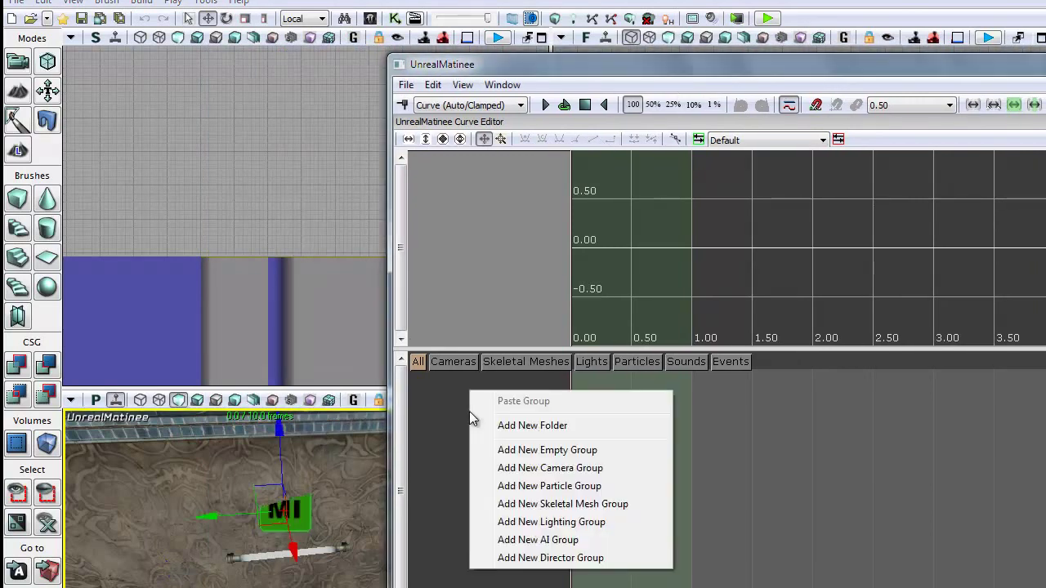
left_click(546, 455)
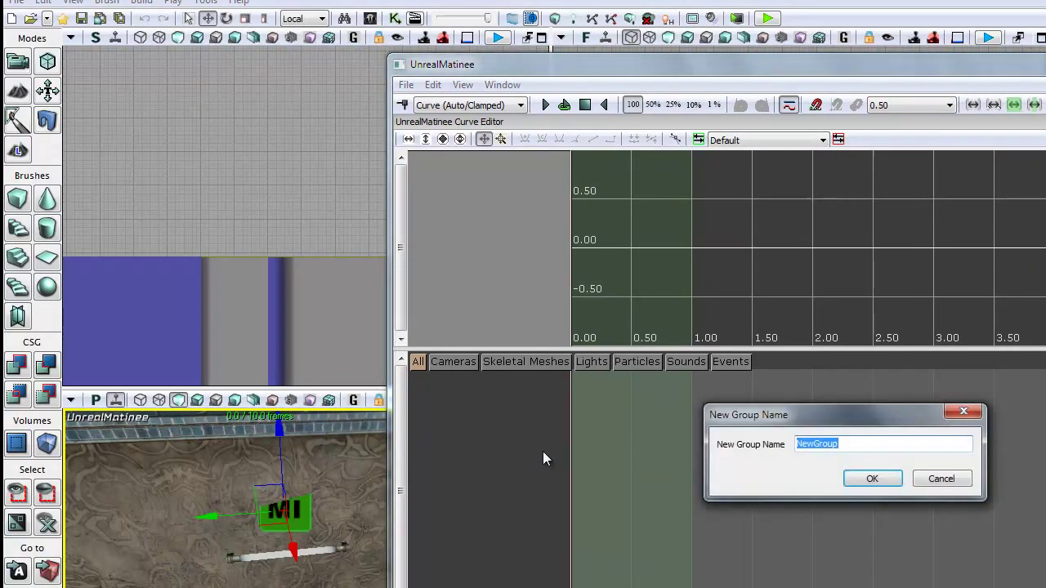
type("ef")
type("deo")
key("Return")
- Add a Vector Material Param track to efectoparpadeo and reposition the MaterialInstanceActor_0 node
right_click(489, 389)
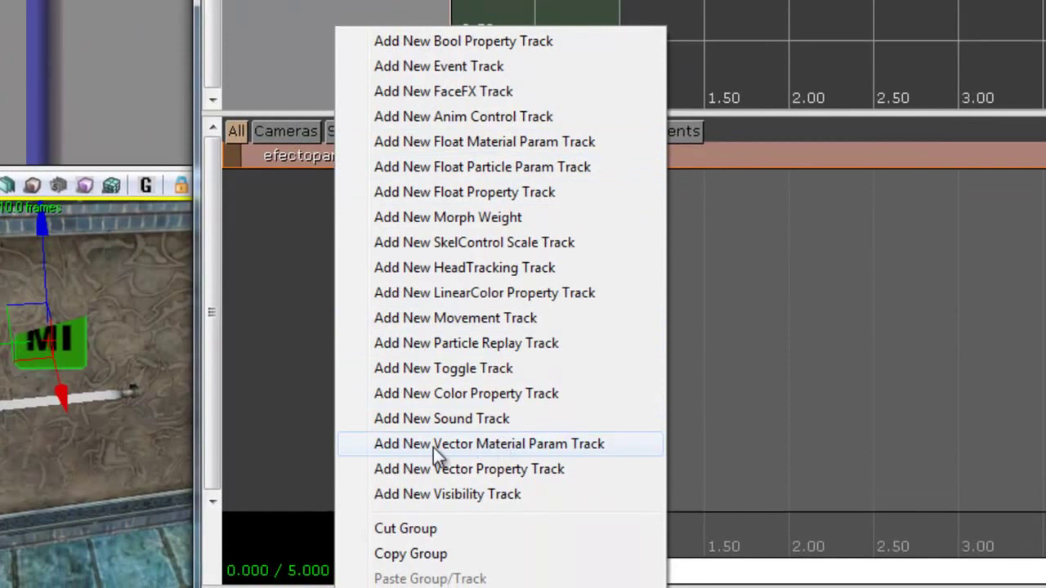
left_click(576, 449)
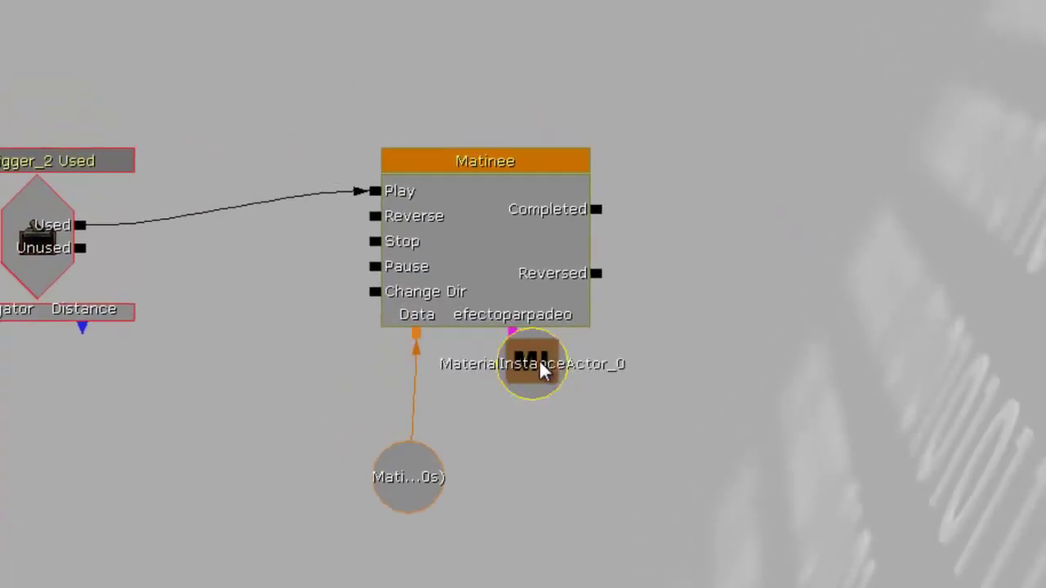
left_click_drag(535, 367, 542, 513)
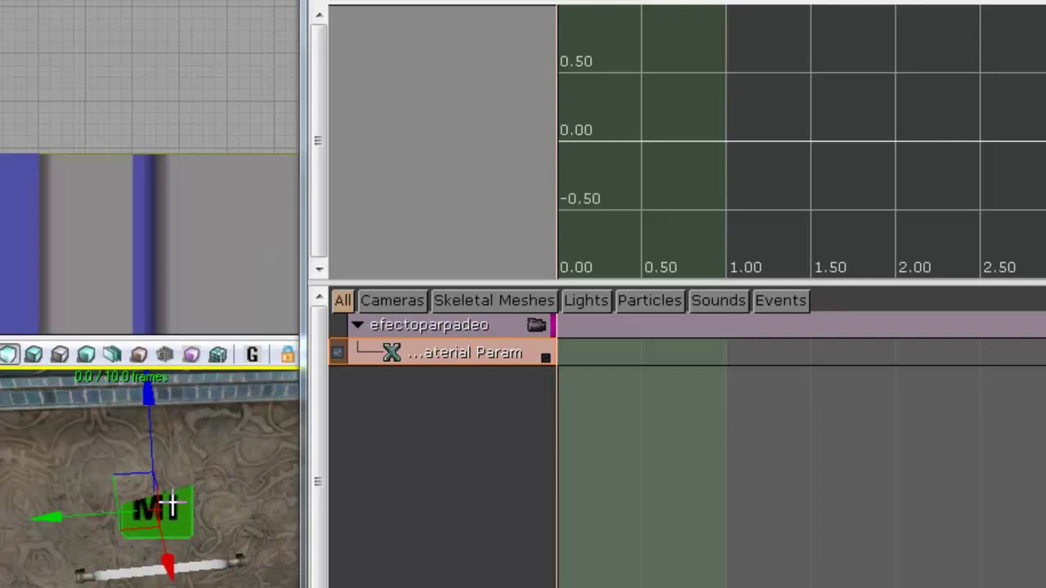
- Key the track at 0 and 1 second and show its curve in the curve editor
key("Return")
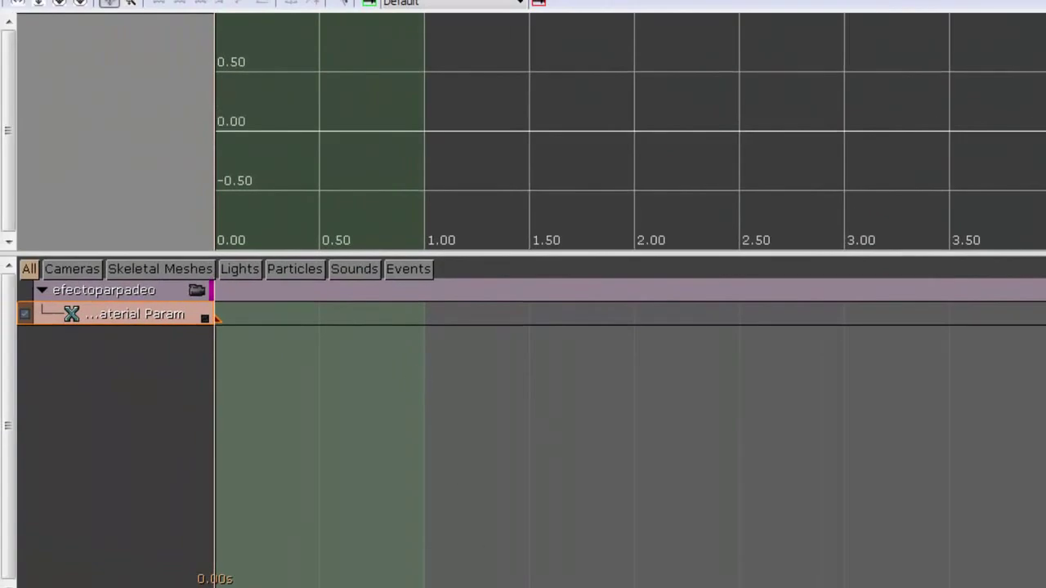
left_click(442, 580)
key("Return")
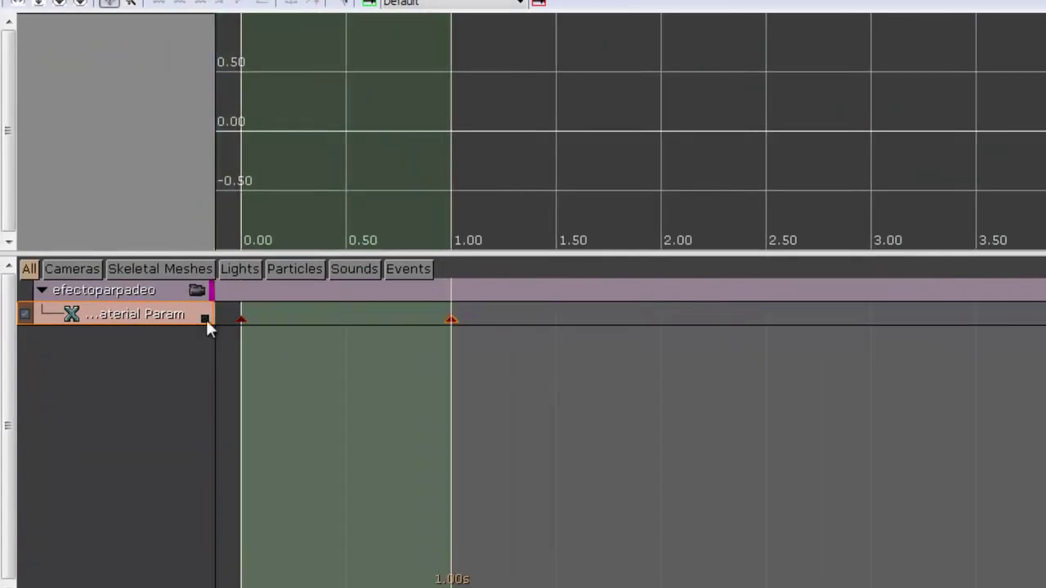
left_click(205, 318)
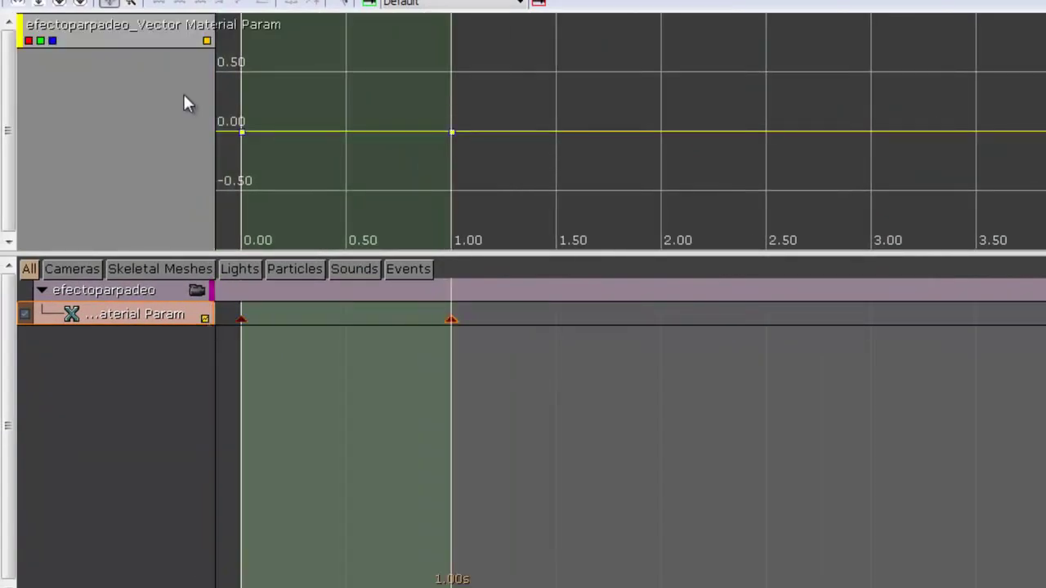
left_click_drag(290, 145, 390, 252)
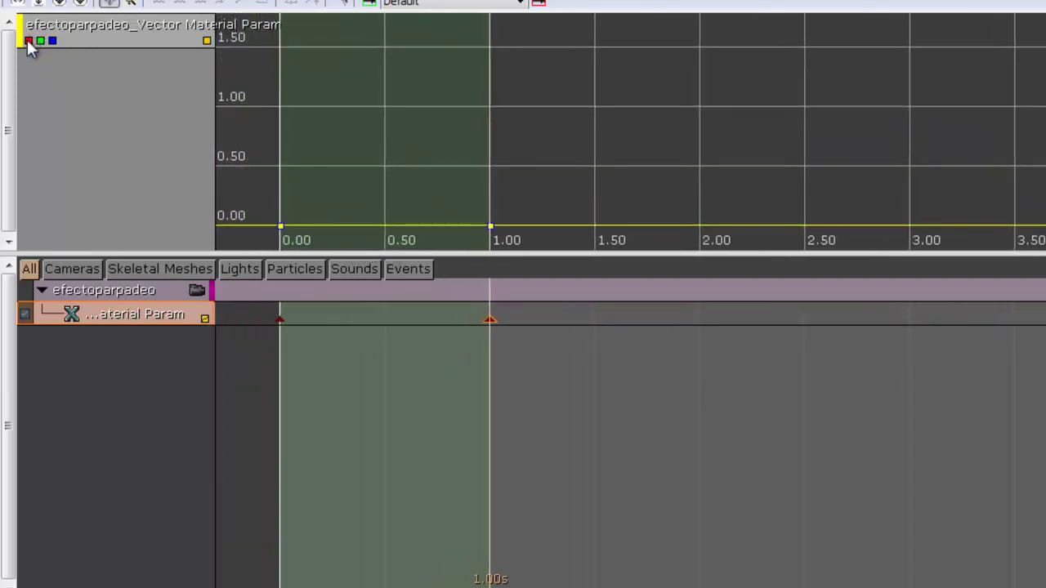
- Set the 1-second key's channel values so the curve rises from 0 to 1
right_click(492, 233)
left_click(549, 263)
type("1")
key("Return")
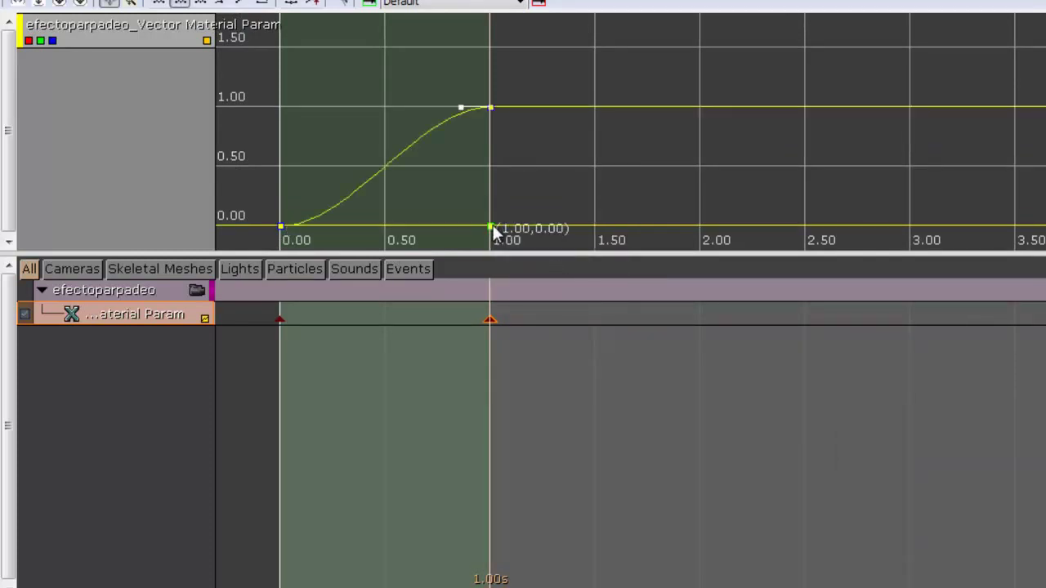
right_click(494, 235)
left_click(551, 273)
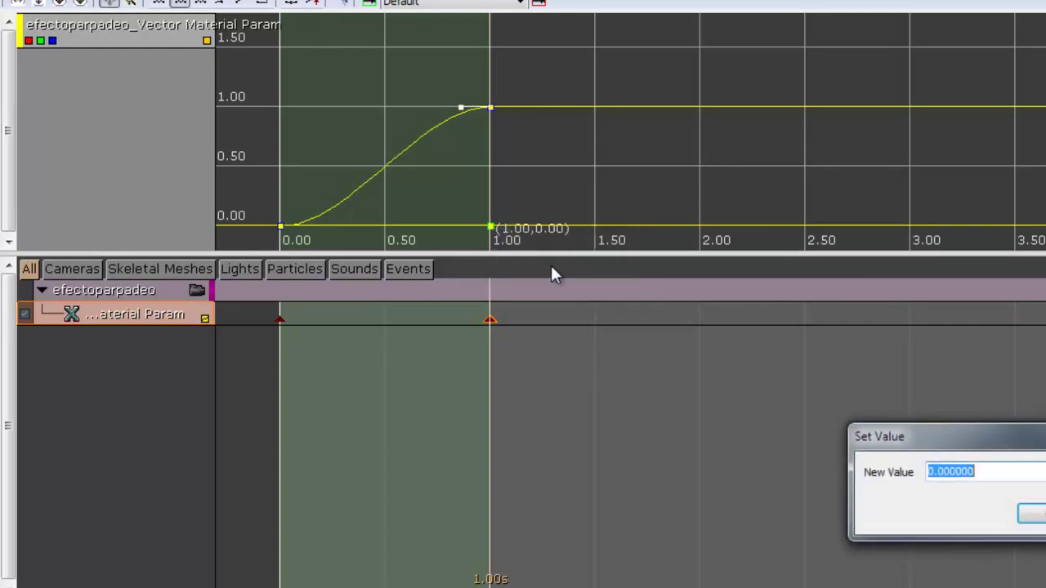
type("0")
key("Return")
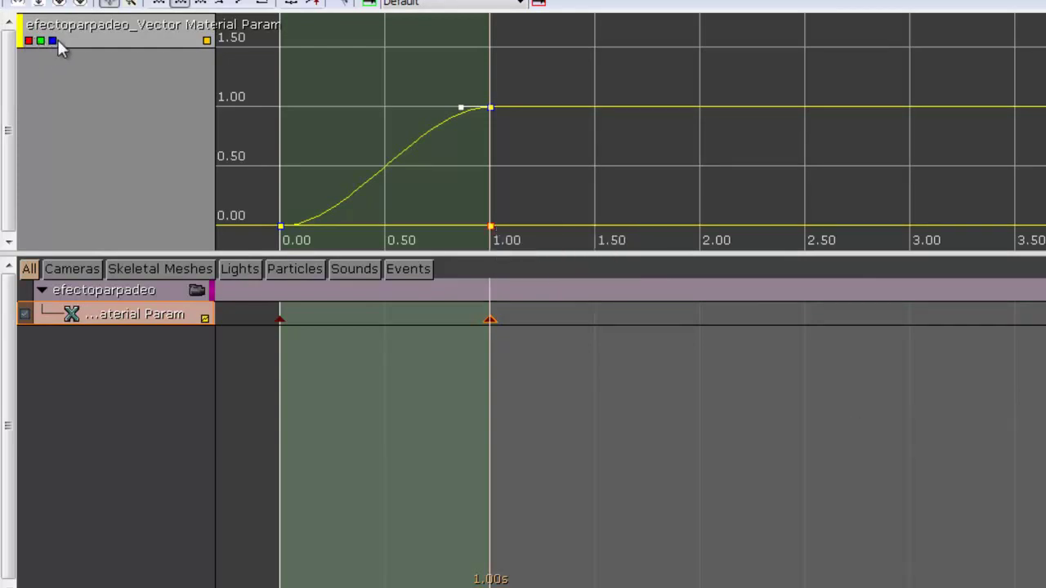
right_click(494, 232)
left_click(543, 262)
type("1")
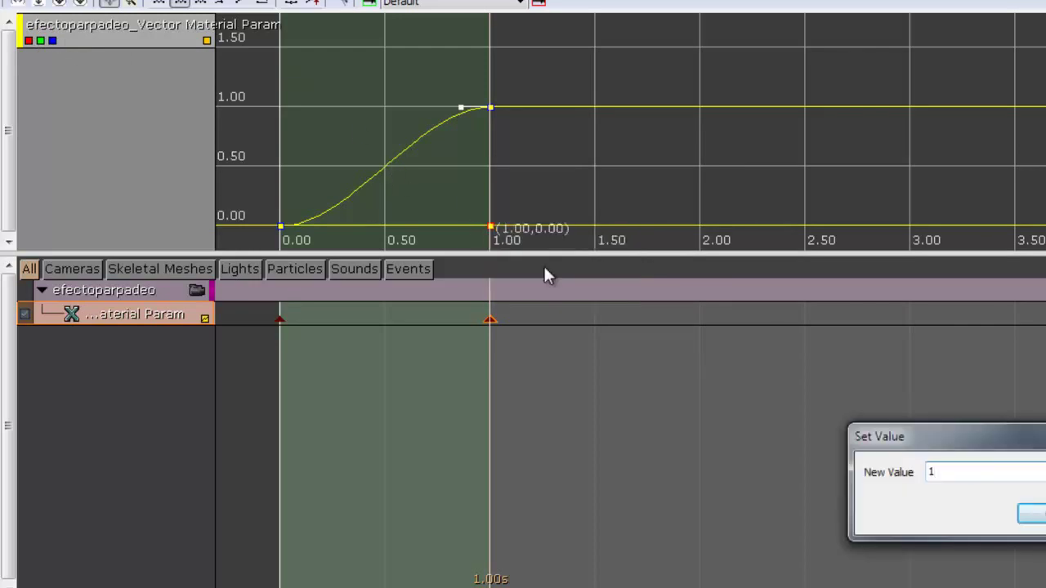
key("Return")
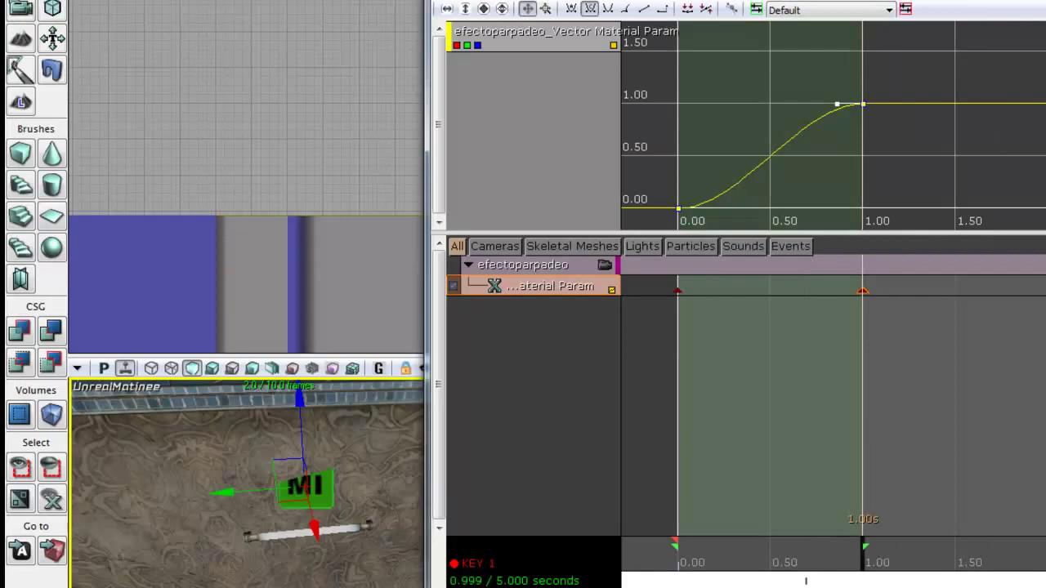
- Preview the first second of animation and bring up the track's Param Name property
left_click(213, 368)
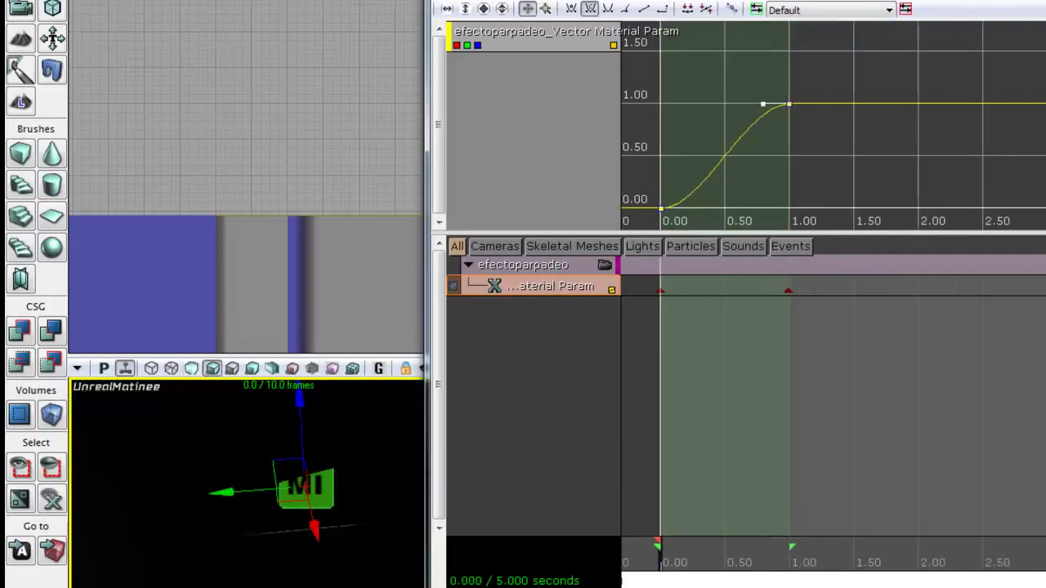
left_click_drag(664, 569, 647, 568)
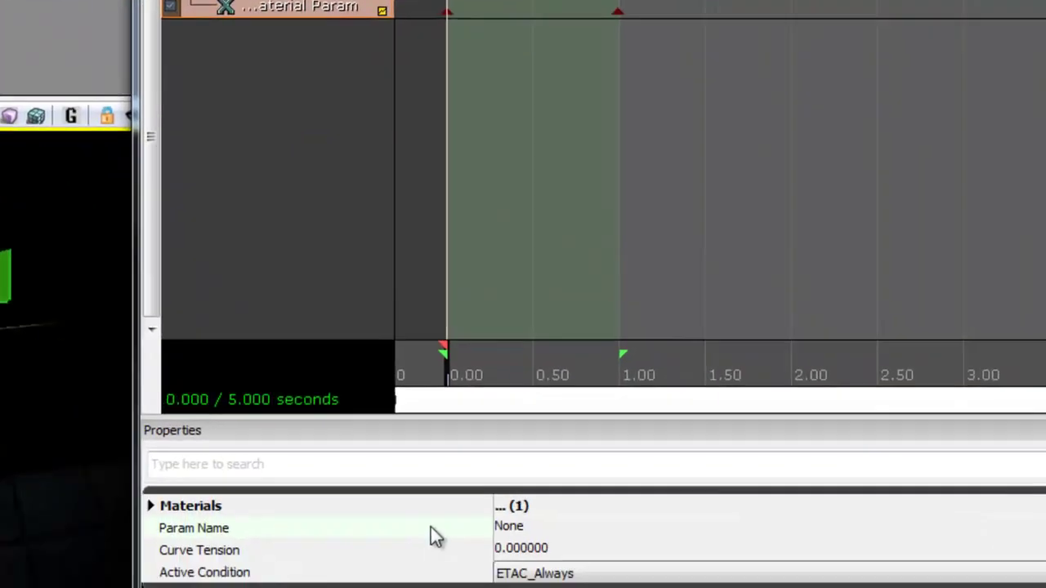
left_click(482, 503)
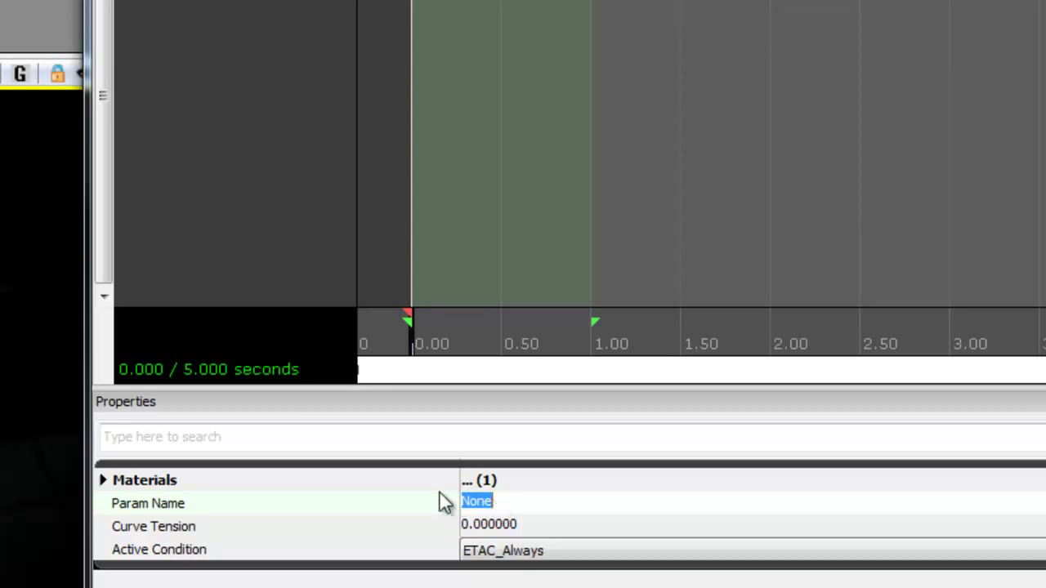
- Look up the LightColor parameter in the fluorescent mesh's FluorecenteApagado material instance
key("Return")
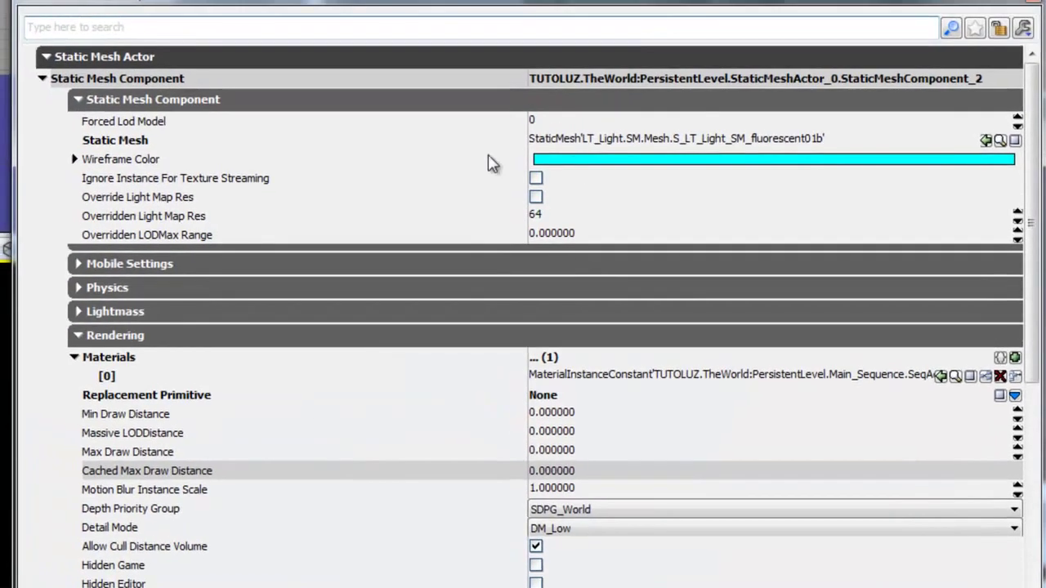
left_click(999, 139)
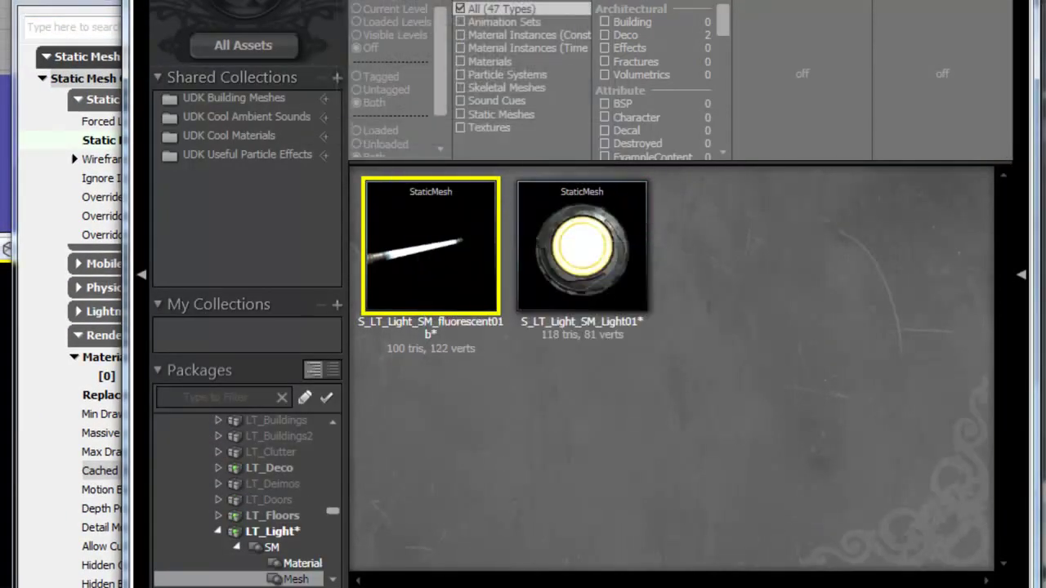
double_click(438, 247)
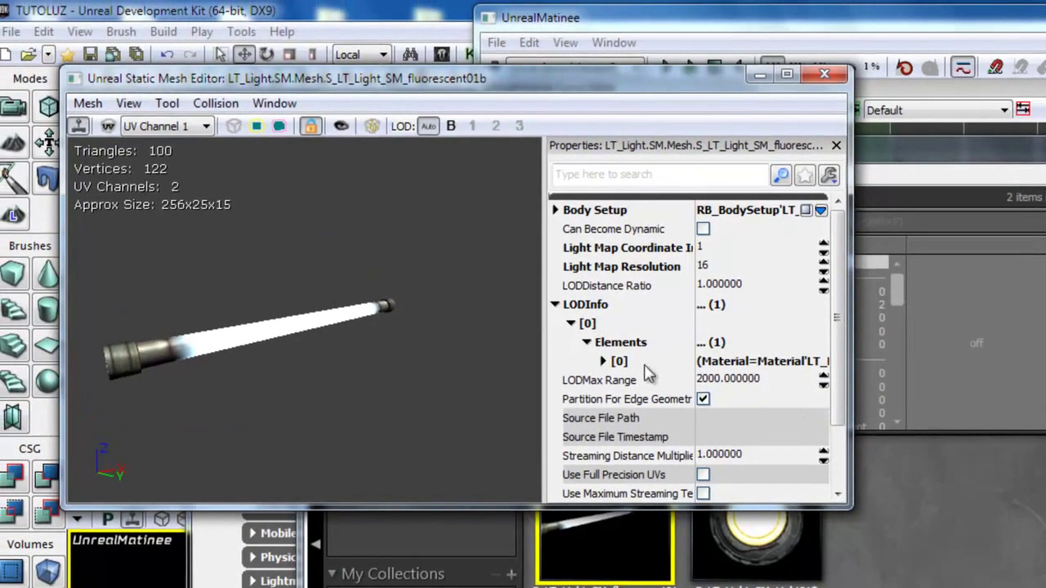
left_click(602, 362)
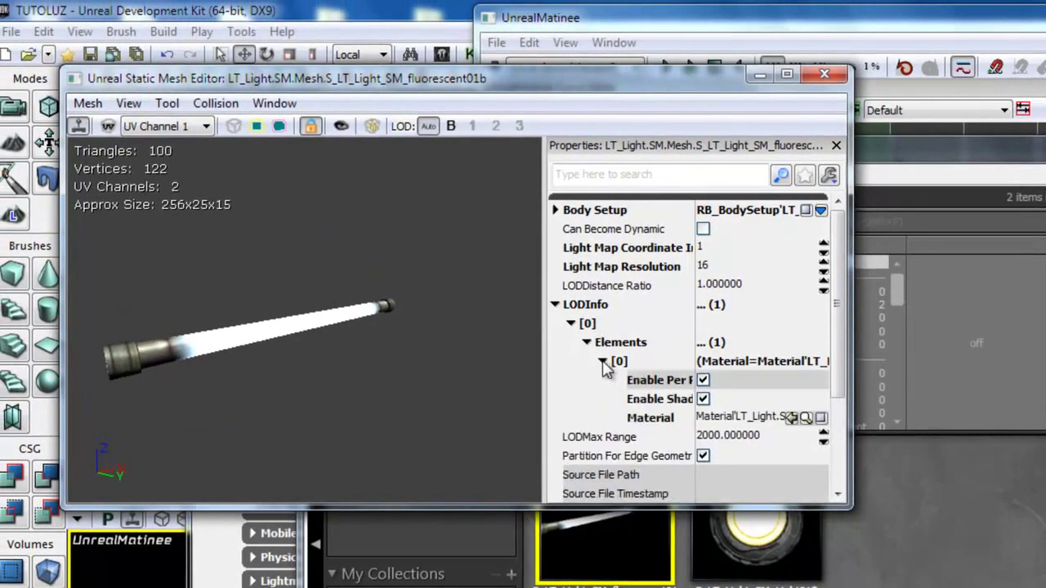
left_click(807, 418)
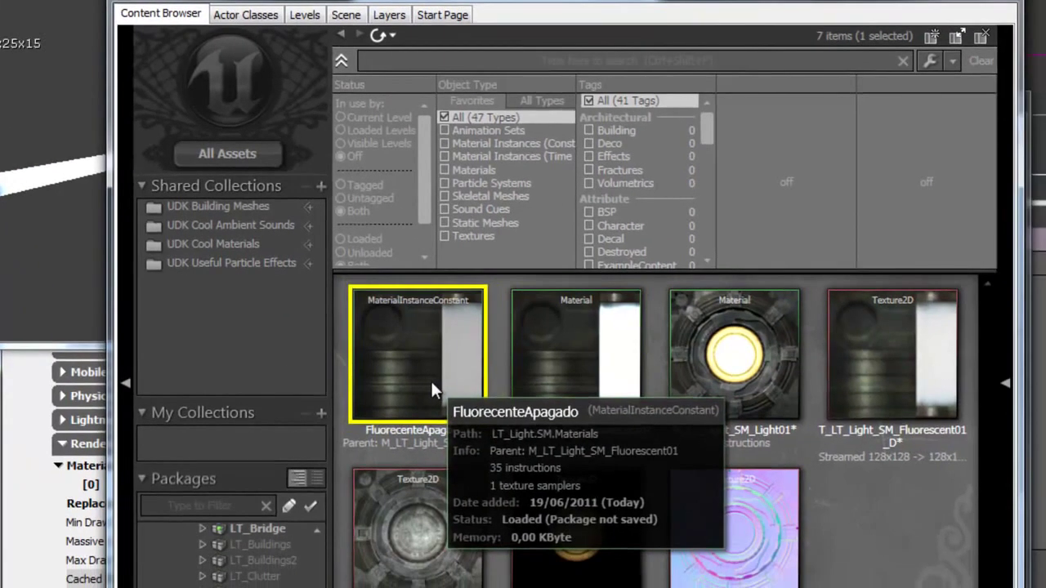
double_click(431, 379)
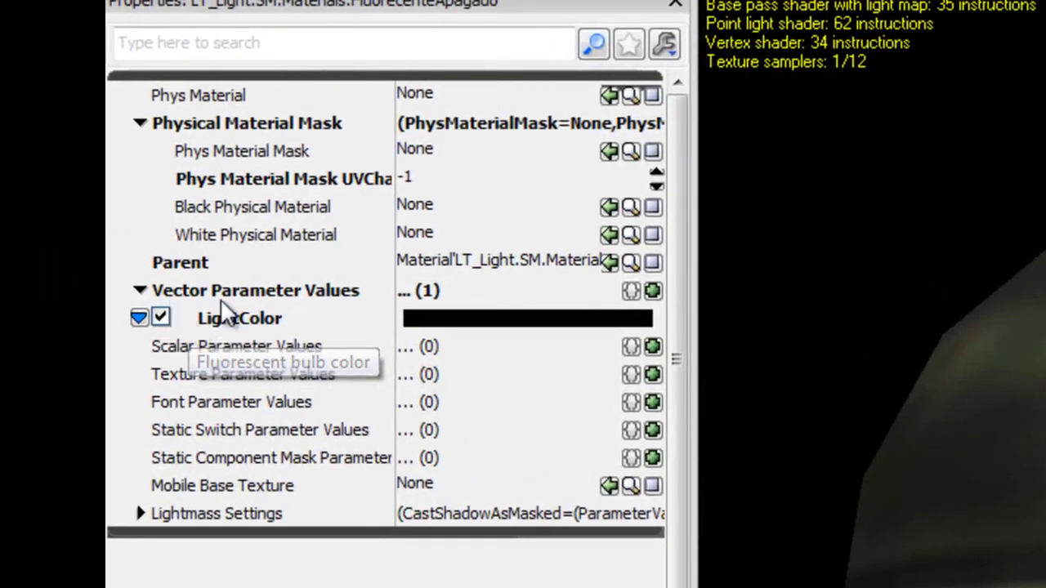
double_click(310, 321)
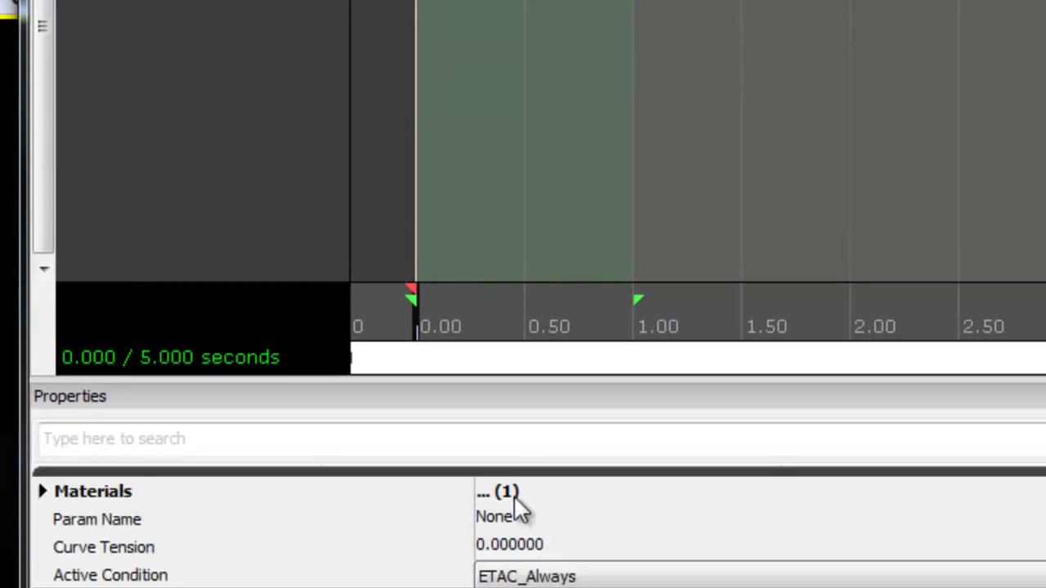
- Set the track's Param Name to LightColor and preview the animation
left_click(559, 521)
type("LightColor")
key("Return")
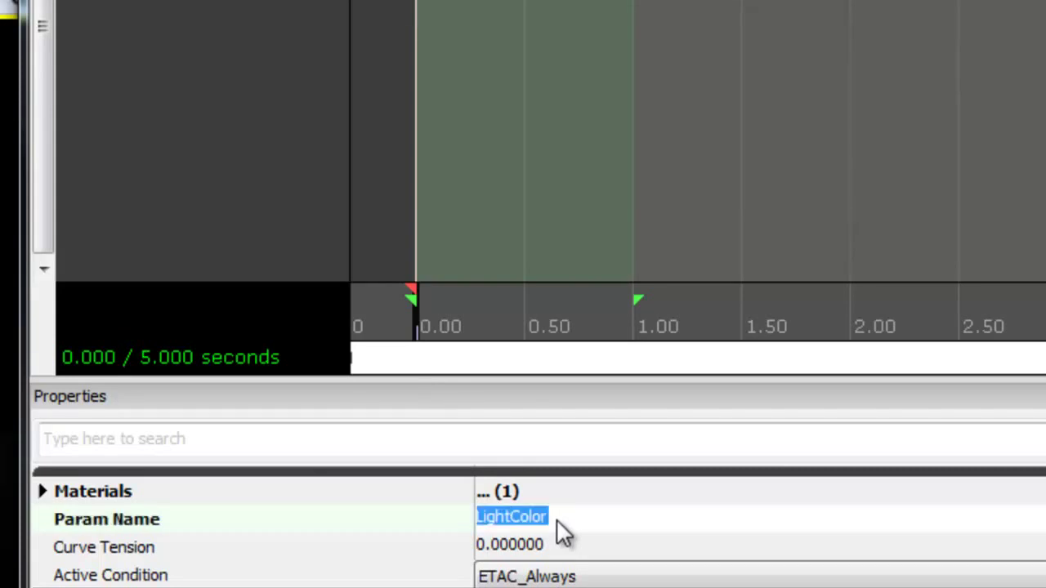
left_click_drag(432, 322, 507, 322)
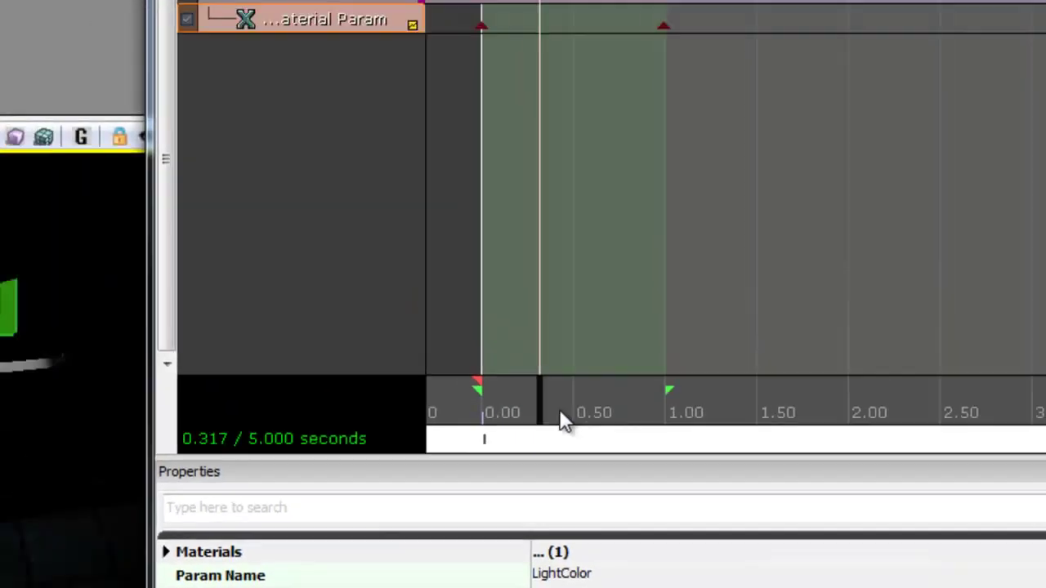
mouse_move(561, 418)
left_mouse_down()
mouse_move(574, 570)
mouse_move(718, 576)
left_mouse_up()
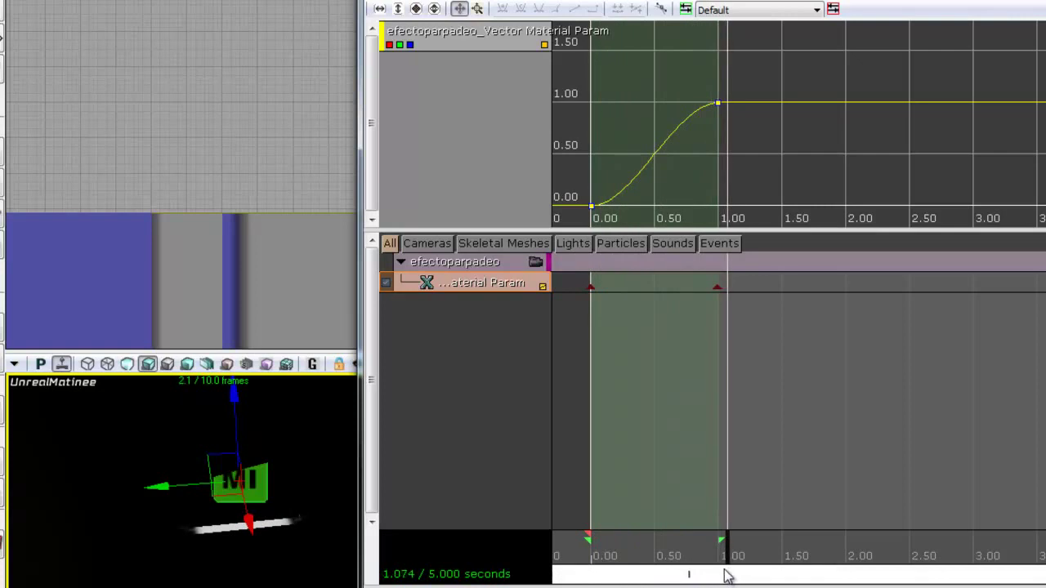
- Move the peak key to 0.50 s and add keys just after 1 s and at 1.51 s
left_click(717, 287)
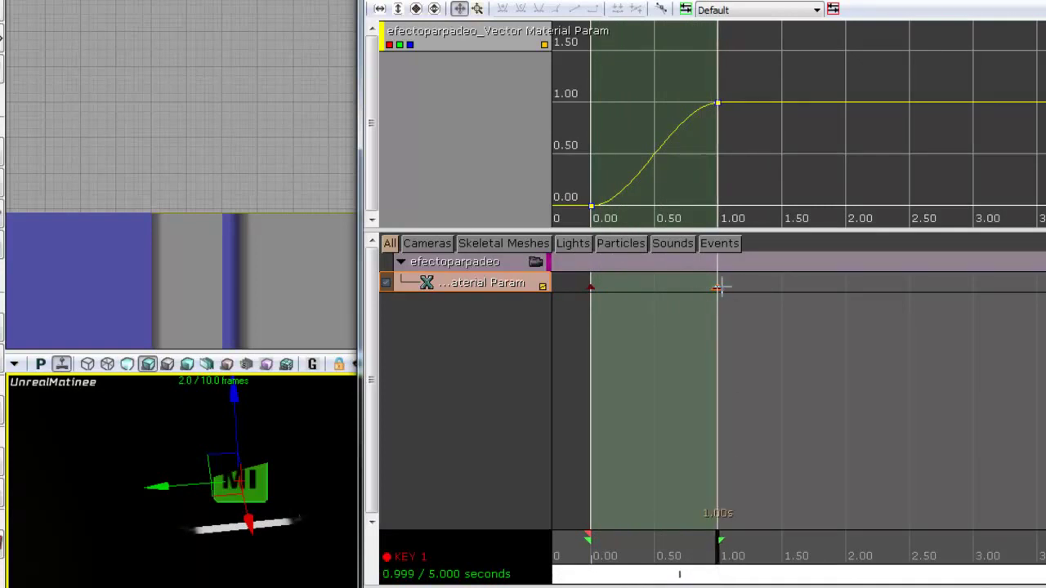
left_click_drag(705, 286, 649, 291)
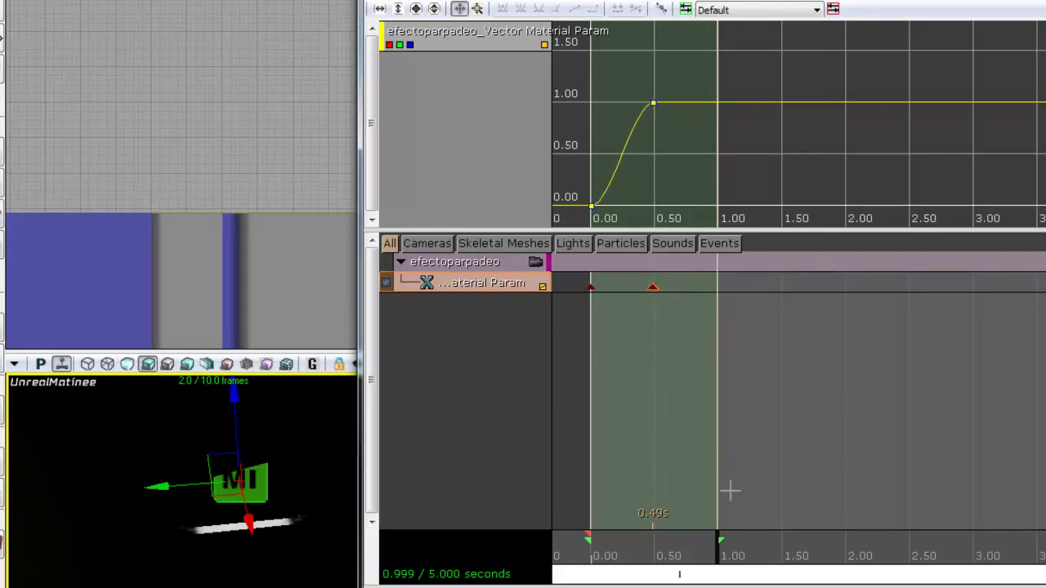
left_click(720, 556)
key("Return")
left_click_drag(719, 556, 786, 562)
key("Return")
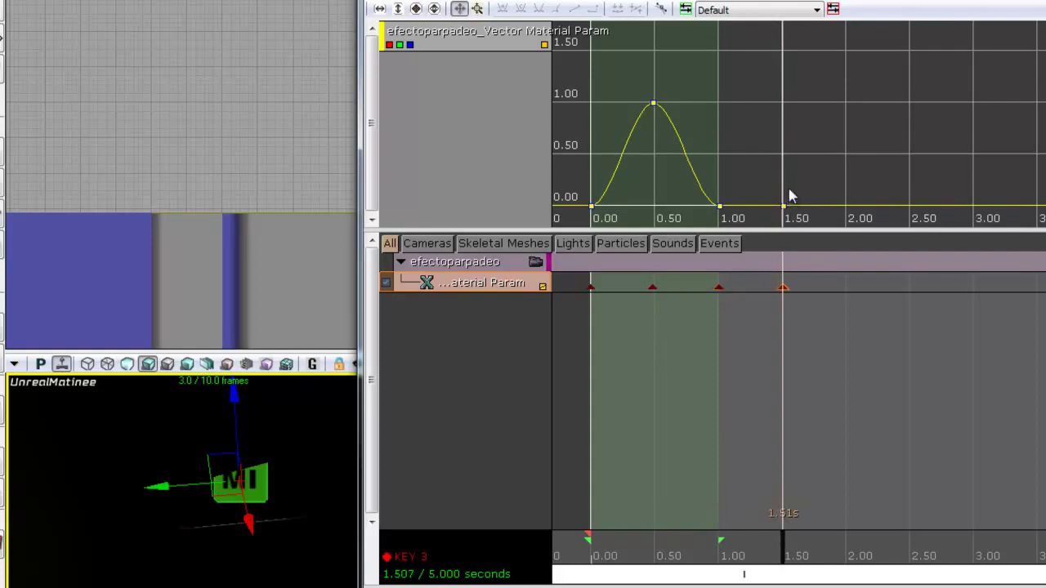
- Set the 1.51 s key's value to 1
right_click(782, 205)
left_click(805, 236)
type("1")
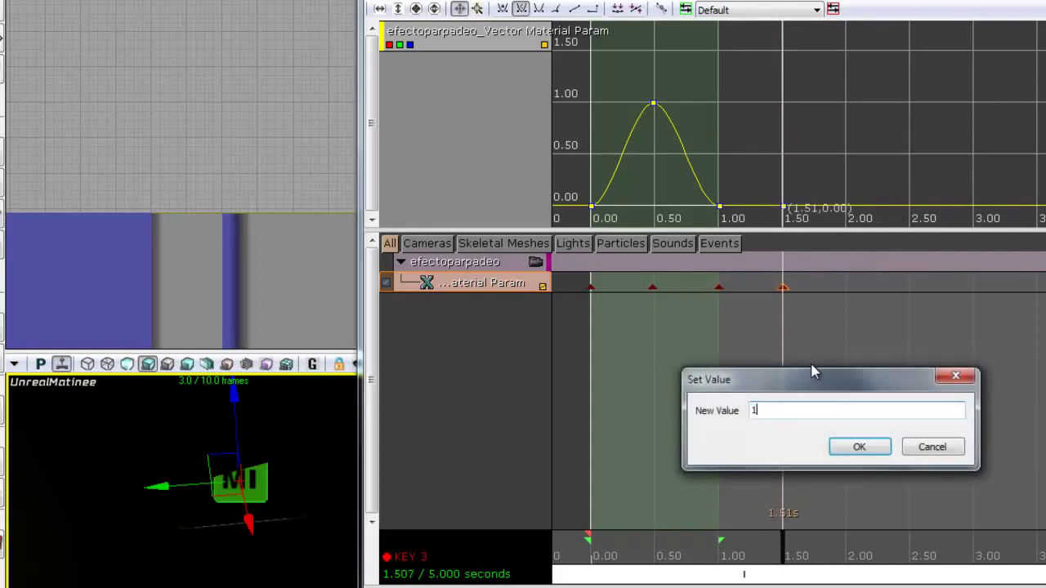
key("Return")
right_click(783, 206)
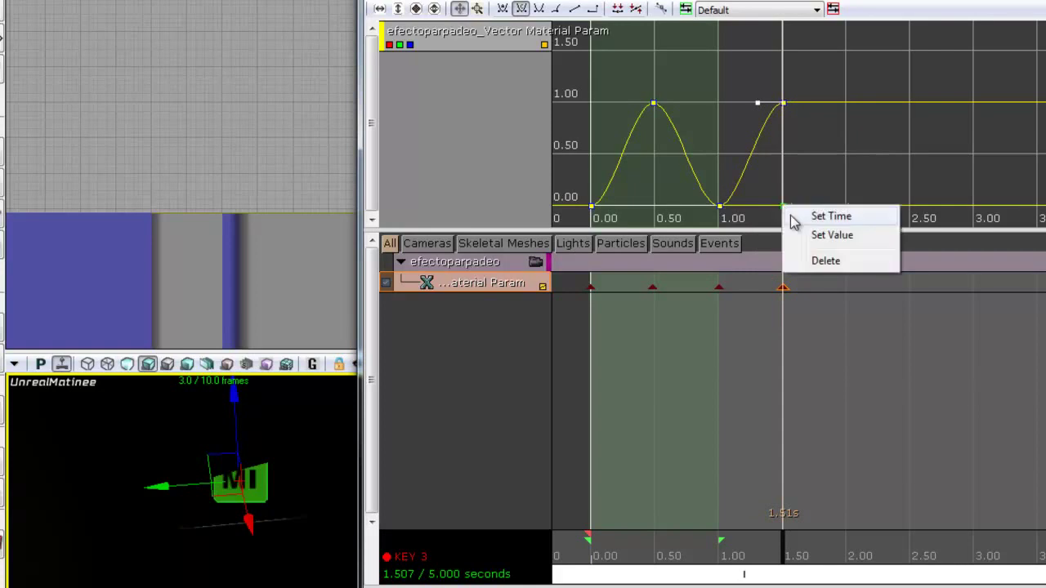
left_click(815, 234)
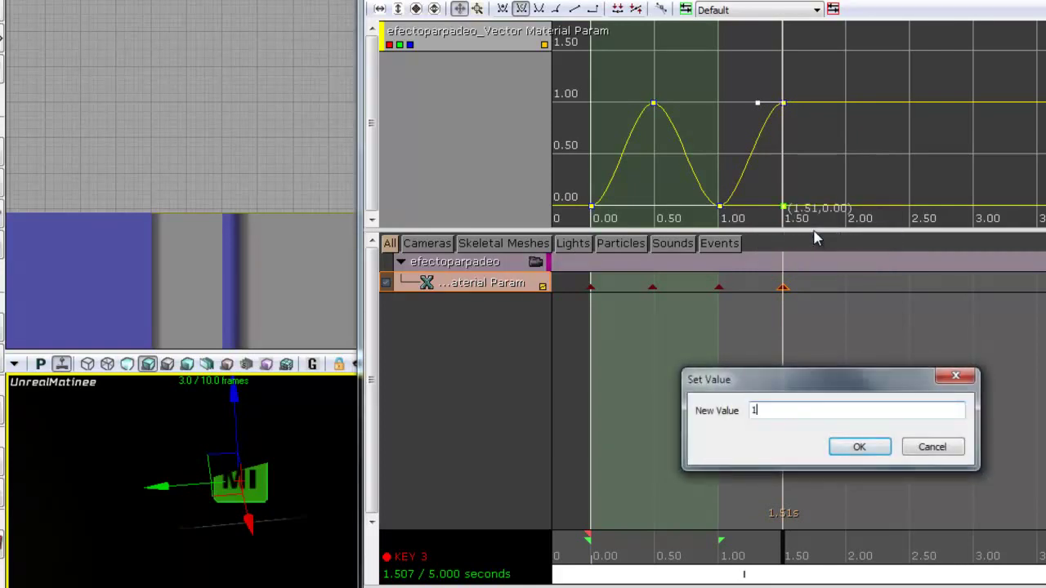
type("1")
key("Return")
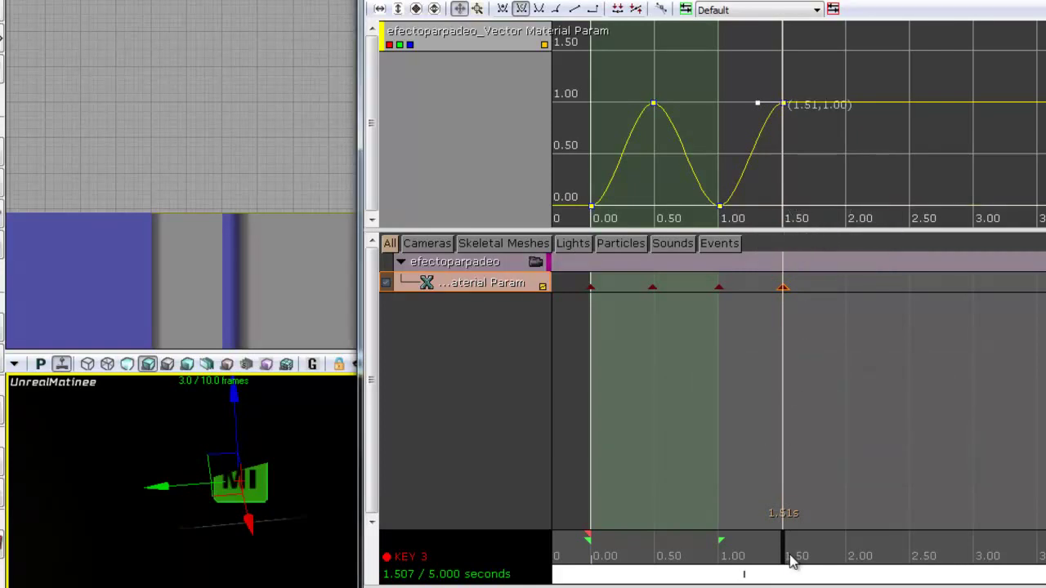
- Move the 0.49 s peak key to about 0.16 s
mouse_move(786, 560)
left_mouse_down()
mouse_move(596, 562)
mouse_move(671, 560)
mouse_move(660, 559)
left_mouse_up()
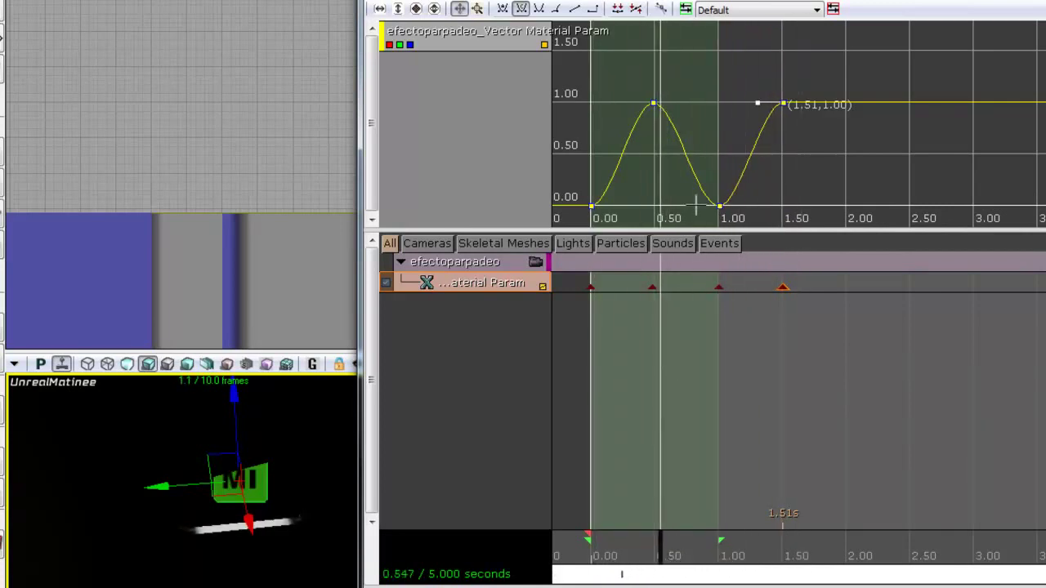
right_click(654, 105)
left_click(678, 139)
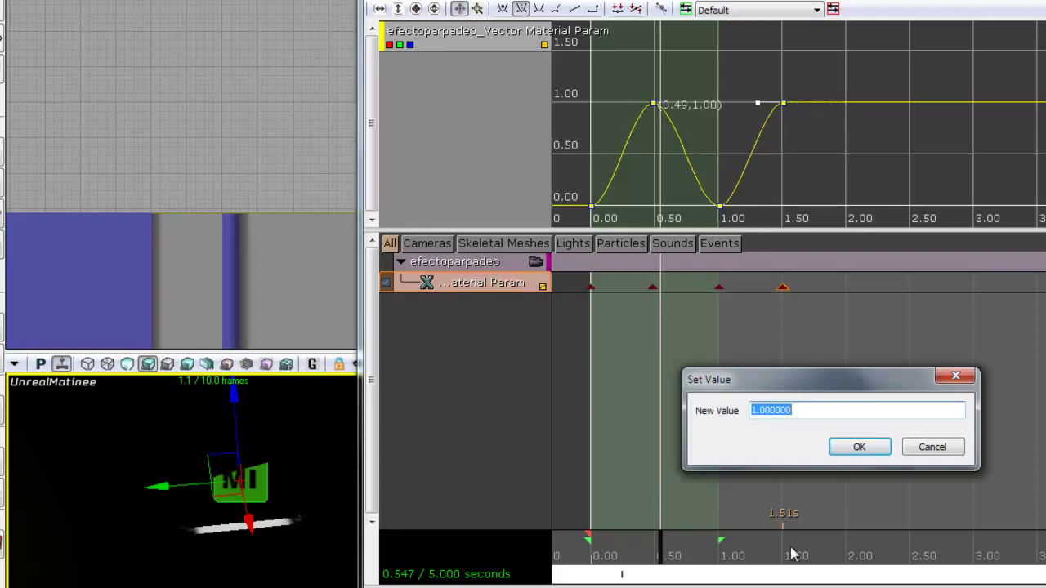
left_click(919, 452)
left_click(652, 287)
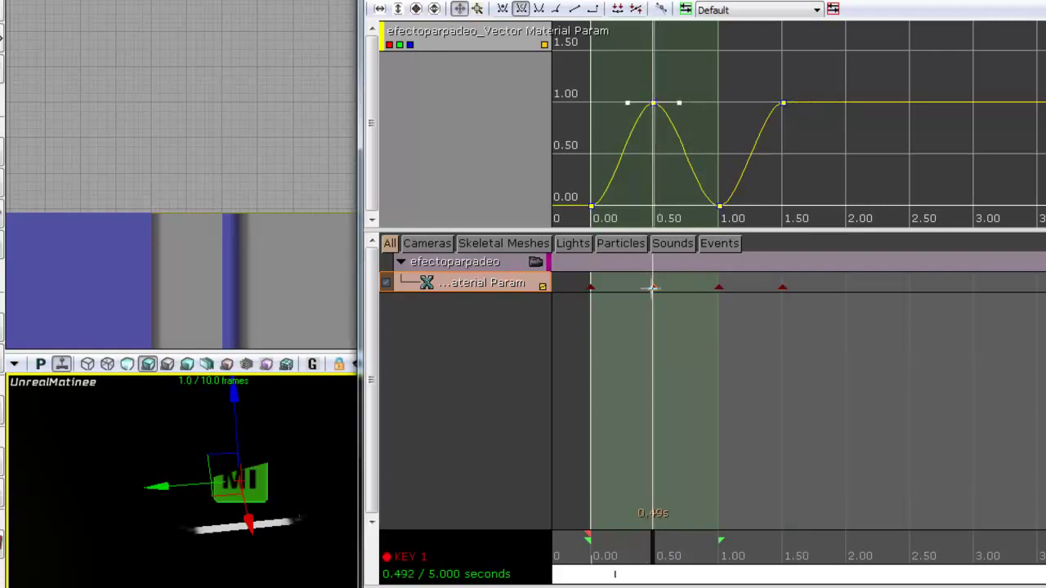
left_click_drag(642, 286, 608, 286)
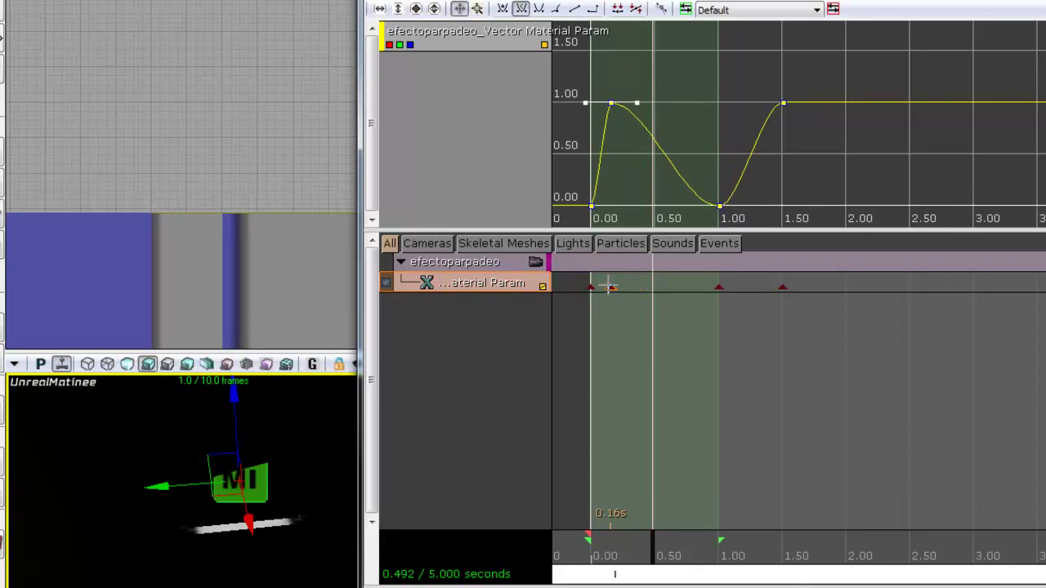
- Move the remaining keys to 0.32 s and 0.47 s, setting the 0.47 s key to 0.5
left_click(719, 286)
left_click_drag(719, 286, 621, 286)
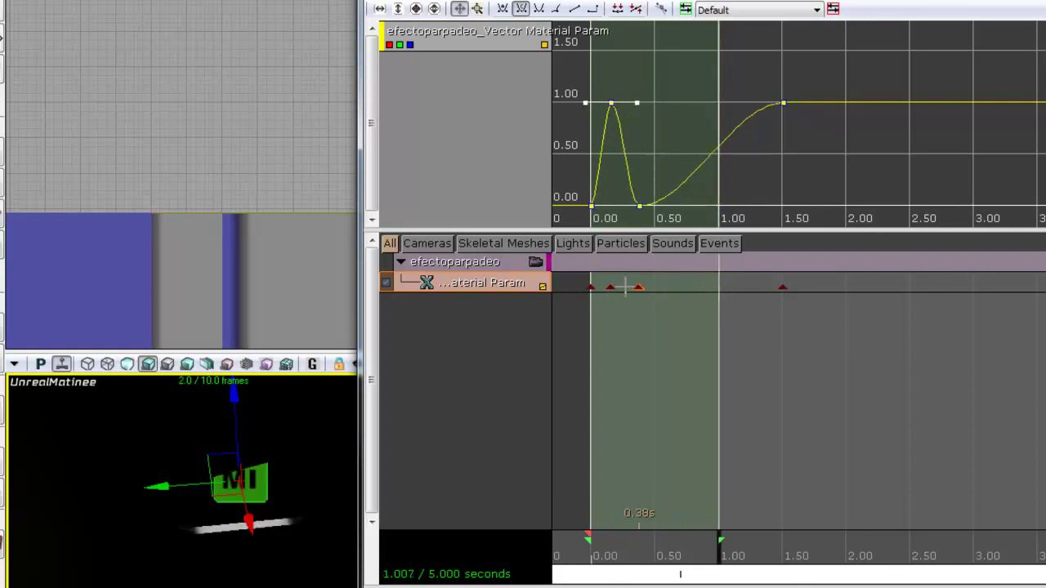
left_click(782, 286)
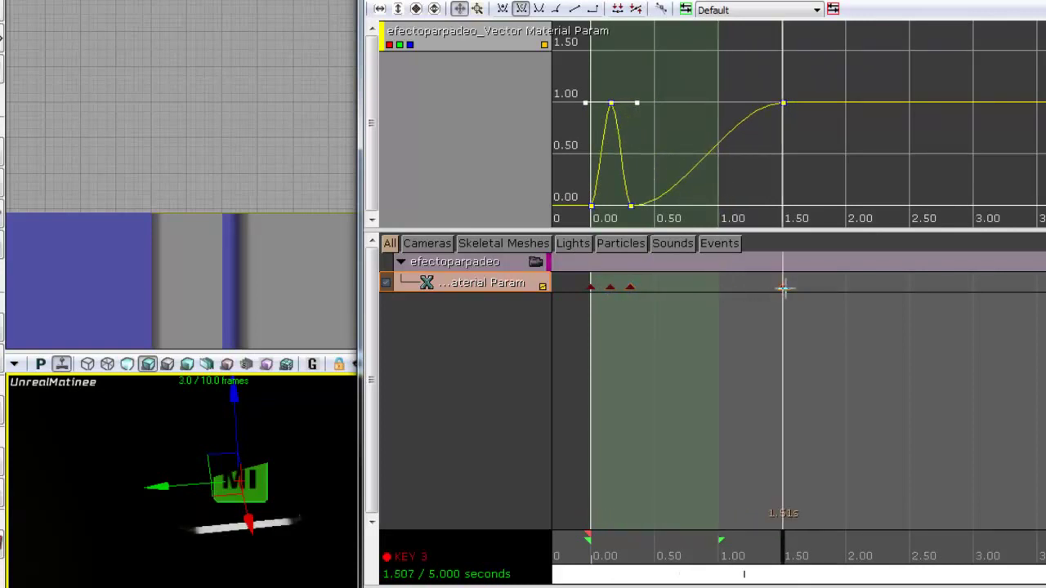
left_click_drag(782, 288, 648, 292)
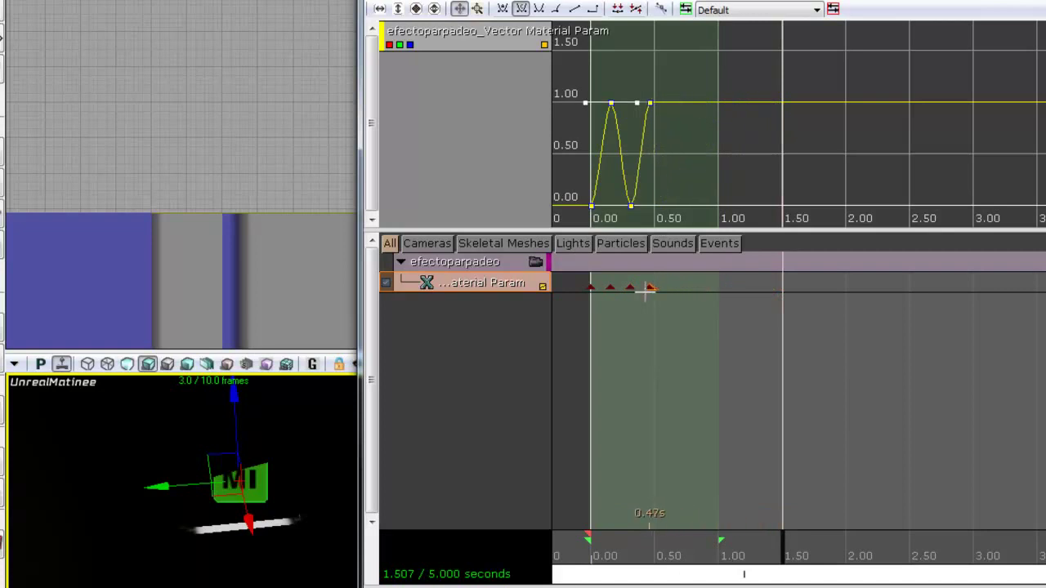
right_click(649, 104)
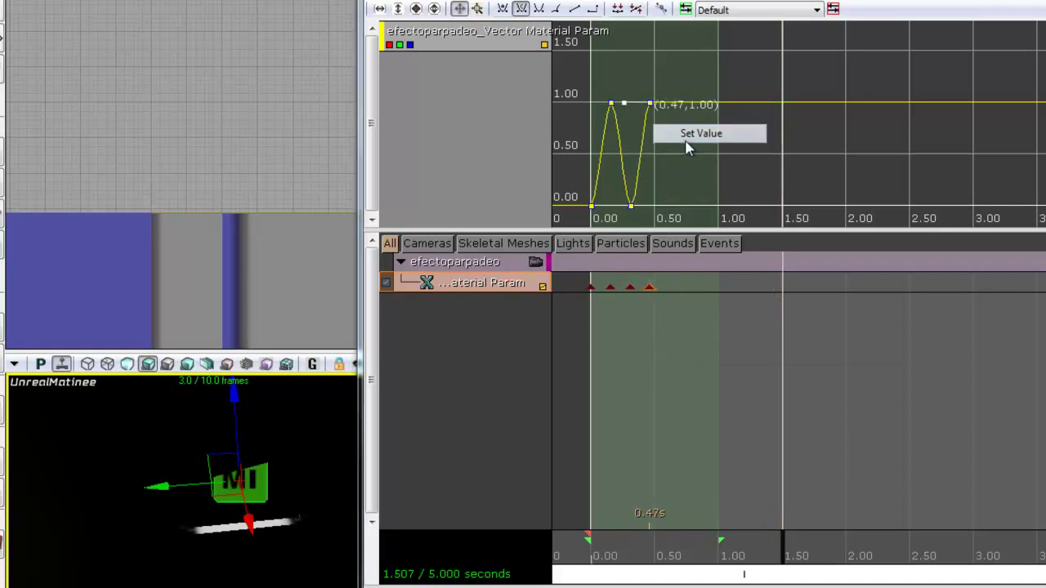
left_click(684, 137)
type("0.")
key("Return")
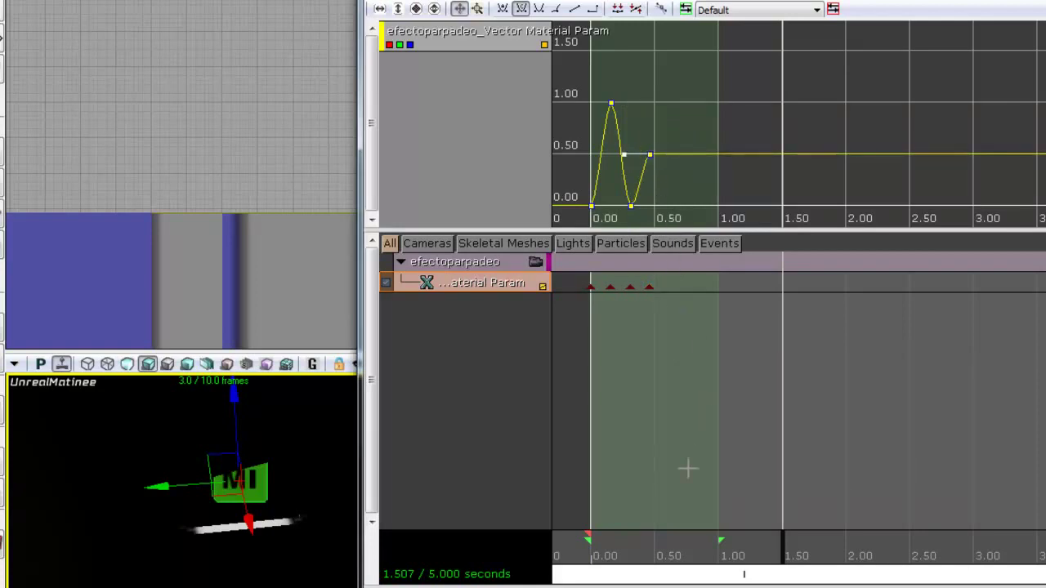
- Add keys at 0.635 s and 0.743 s, giving the 0.74 s key a value of 0.8
left_click(675, 557)
left_click_drag(675, 557, 672, 557)
key("Return")
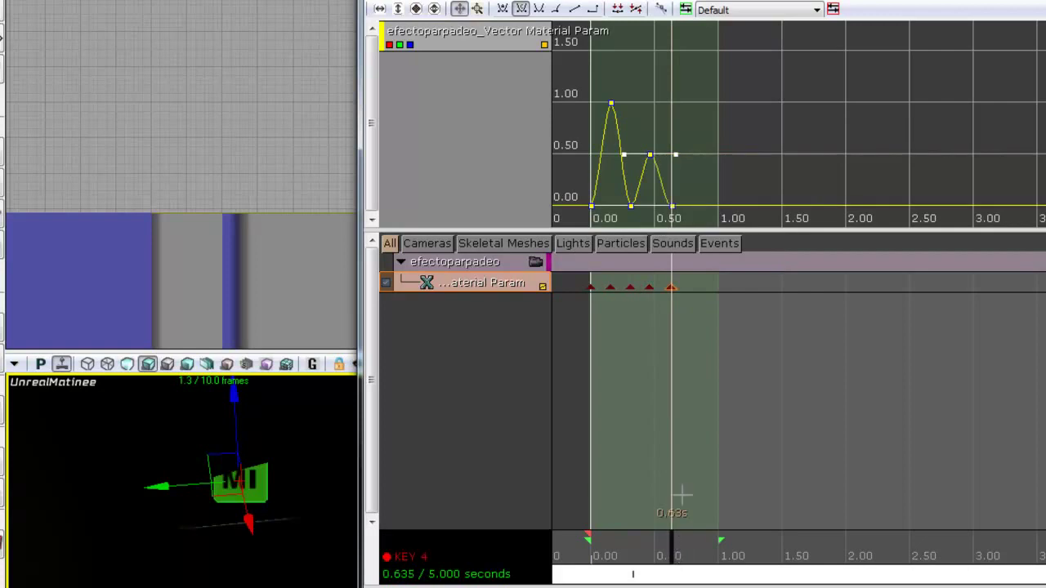
left_click(685, 558)
key("Return")
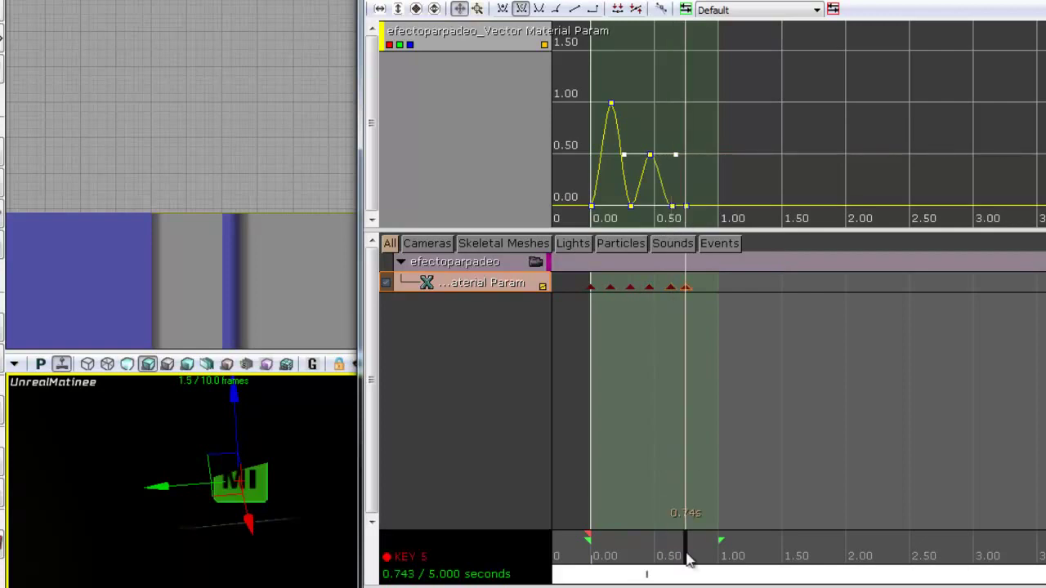
right_click(684, 206)
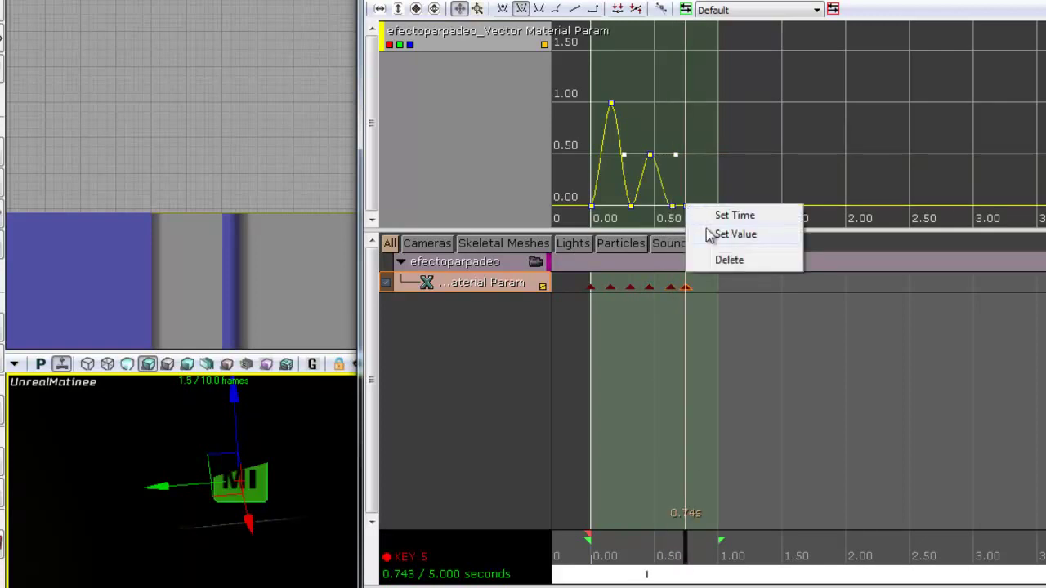
left_click(707, 230)
type("0.8")
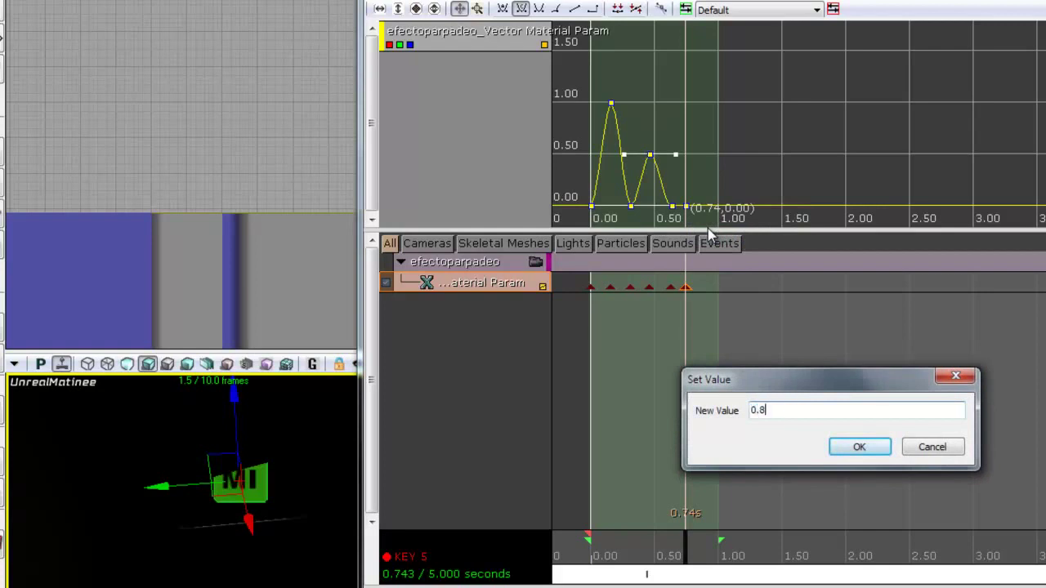
key("Return")
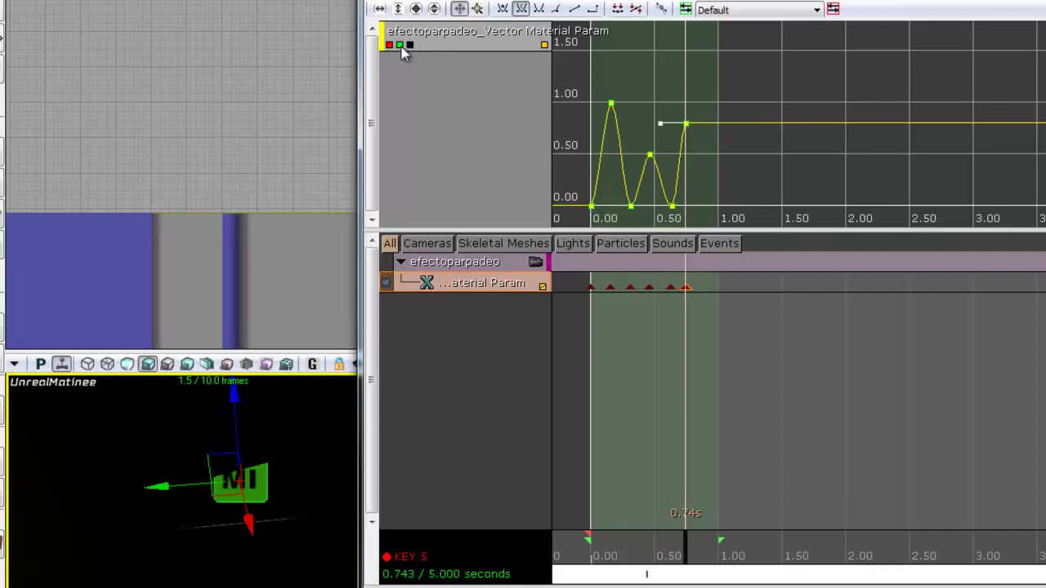
- Toggle the red, green and blue channel curves off and back on so all three display
left_click(399, 45)
left_click(389, 45)
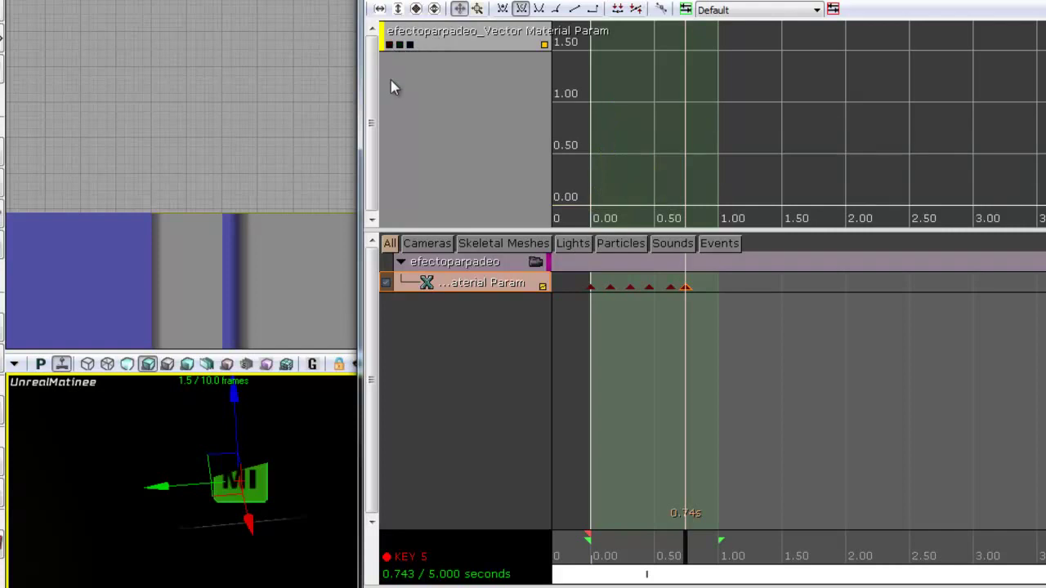
left_click(399, 45)
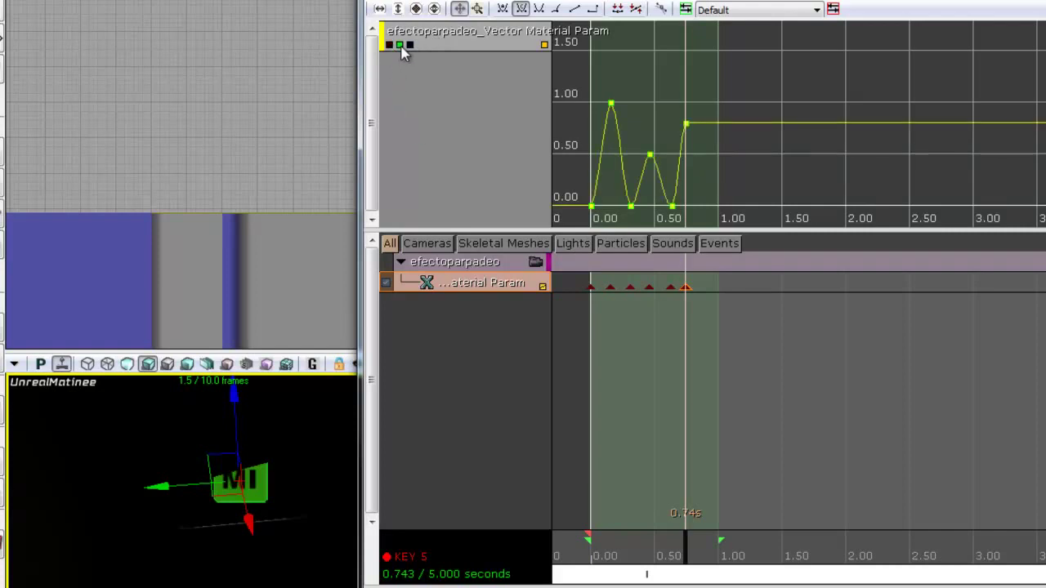
left_click(410, 44)
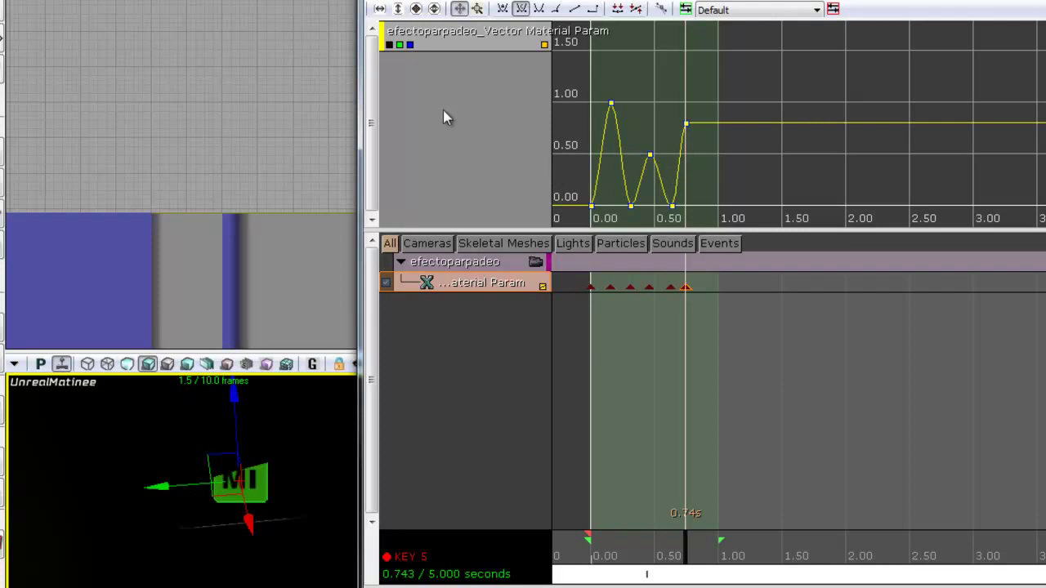
left_click(388, 45)
- Add a key at 0.82 s with value 0.5
left_click(695, 552)
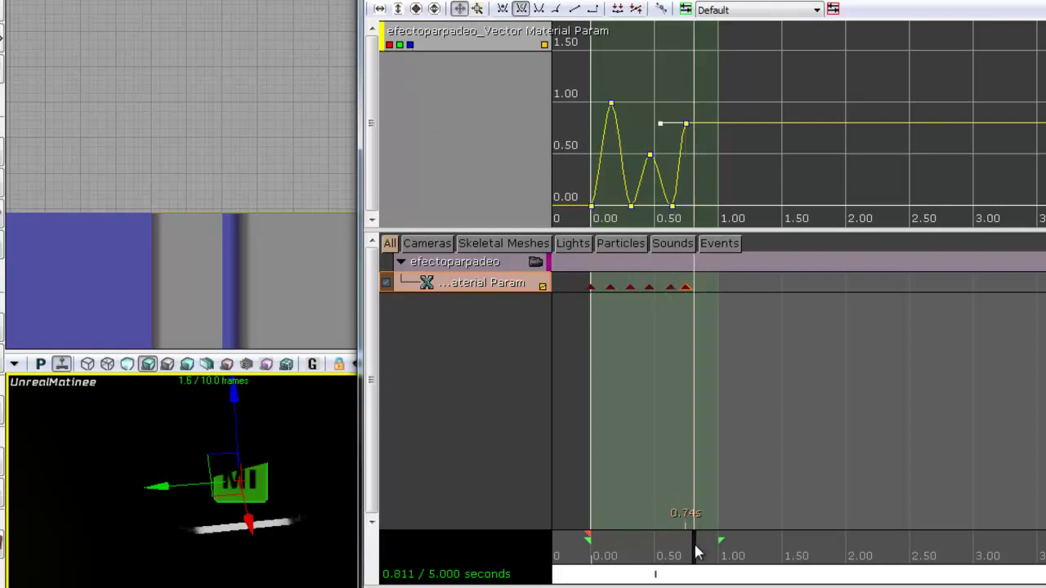
left_click_drag(691, 556, 699, 559)
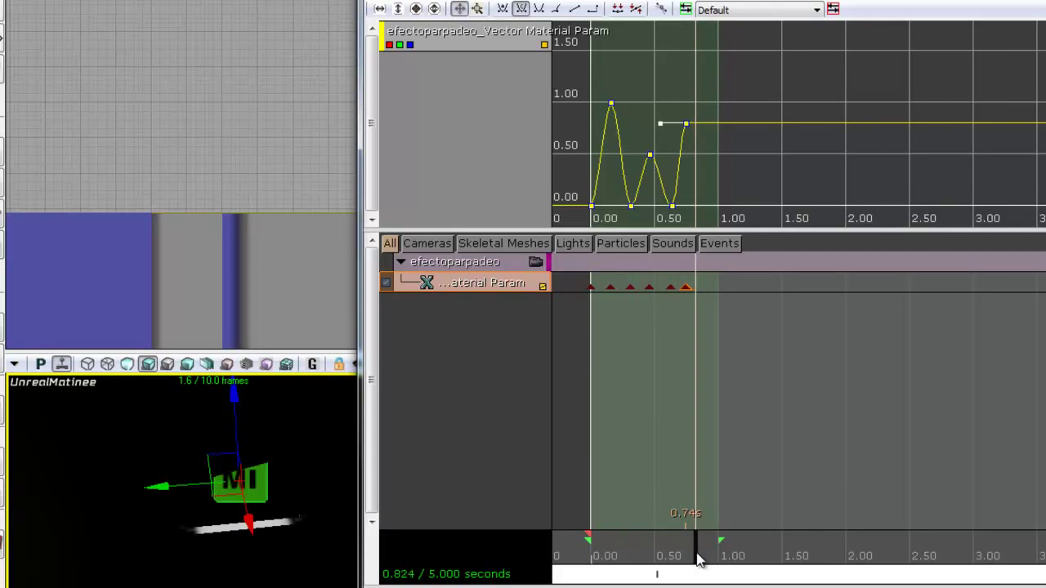
key("Return")
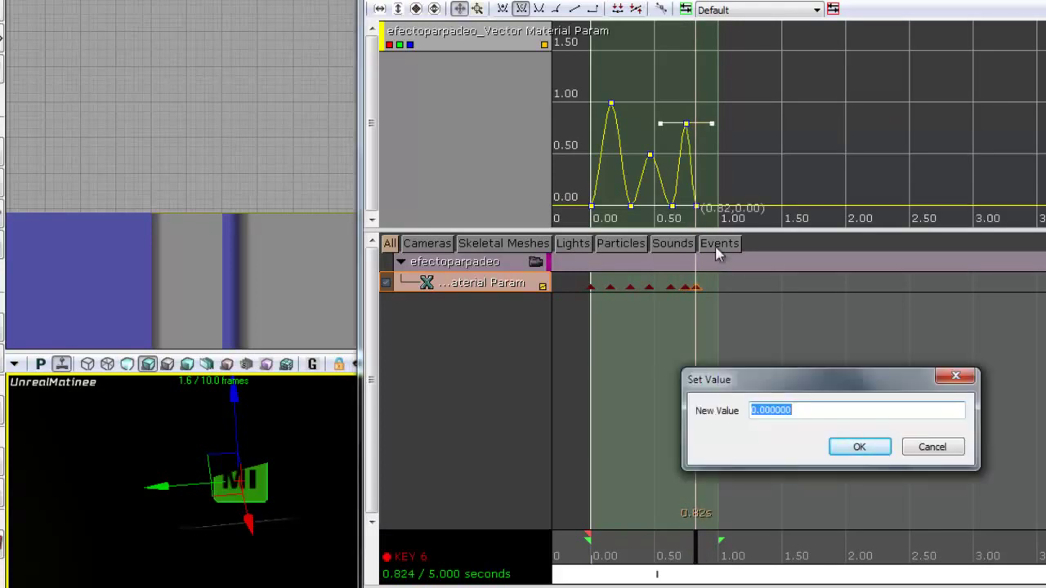
type("0.5")
key("Return")
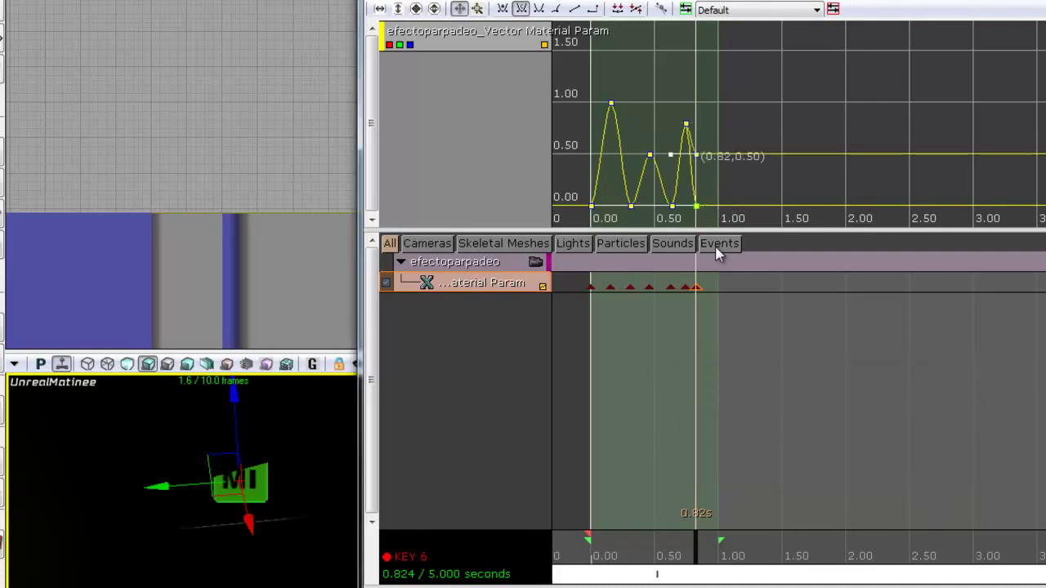
- Add a key at 0.95 s with value 1, then rewind and play the flicker preview
left_click(712, 542)
key("Return")
right_click(713, 206)
left_click(763, 237)
type("1")
key("Return")
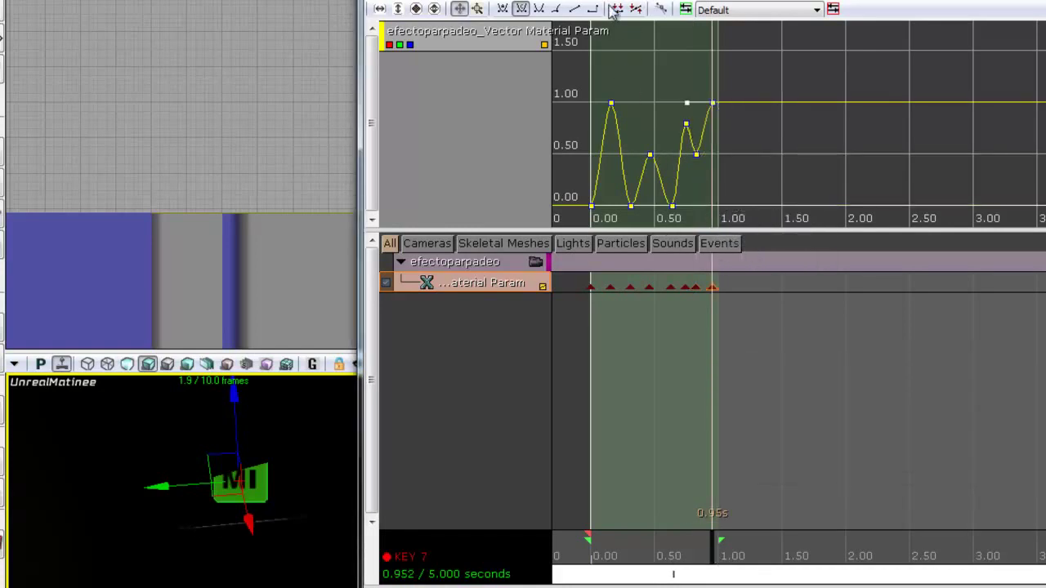
left_click(556, 2)
left_click(555, 3)
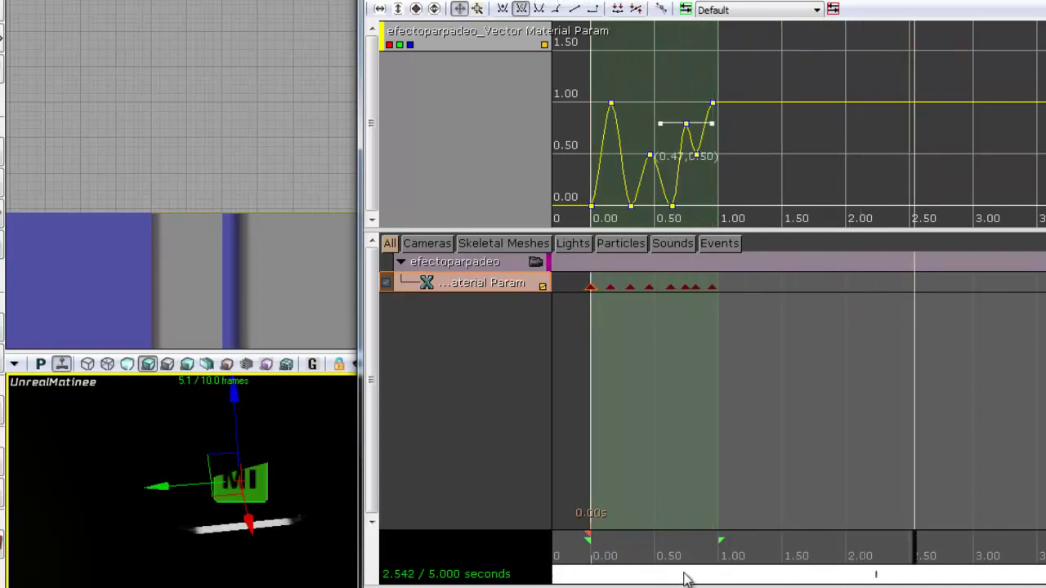
- Zoom out the timeline and drag the sequence end marker to 1.019 s
scroll(686, 576, "down", 3)
left_click_drag(1011, 537, 713, 535)
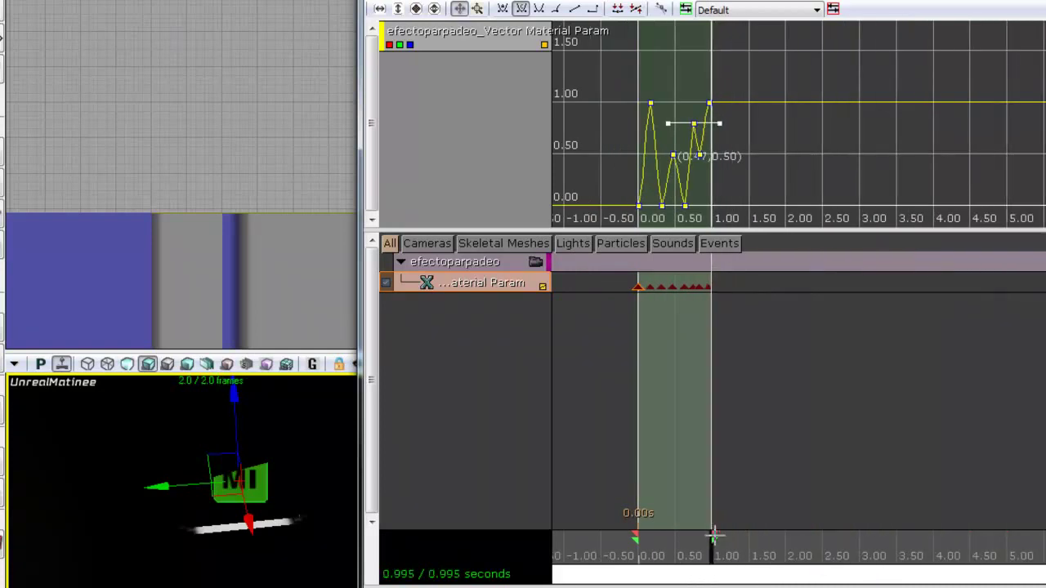
left_click_drag(713, 535, 712, 534)
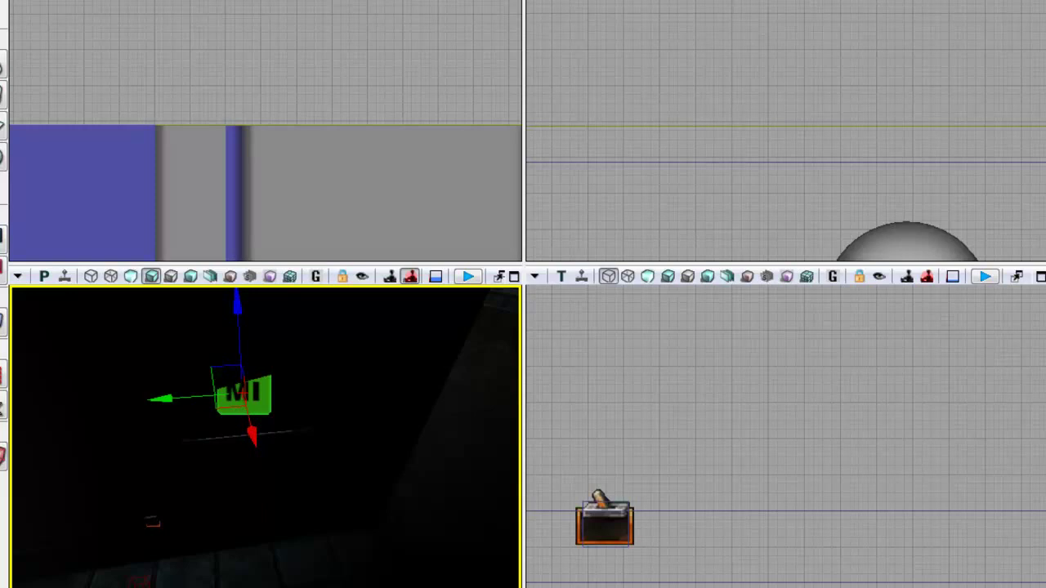
- In Actor Classes, expand Lights > PointLights and select PointLightToggleable
key("ctrl+shift+f")
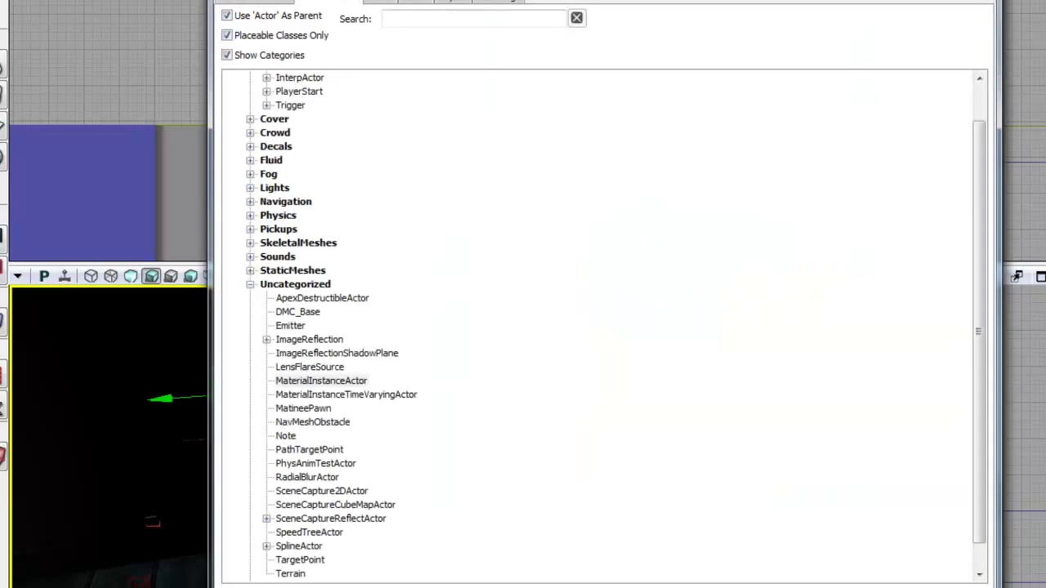
left_click(250, 284)
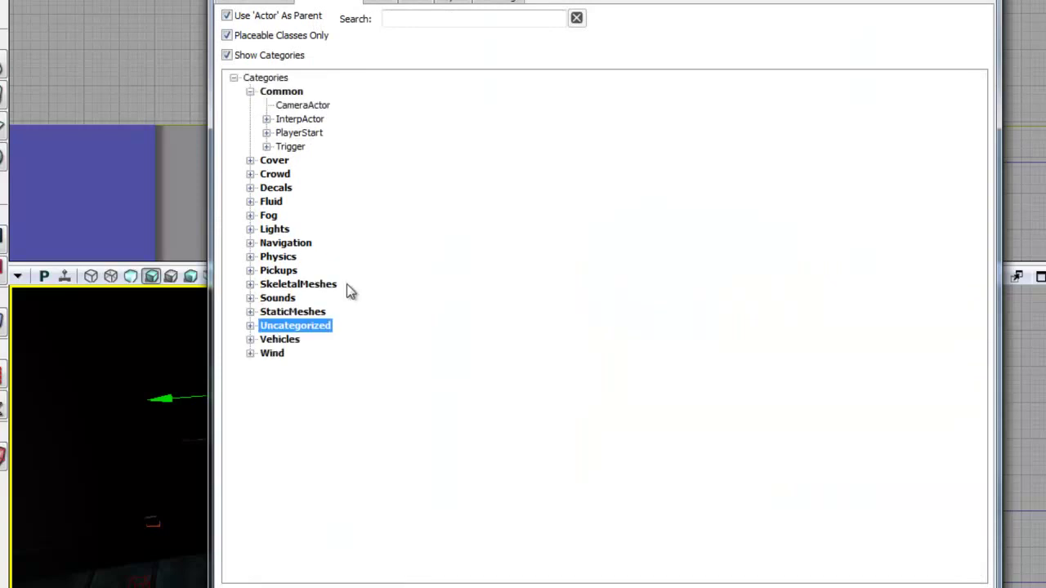
left_click(250, 228)
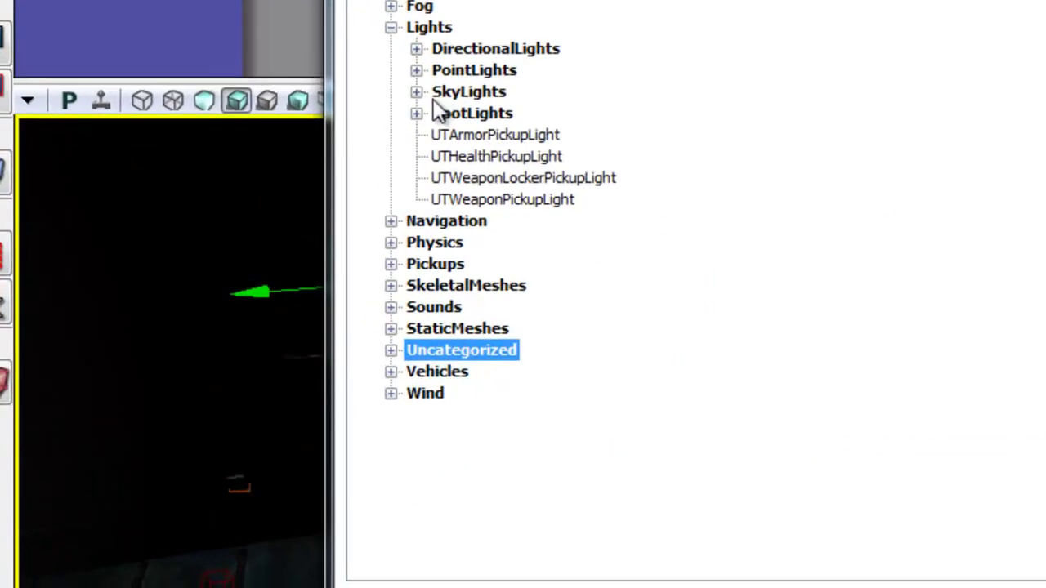
left_click(449, 30)
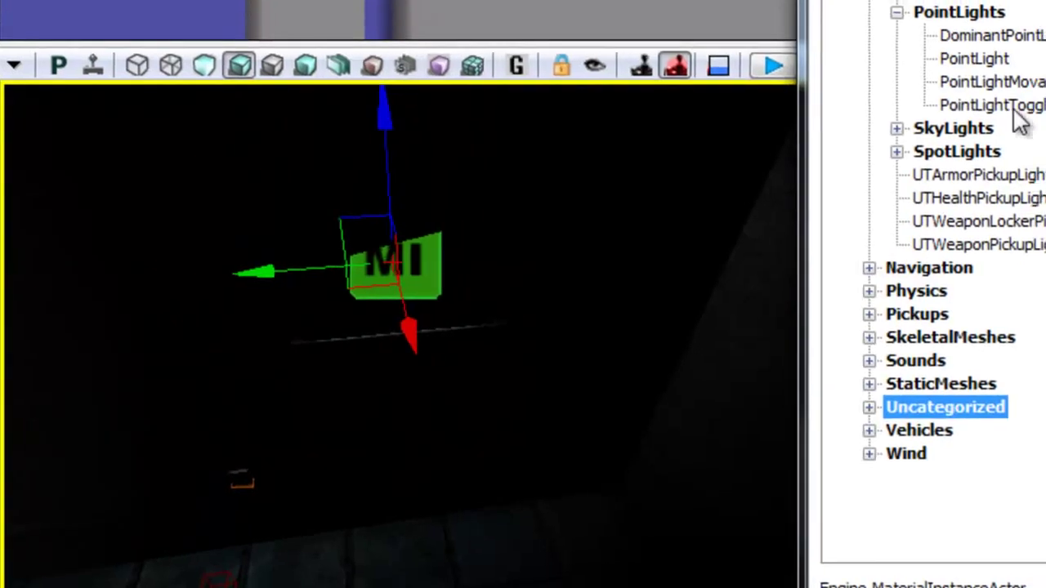
left_click(562, 122)
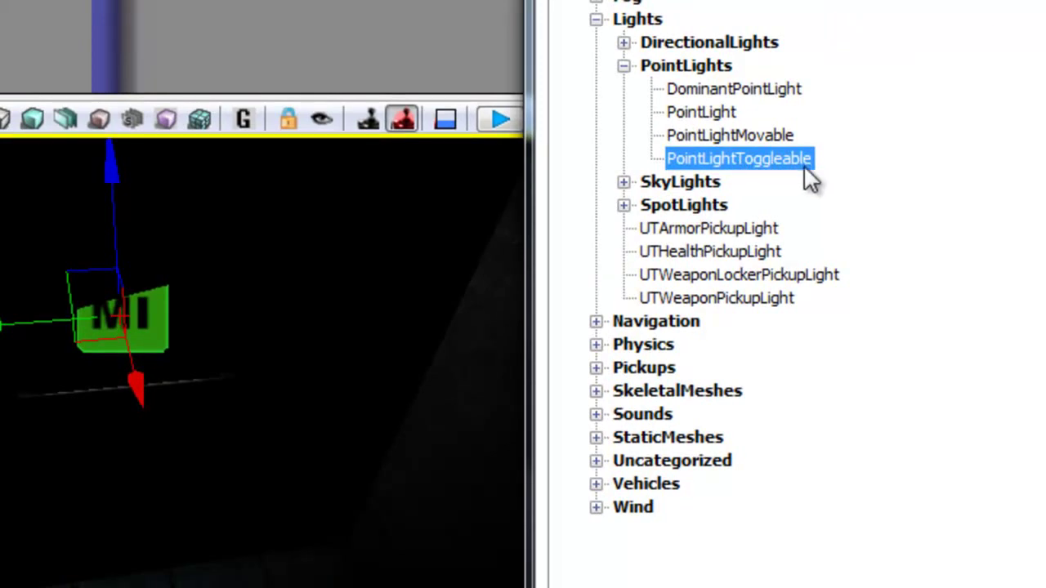
- Place a PointLightToggleable on the wall beside the fluorescent tube and open its properties
left_click_drag(714, 162, 122, 580)
left_click_drag(109, 519, 128, 203)
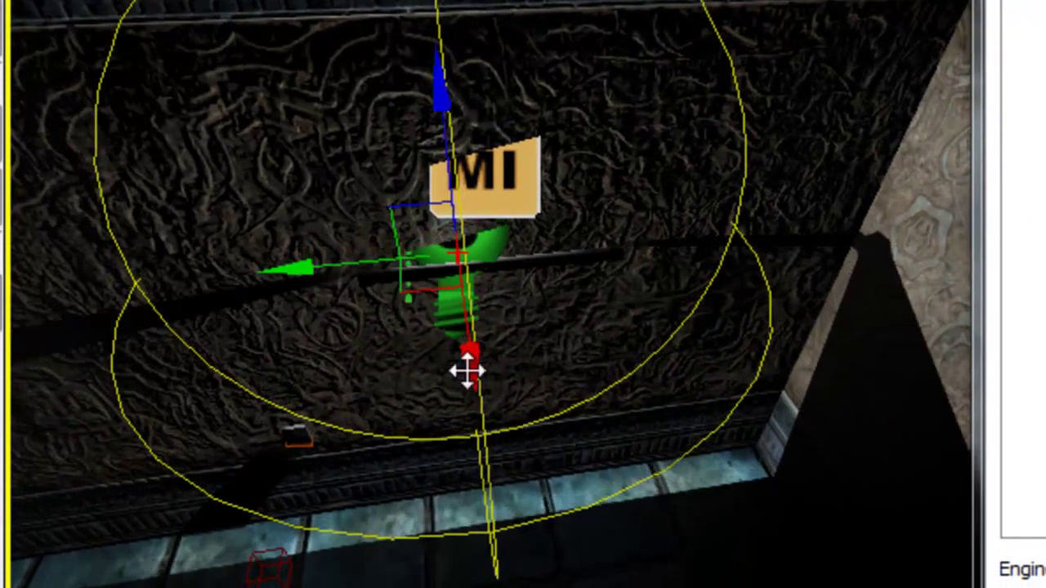
mouse_move(466, 371)
left_mouse_down()
mouse_move(480, 419)
mouse_move(485, 572)
left_mouse_up()
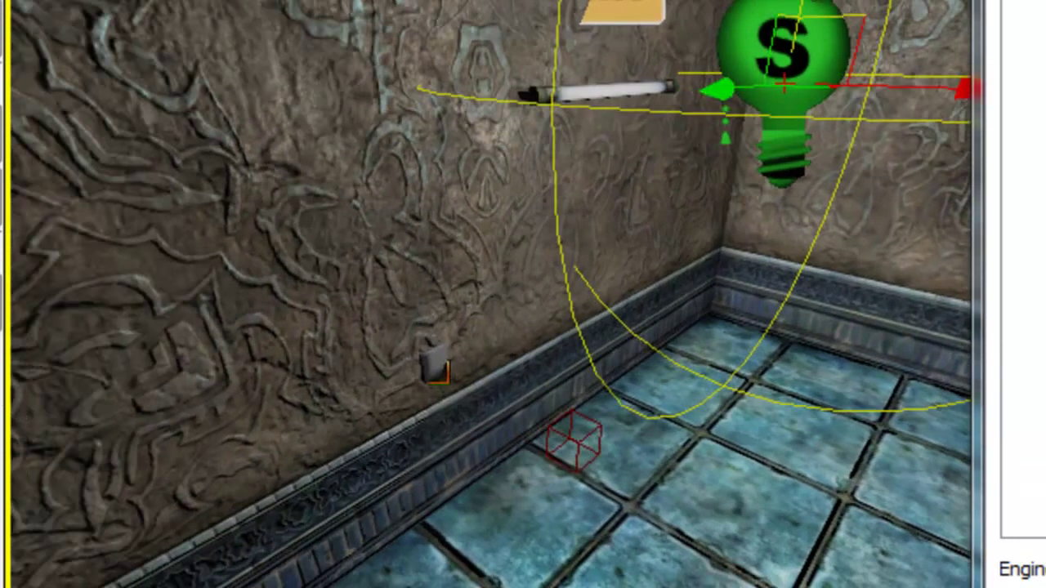
double_click(793, 28)
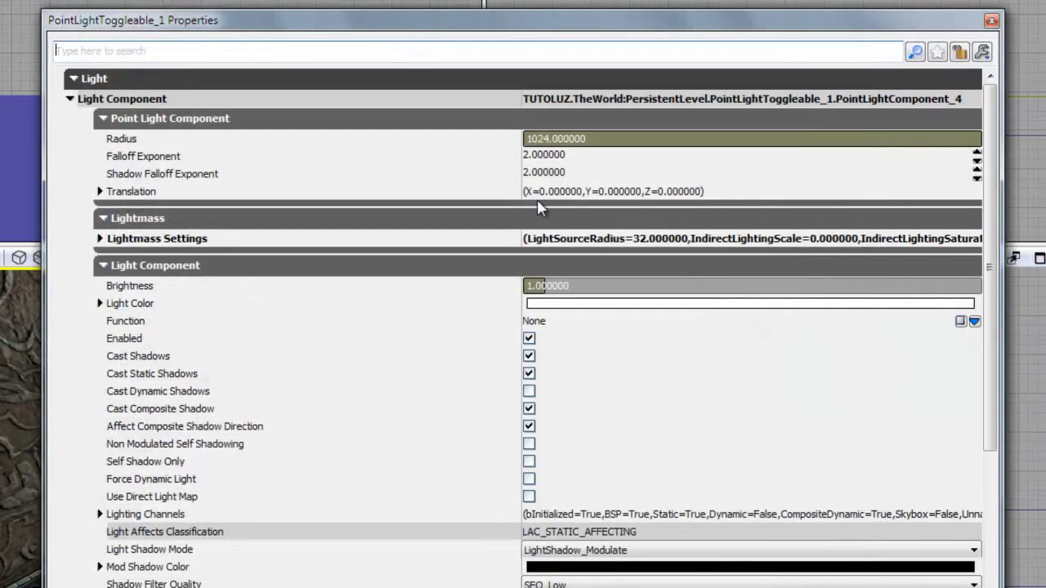
- Set the light's Brightness to 0, then 1, and toggle Enabled off and back on
left_click(142, 293)
type("0")
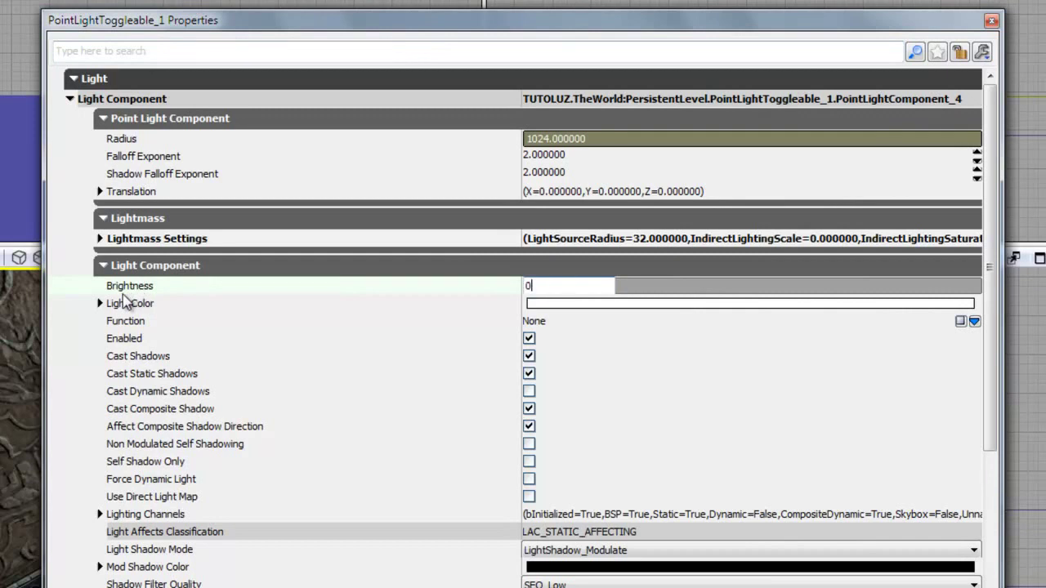
key("Return")
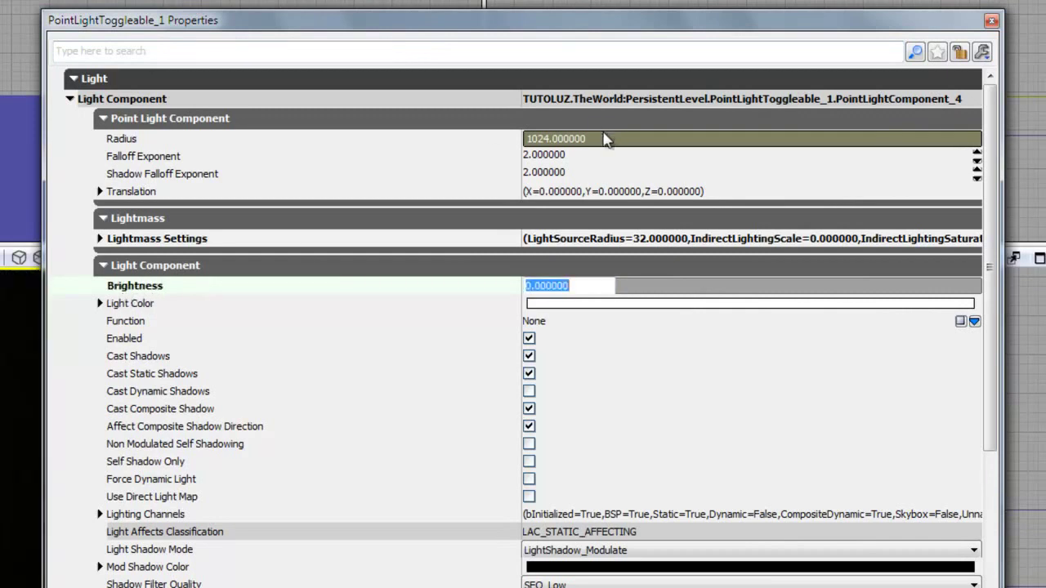
left_click(991, 19)
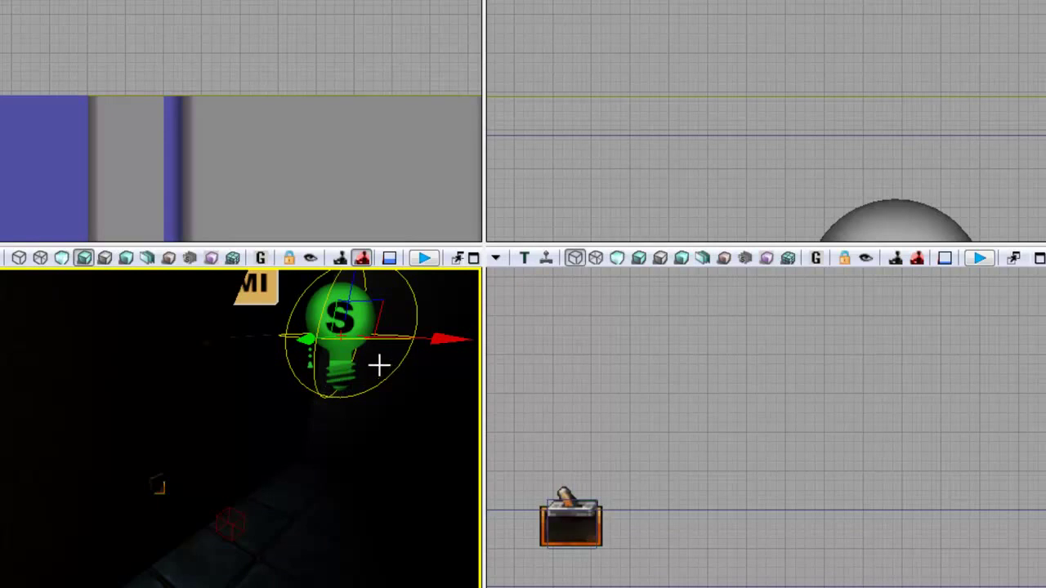
double_click(357, 331)
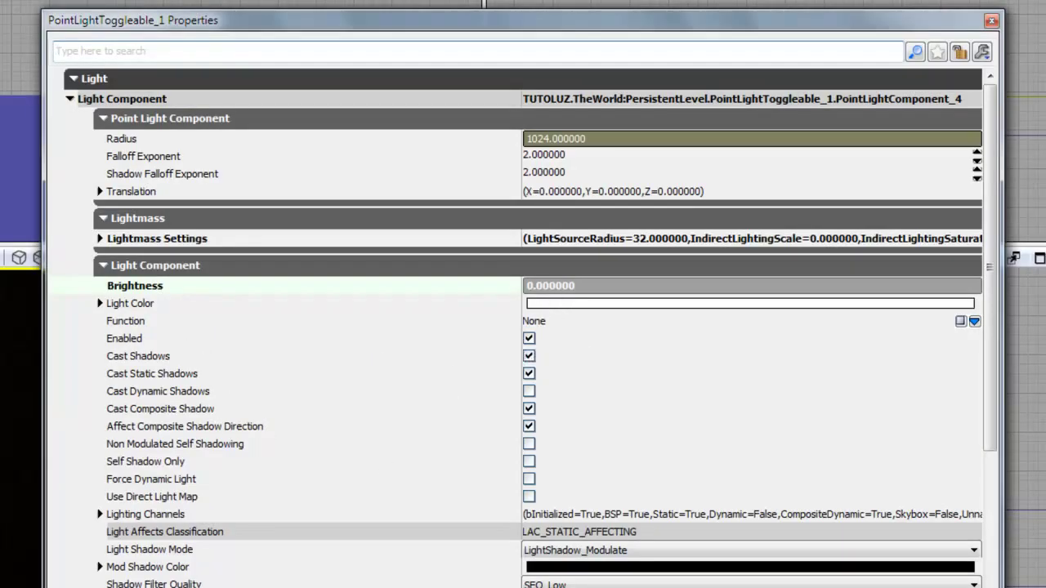
left_click(564, 285)
type("1")
key("Return")
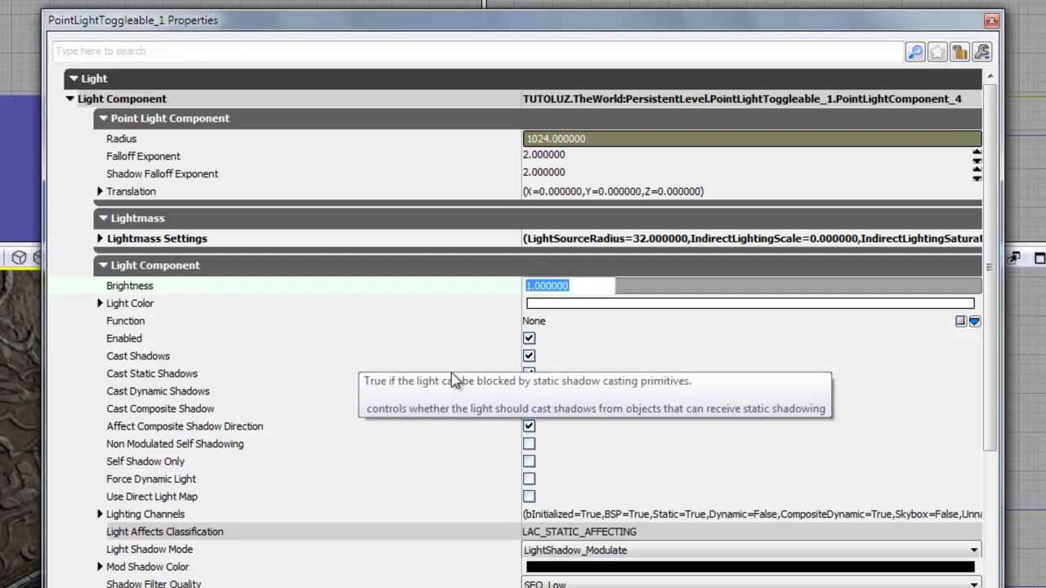
left_click(529, 340)
left_click(529, 340)
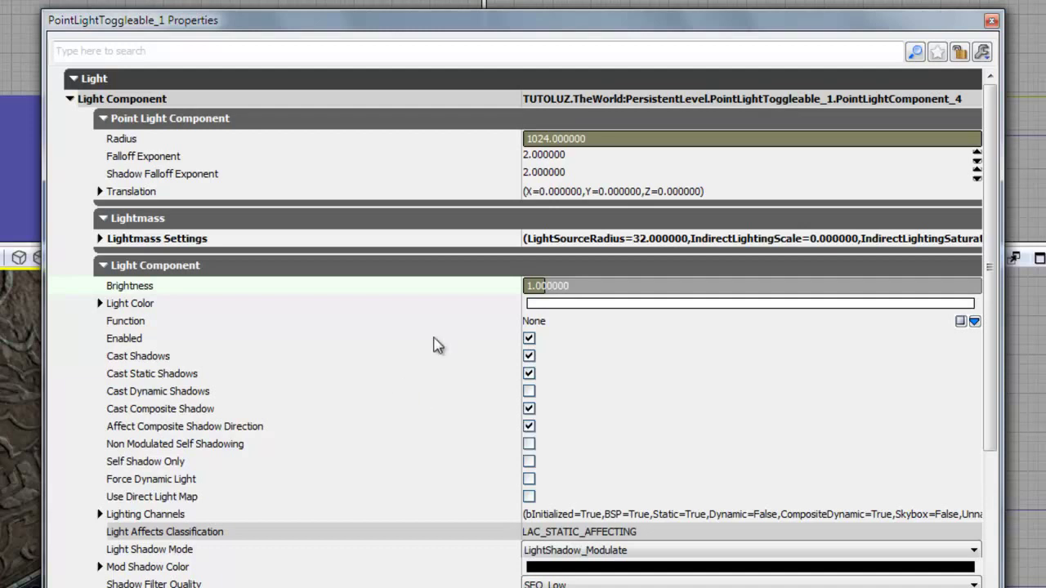
- Try Brightness values 0, 0.5, 0.2 and 0.8, leaving it at 0
type("0")
key("Return")
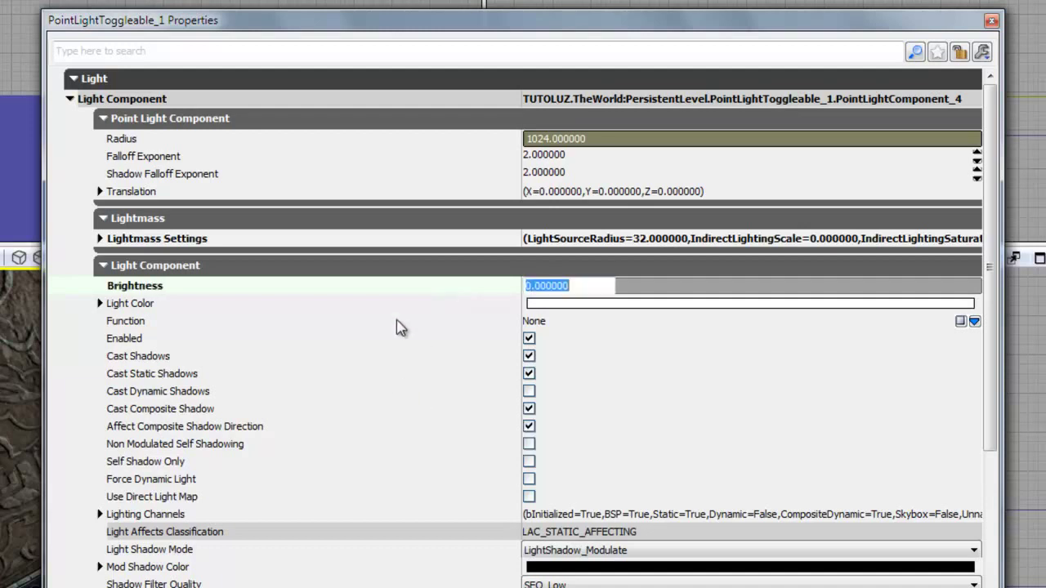
type("0.5")
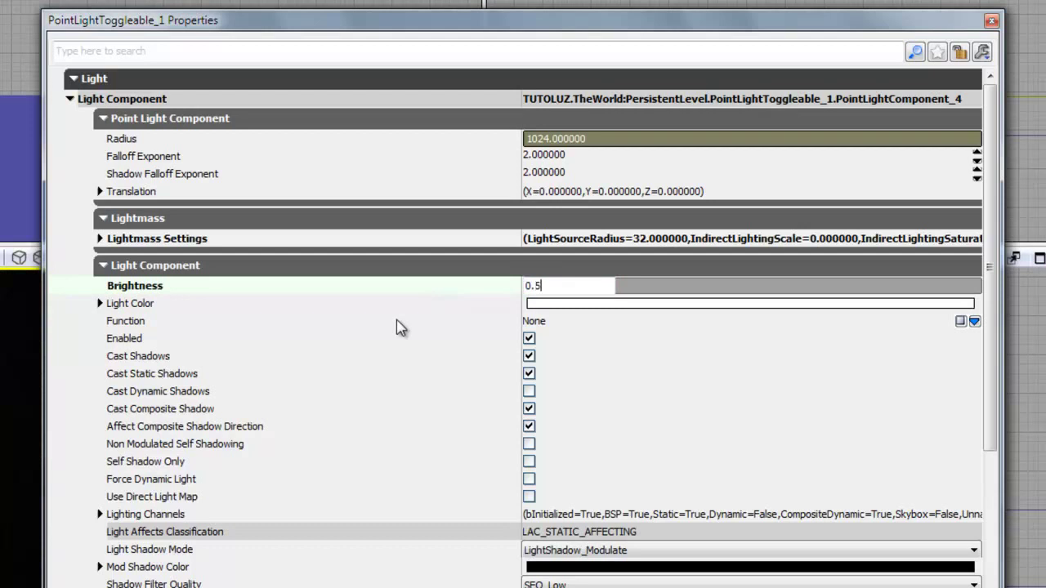
key("Return")
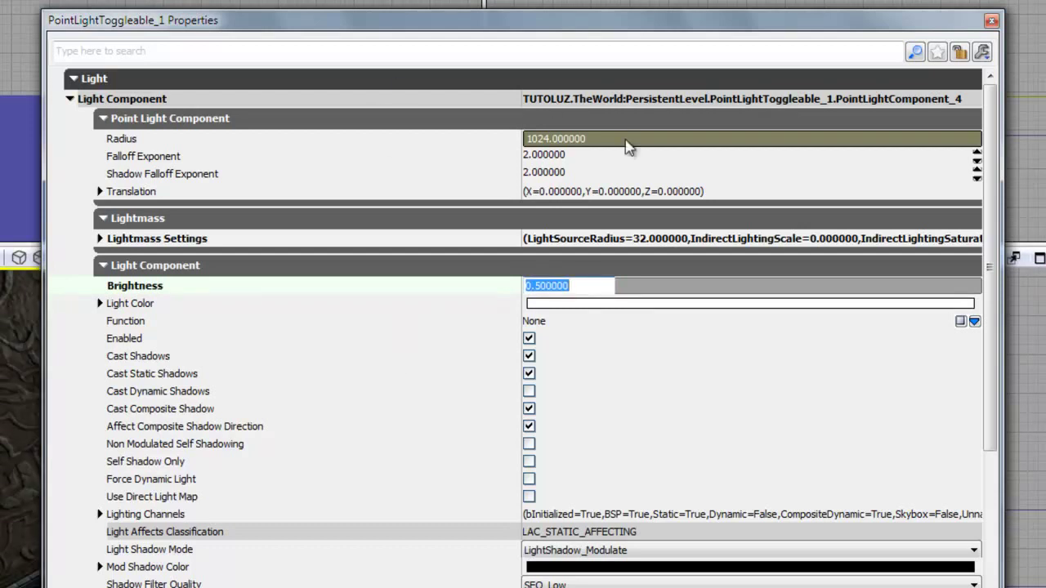
left_click_drag(601, 18, 869, 0)
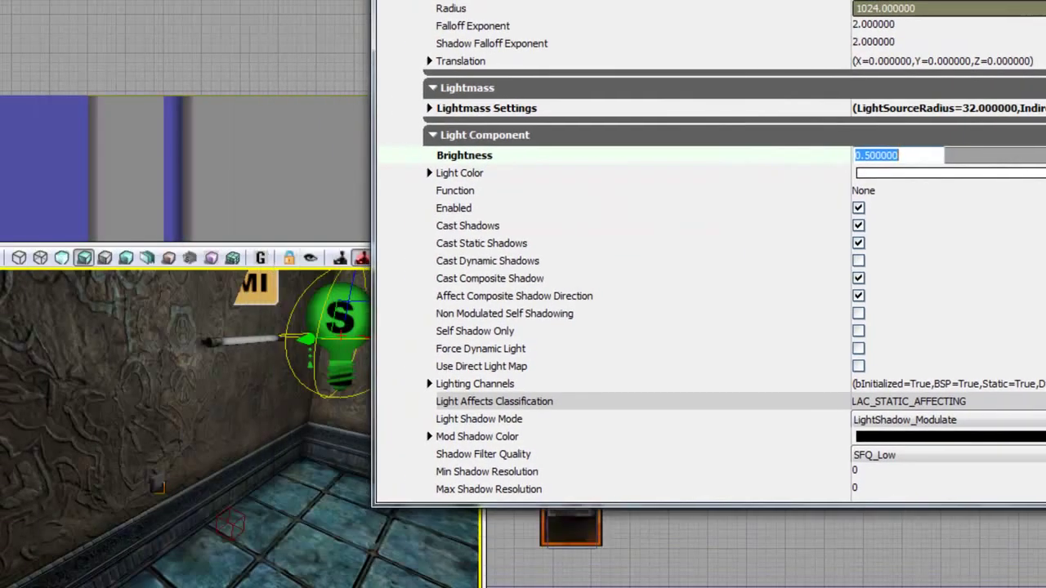
type("0.2")
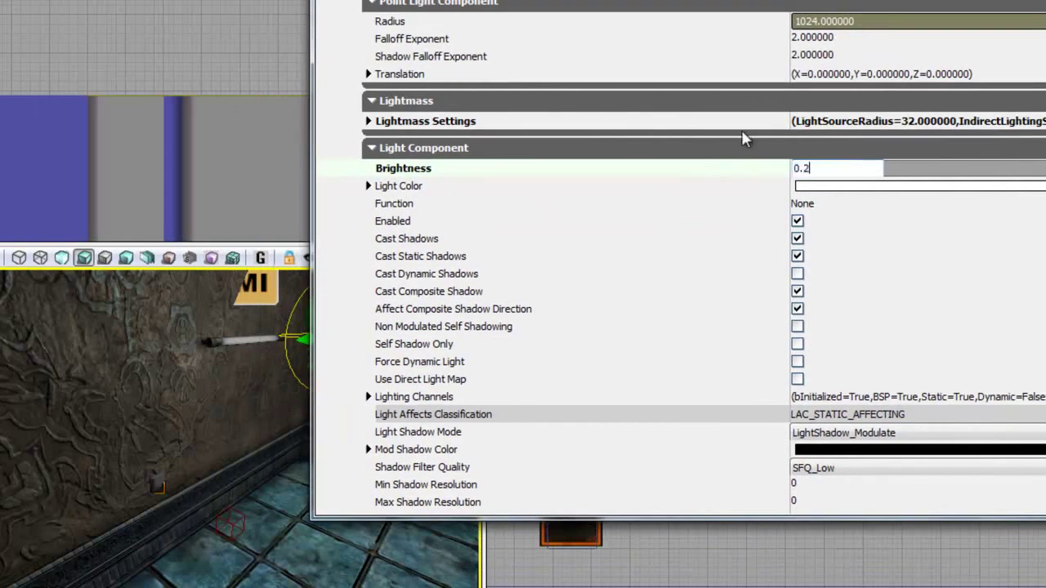
key("Return")
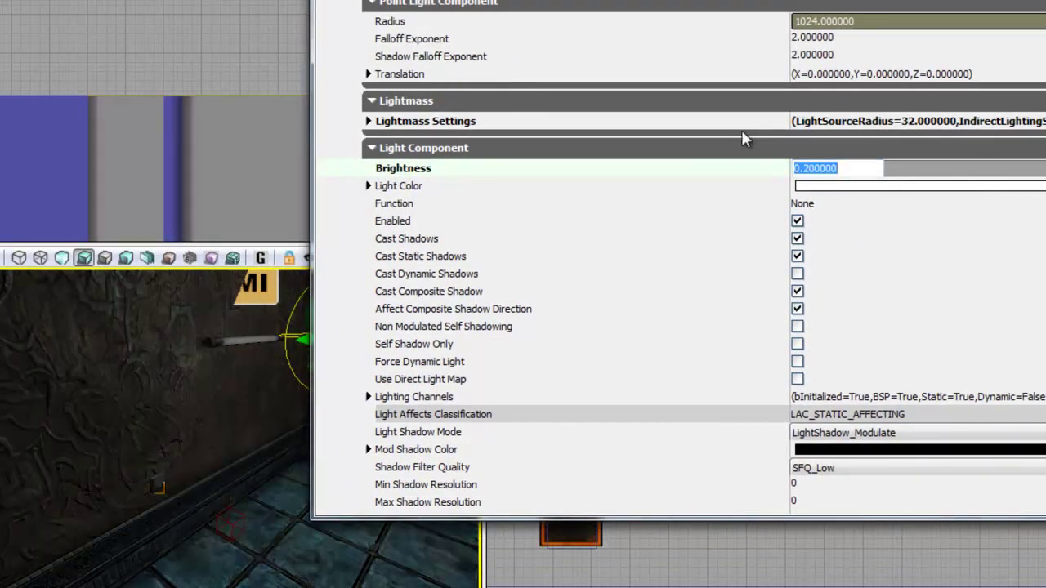
type("0.8")
key("Return")
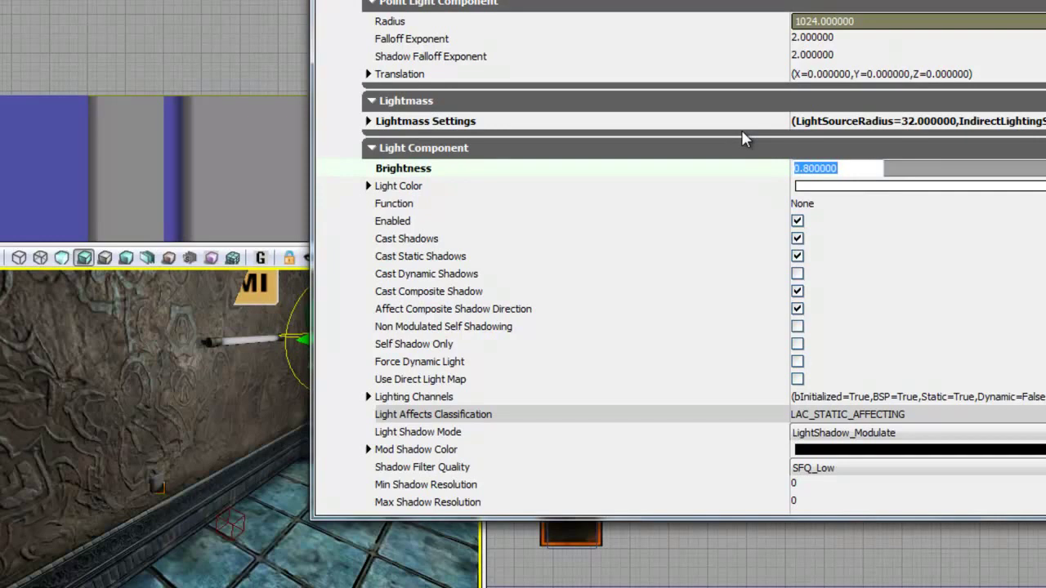
type("0")
key("Return")
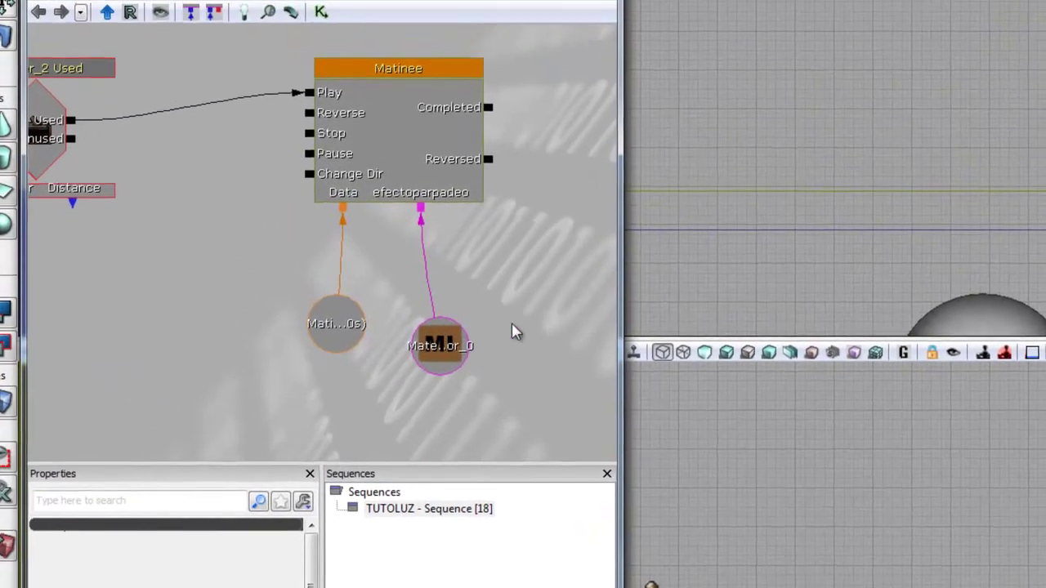
- Add an empty Matinee group named Luz
double_click(437, 161)
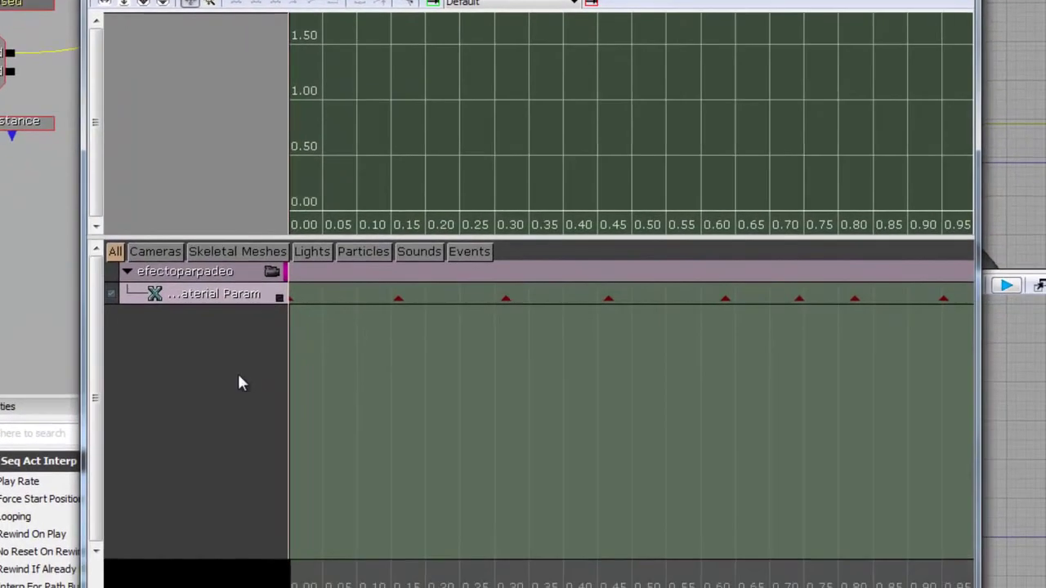
right_click(190, 301)
left_click(286, 367)
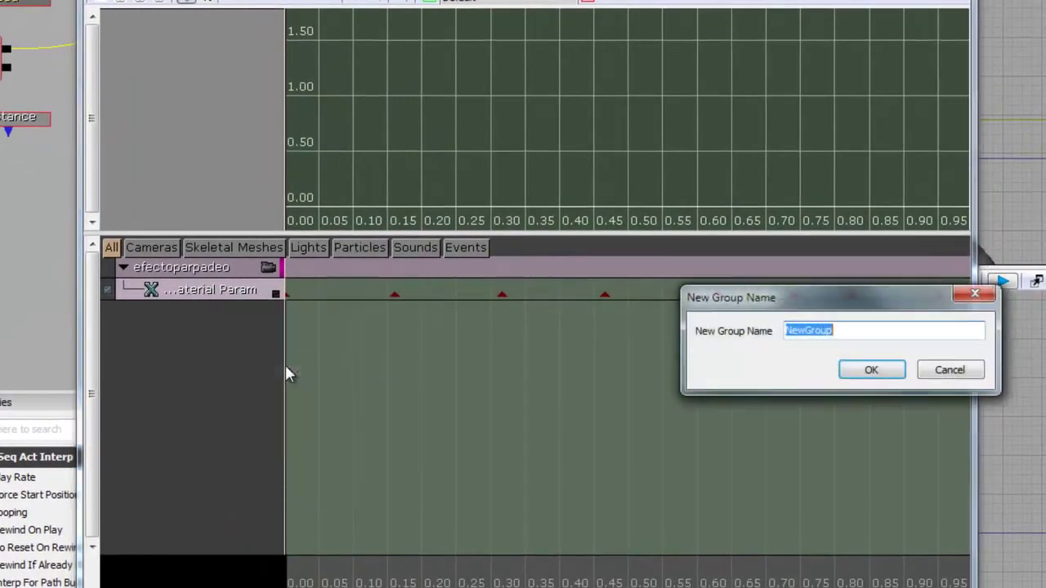
type("Luz")
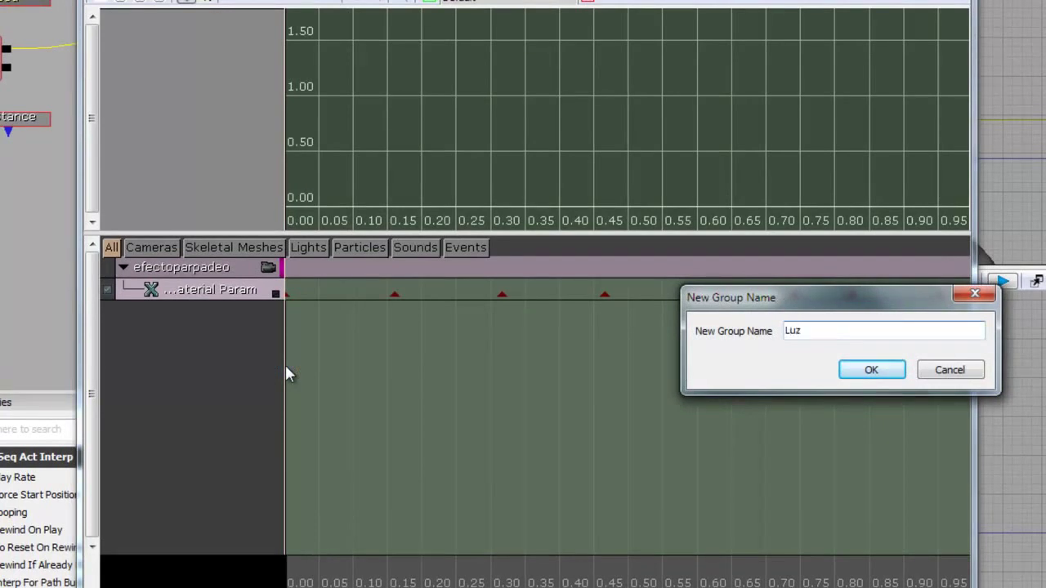
key("Return")
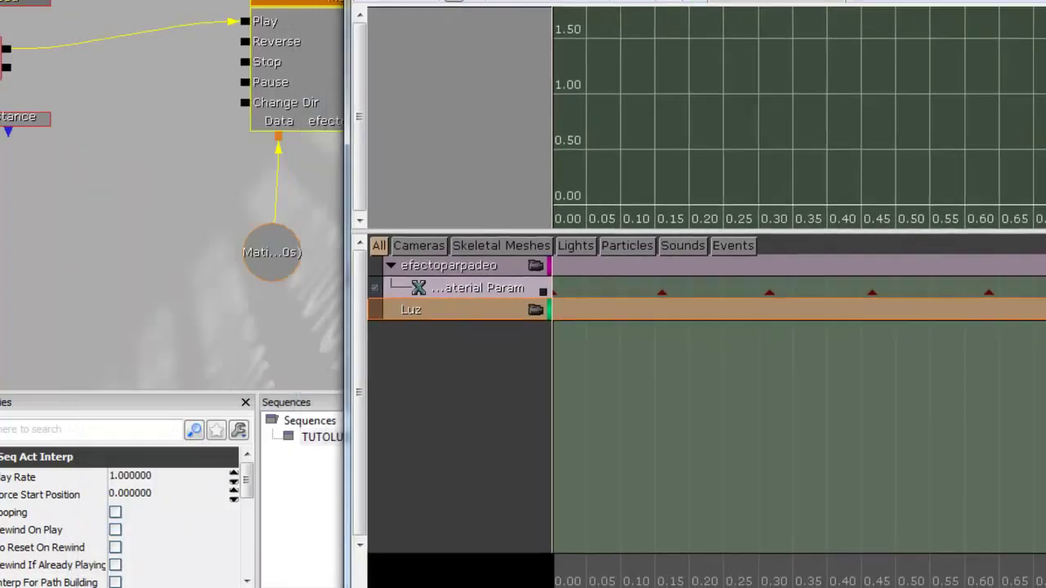
- Link the PointLightToggleable_1 node to the Matinee's Luz connector in Kismet
left_click_drag(205, 0, 653, 16)
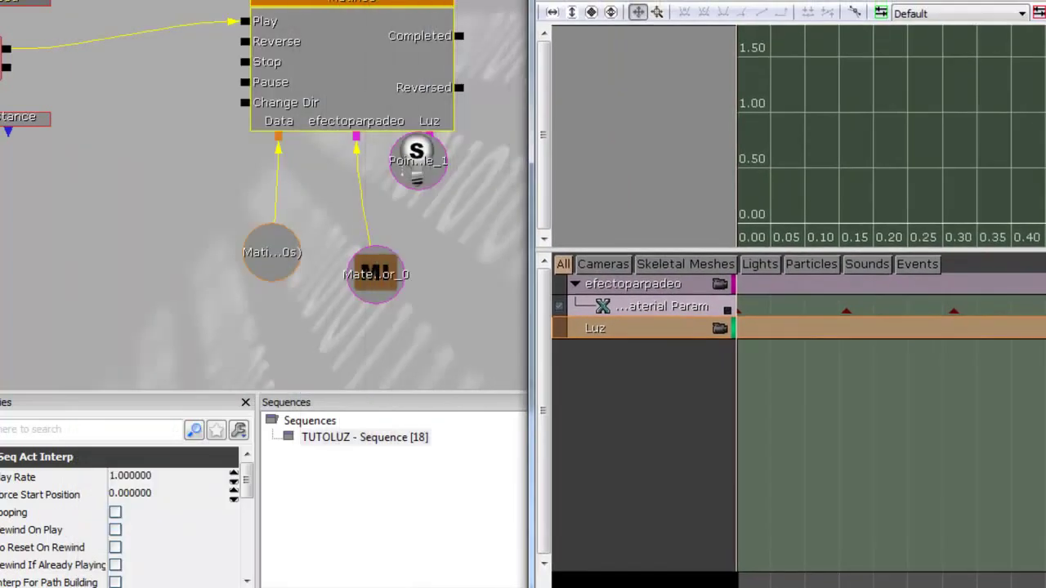
left_click_drag(419, 161, 457, 247)
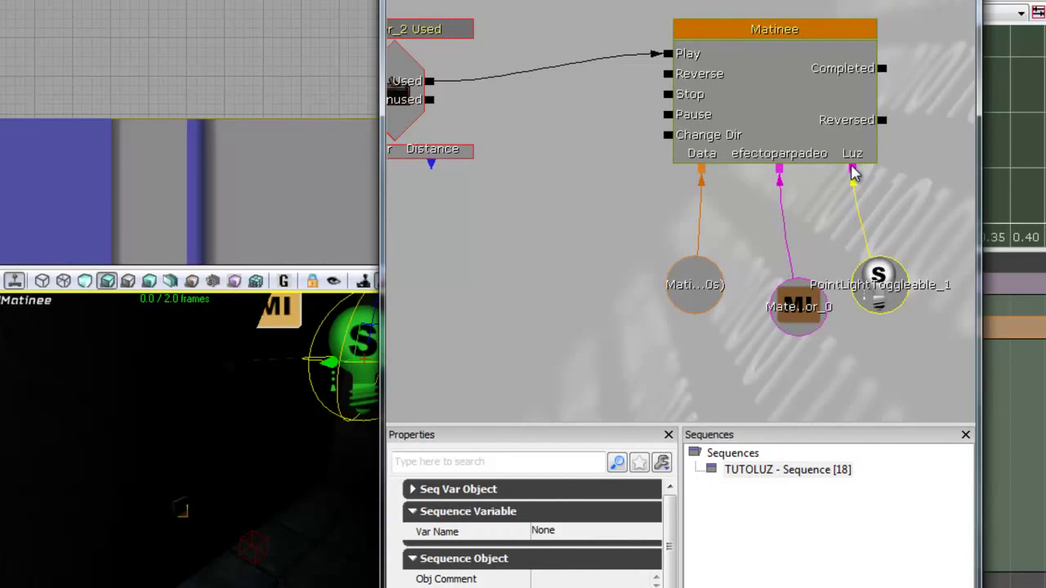
right_click(891, 364)
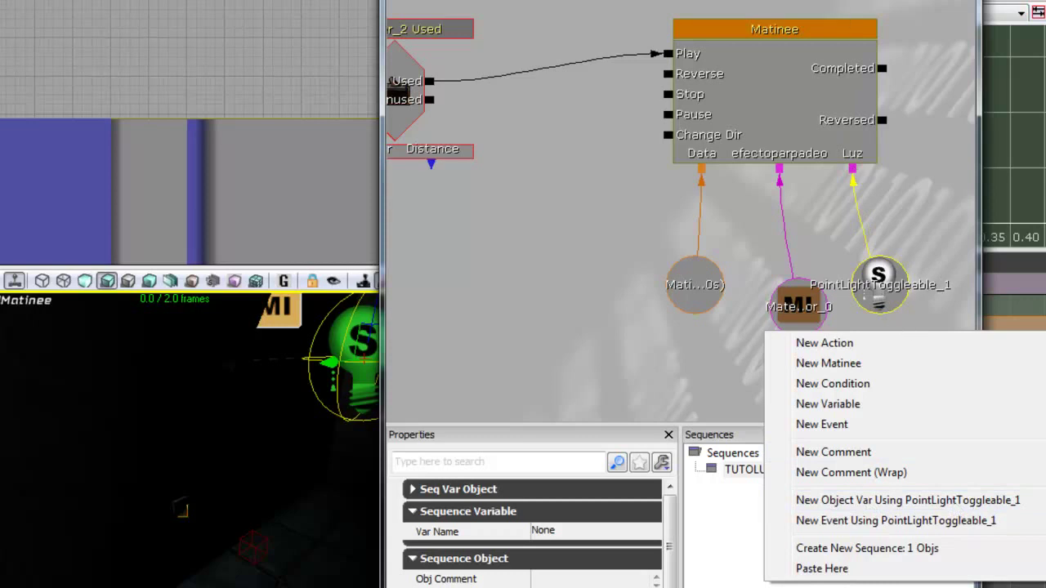
left_click(880, 110)
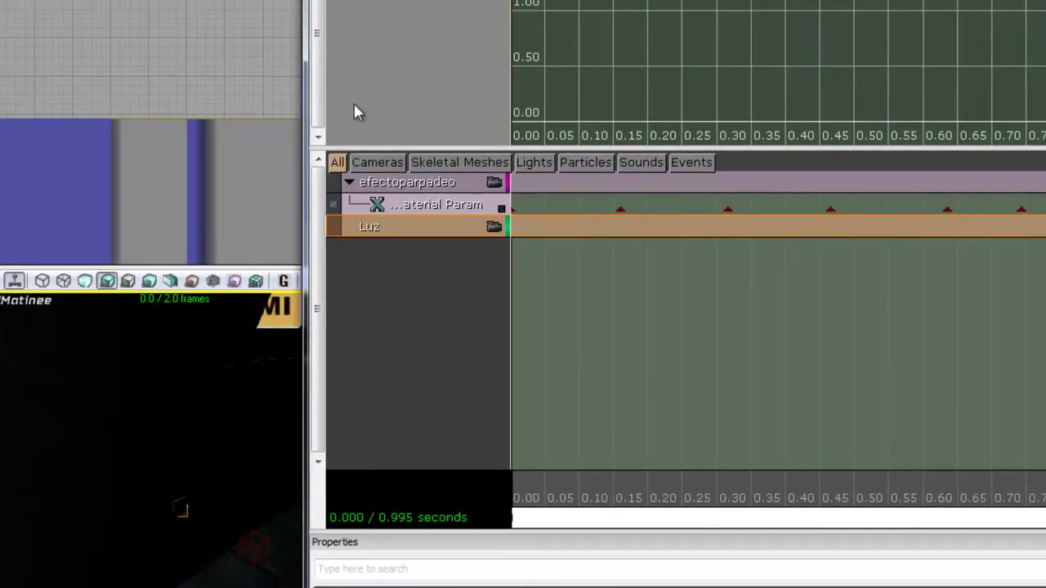
- Add a float property track to Luz animating PointLightComponent0.Brightness
right_click(426, 234)
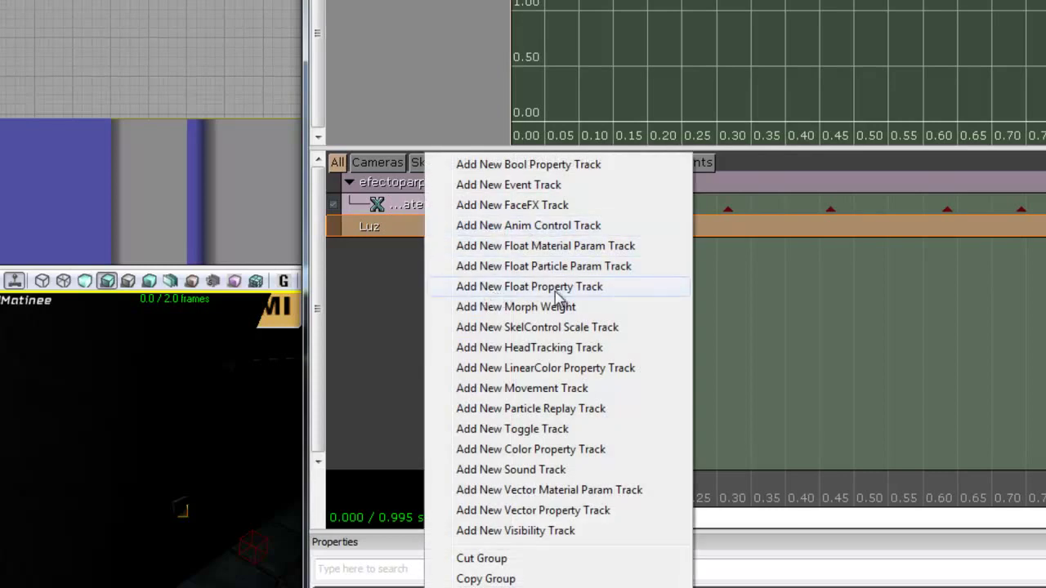
left_click(590, 288)
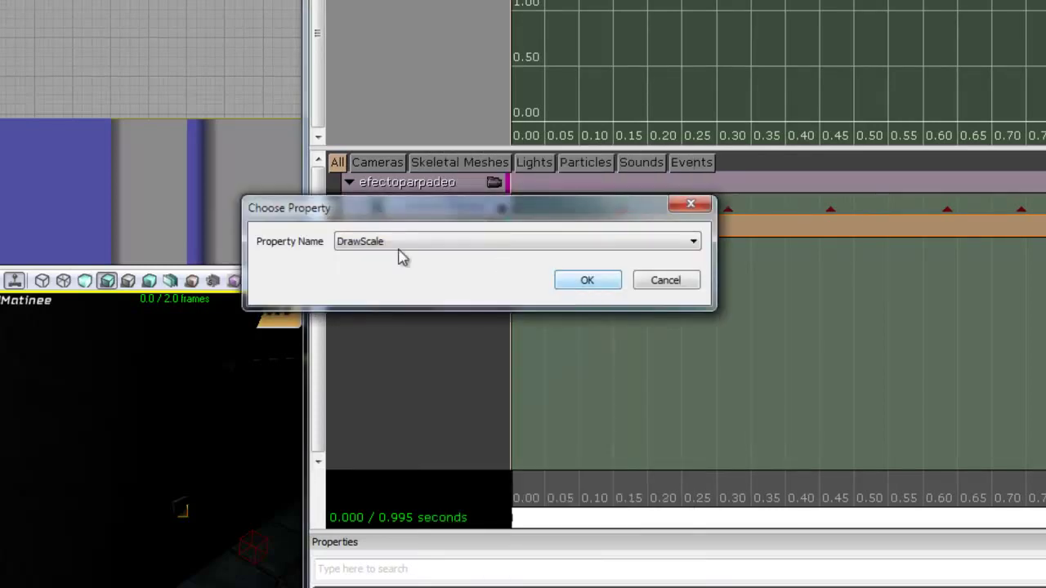
left_click(693, 245)
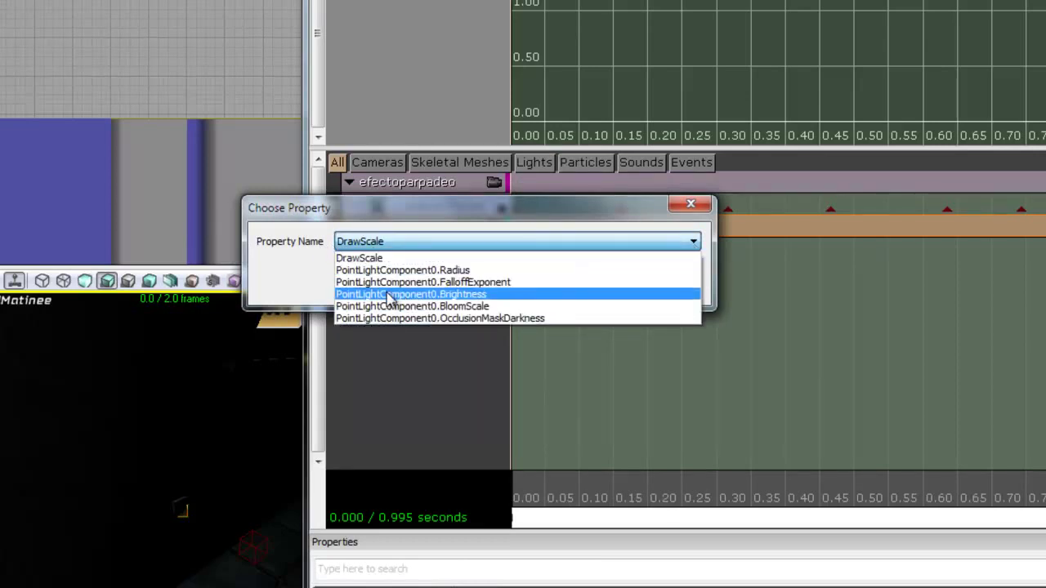
left_click(476, 296)
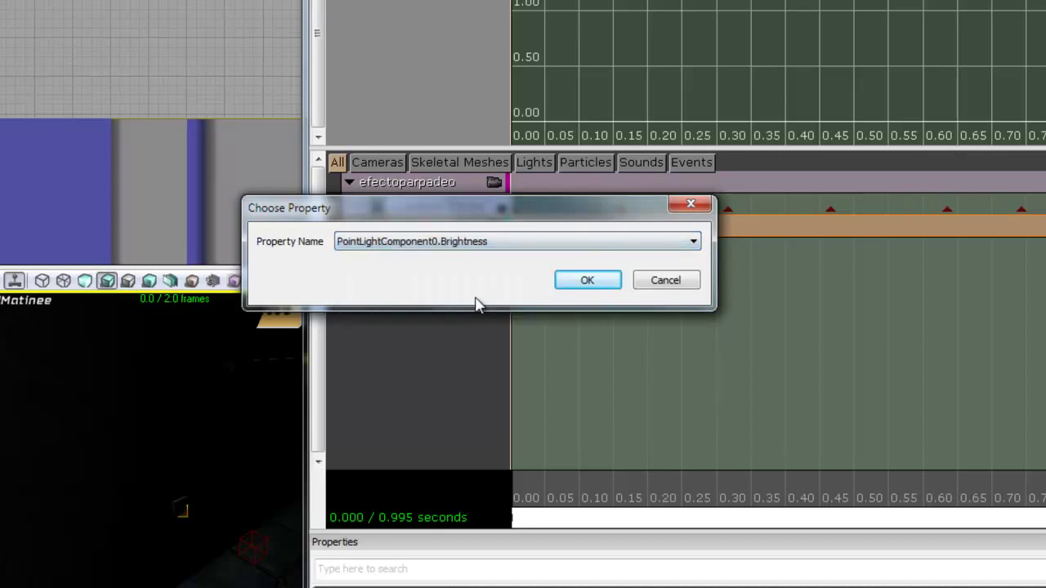
left_click(603, 282)
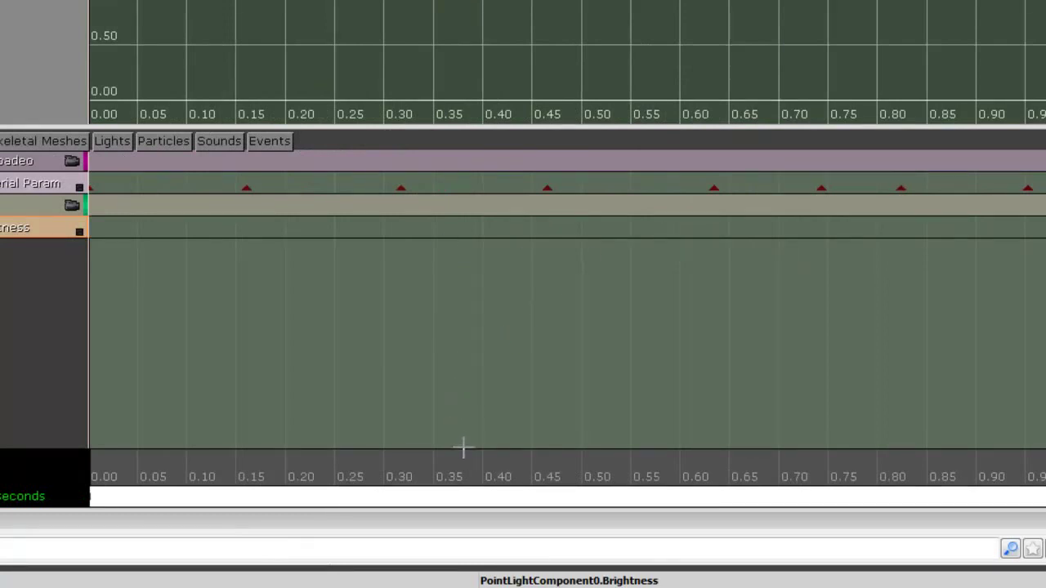
- Add Brightness keys at 0.00, 0.16 and 0.32 s, matching the Material Param keys
left_click_drag(464, 464, 426, 454)
scroll(425, 454, "down", 3)
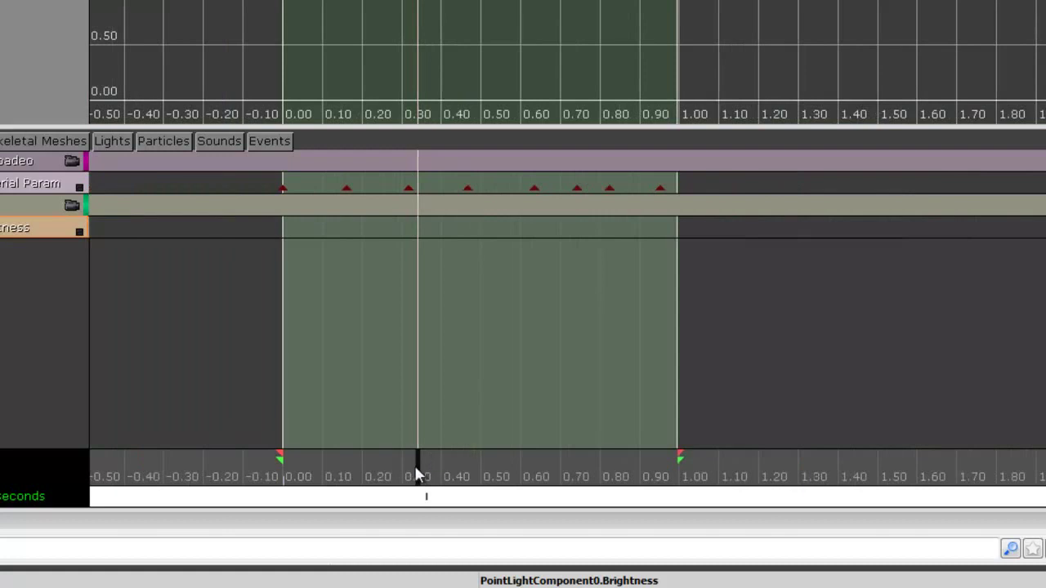
left_click_drag(408, 477, 284, 480)
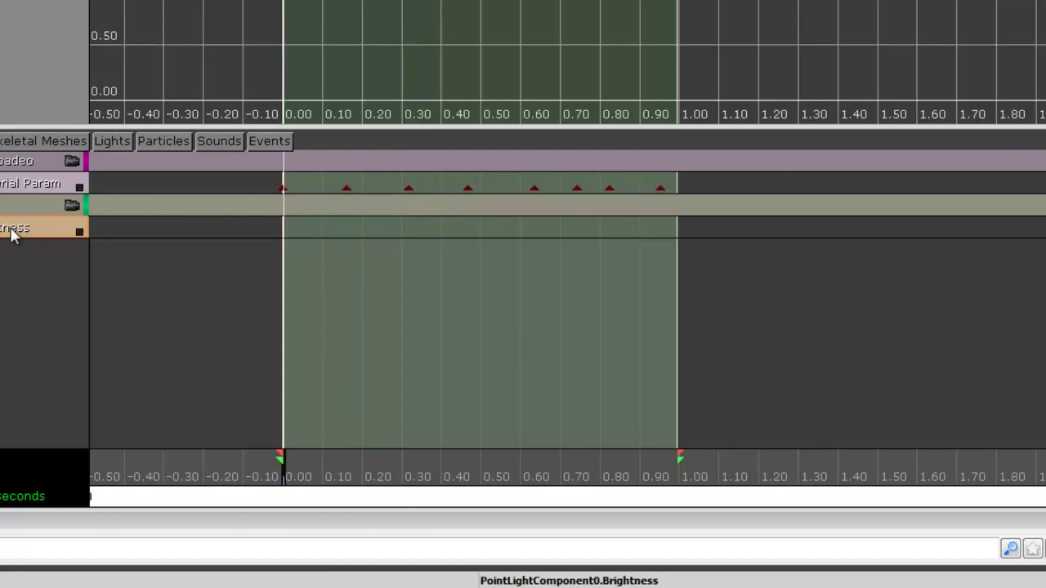
left_click(282, 190)
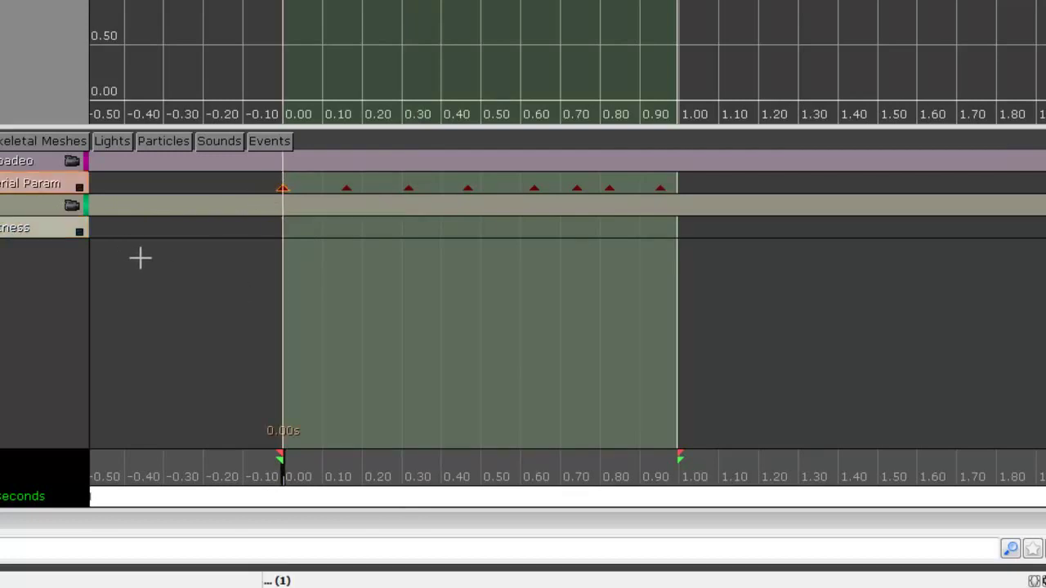
left_click(42, 230)
key("Return")
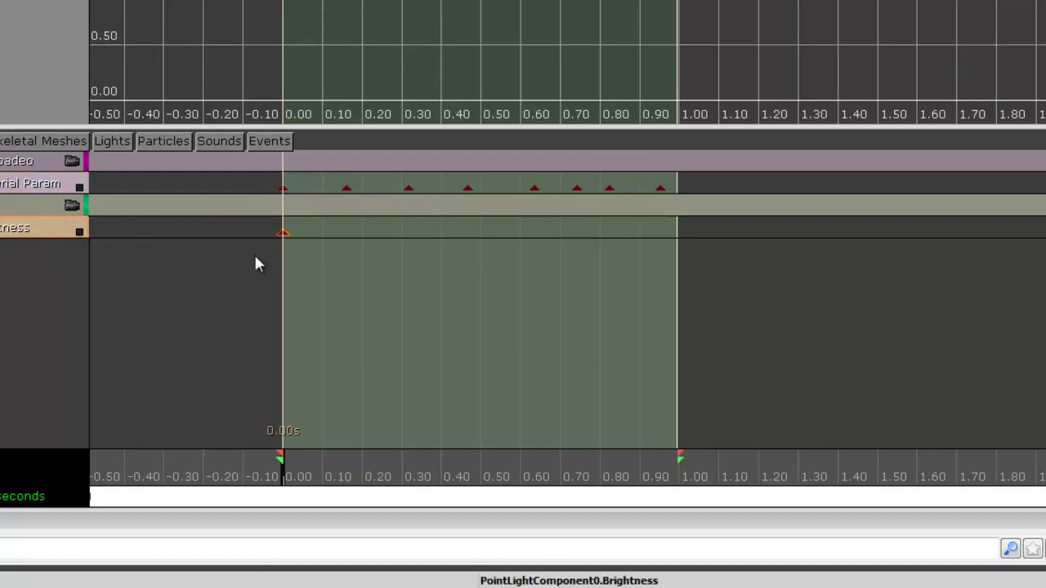
left_click(347, 187)
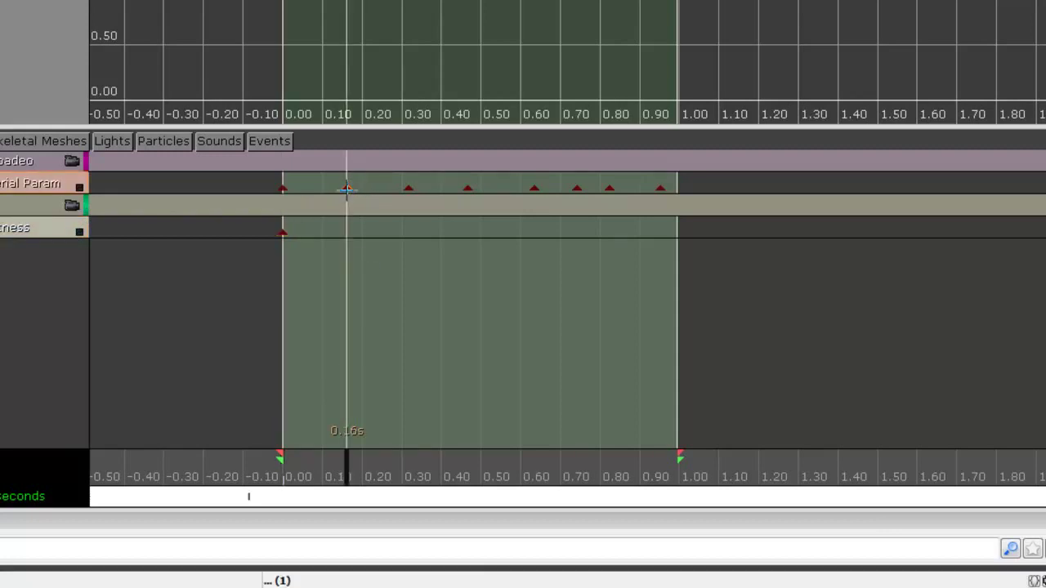
left_click(44, 231)
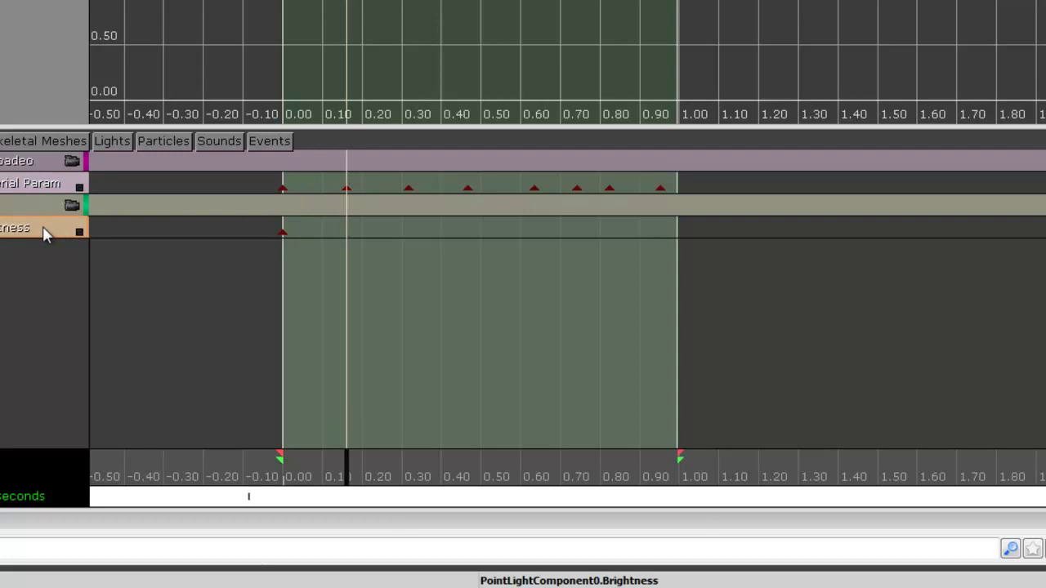
key("Return")
left_click(409, 189)
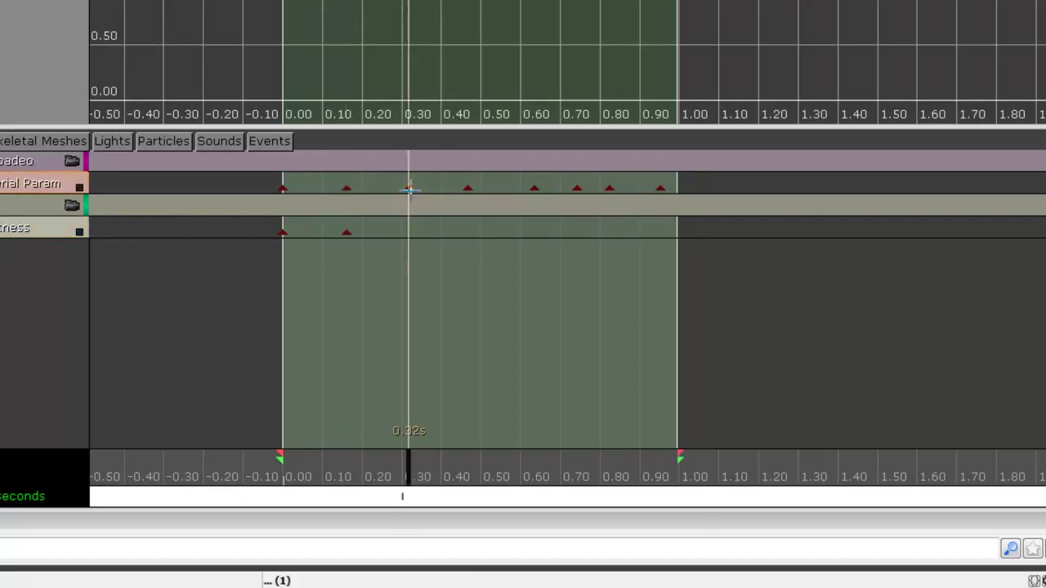
left_click(28, 233)
key("Return")
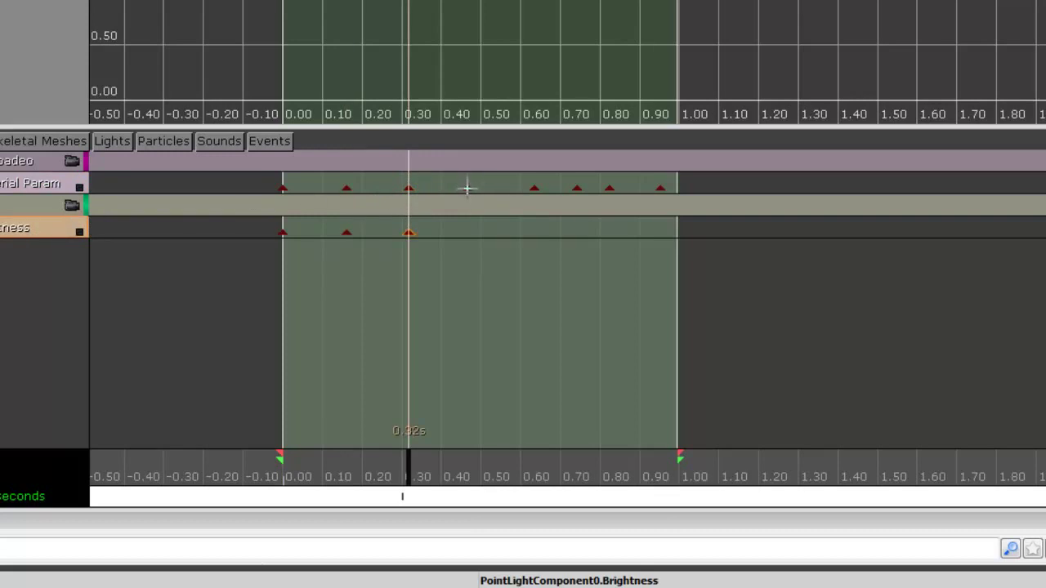
- Add Brightness keys at 0.47, 0.63, 0.74, 0.82 and 0.95 s, matching the Material Param keys
left_click(468, 189)
key("Return")
left_click(37, 229)
key("Return")
left_click(65, 231)
key("Return")
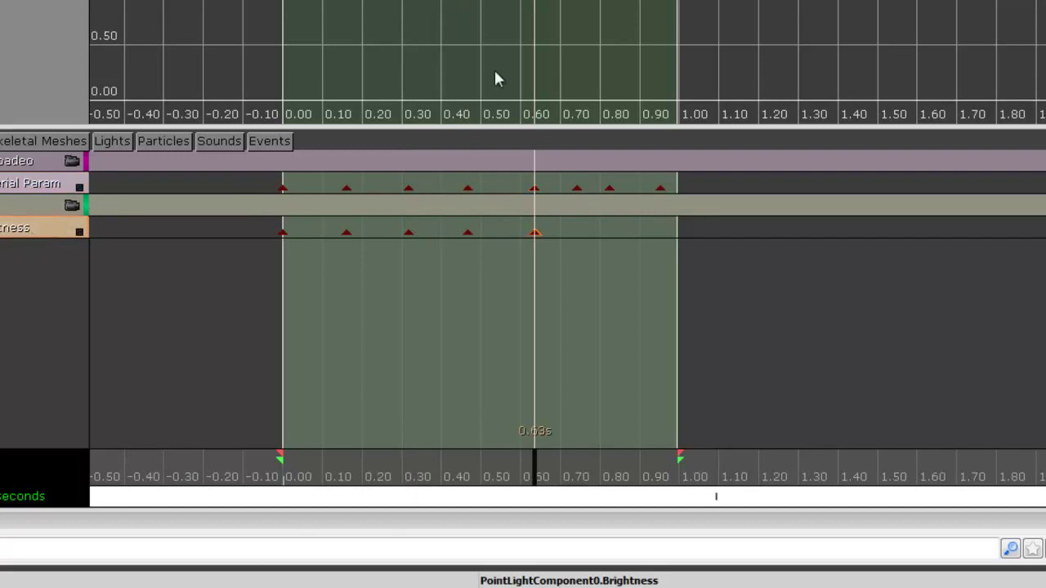
left_click(577, 190)
key("Return")
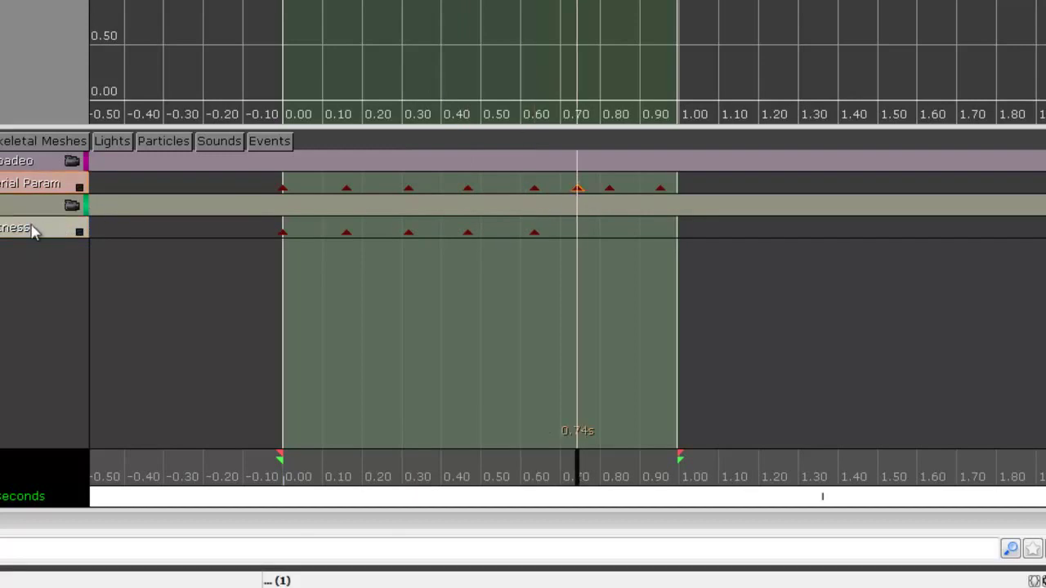
left_click(44, 231)
key("Return")
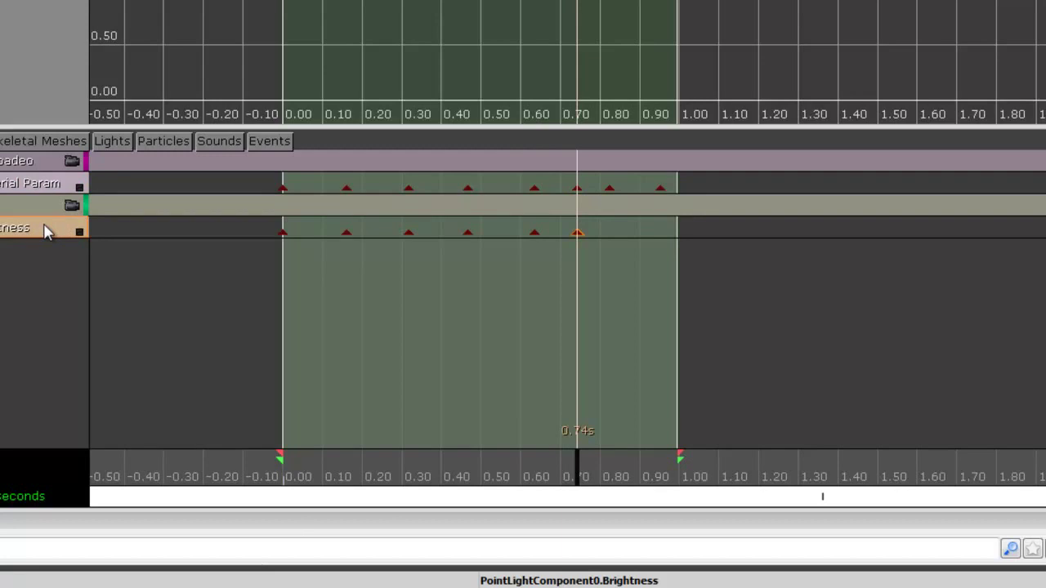
left_click(608, 189)
key("Return")
left_click(7, 229)
key("Return")
left_click(82, 204)
left_click(660, 188)
key("Return")
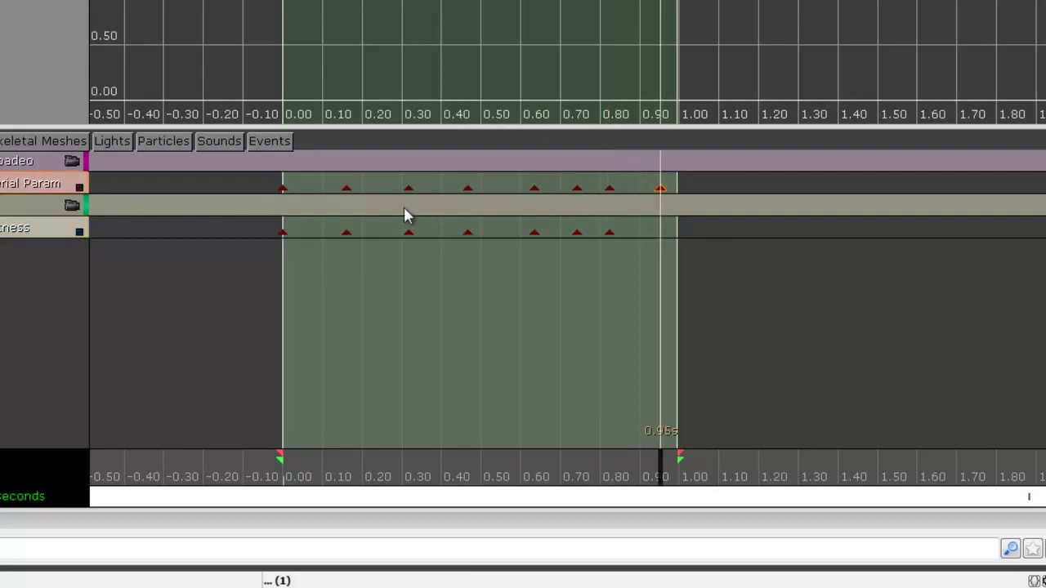
left_click(36, 232)
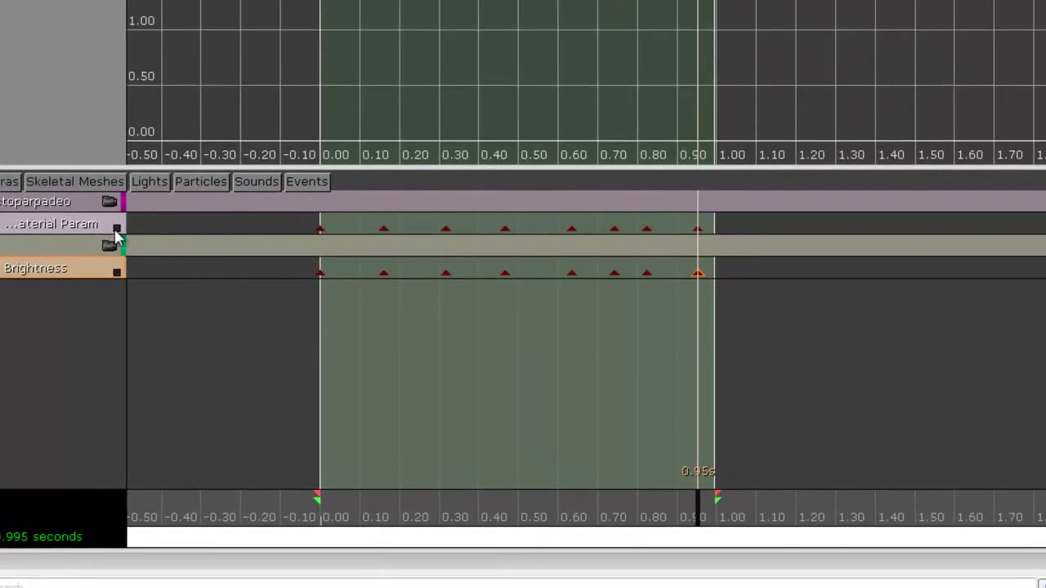
left_click(196, 314)
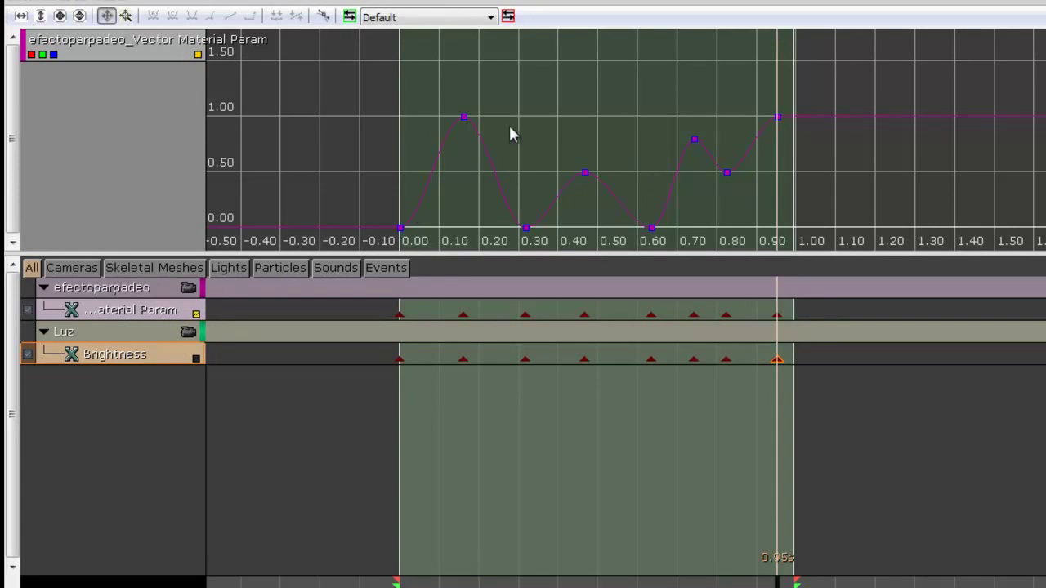
- Set the 0.16 s Brightness key to 1 and the 0.32 s key to 0
left_click(399, 360)
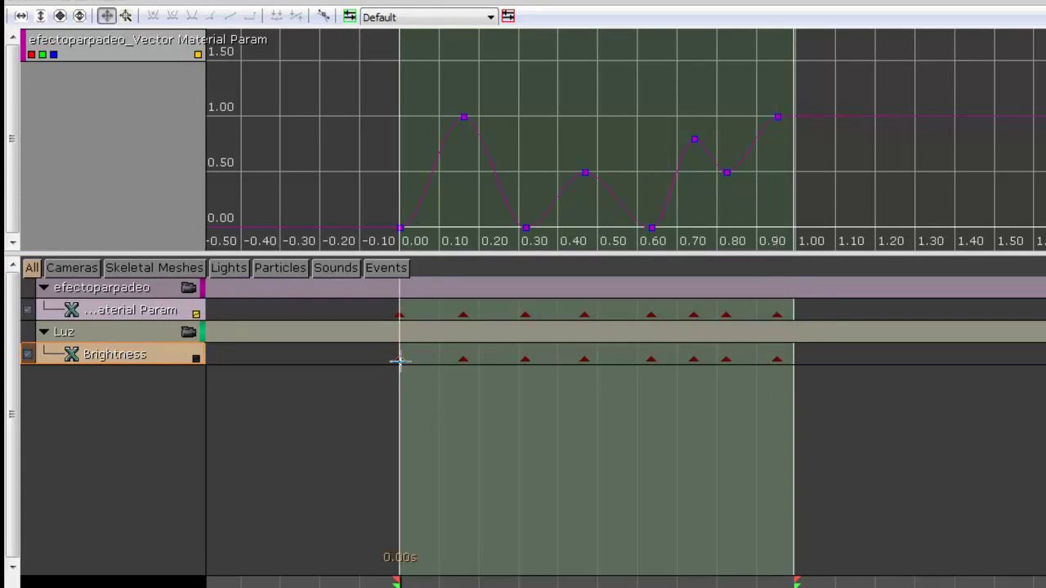
left_click(462, 360)
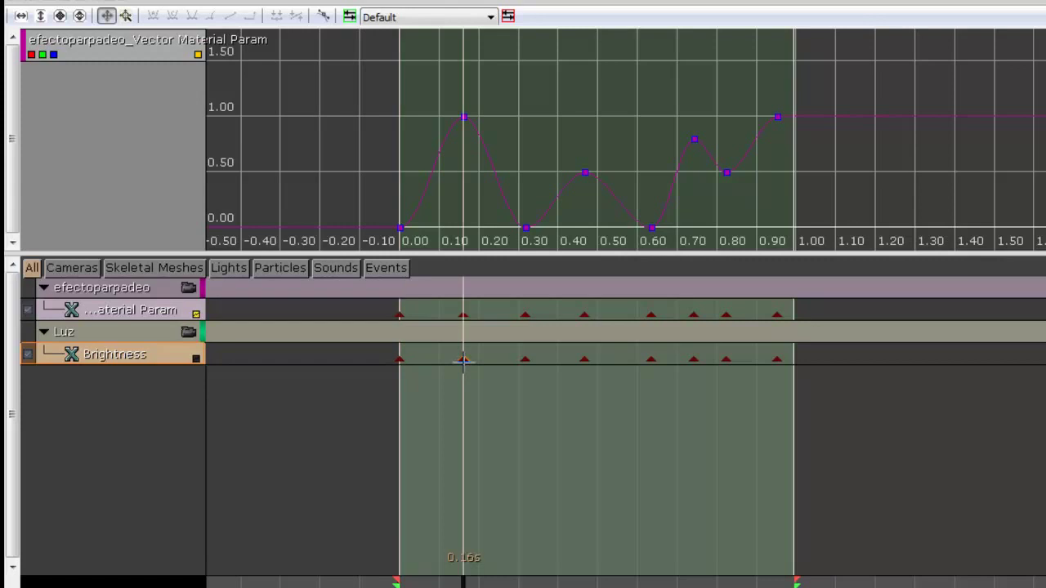
right_click(463, 360)
left_click(513, 391)
type("1")
key("Return")
left_click(524, 360)
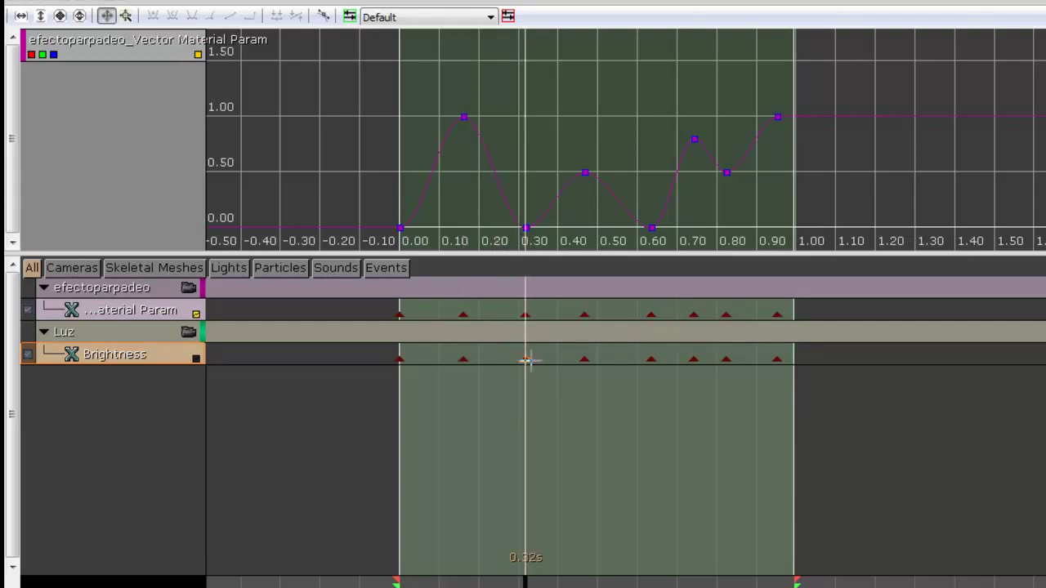
right_click(525, 360)
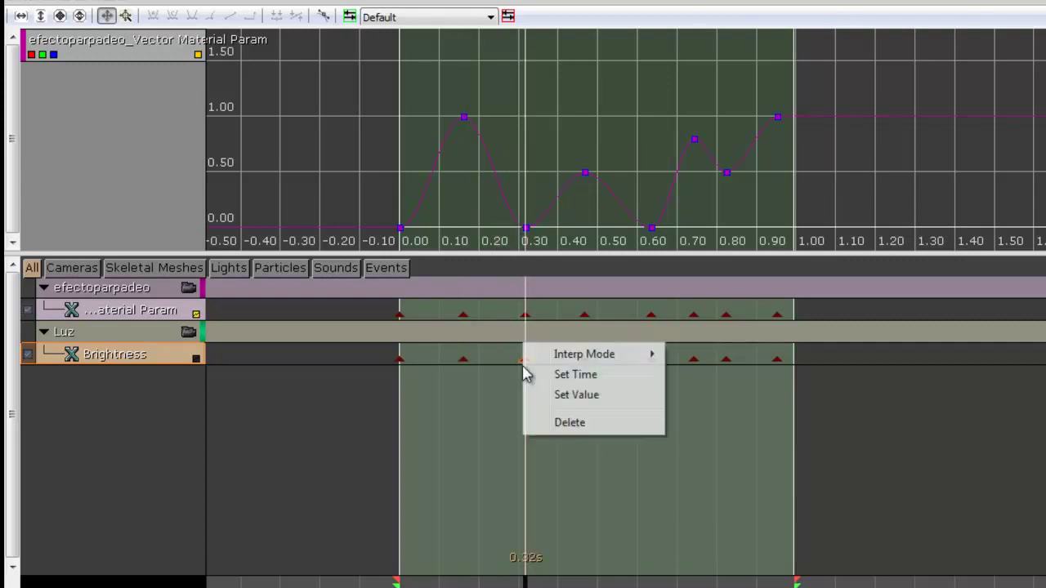
left_click(563, 396)
left_click(992, 494)
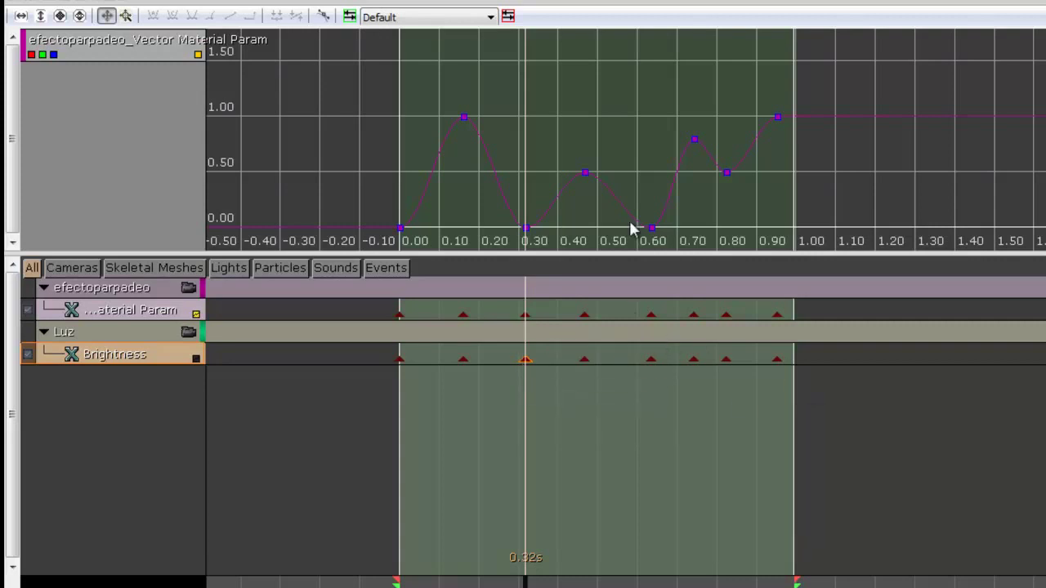
- Set the 0.47 s Brightness key to 0.5 and the 0.74 s key to 0.8
left_click(583, 359)
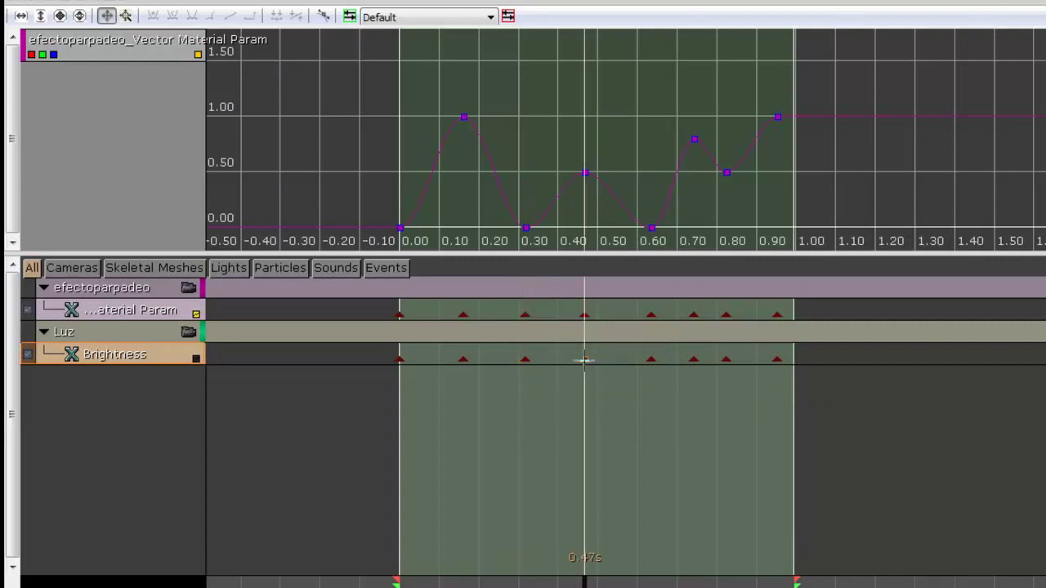
right_click(583, 359)
left_click(656, 391)
type("0")
key("Return")
right_click(693, 359)
left_click(752, 390)
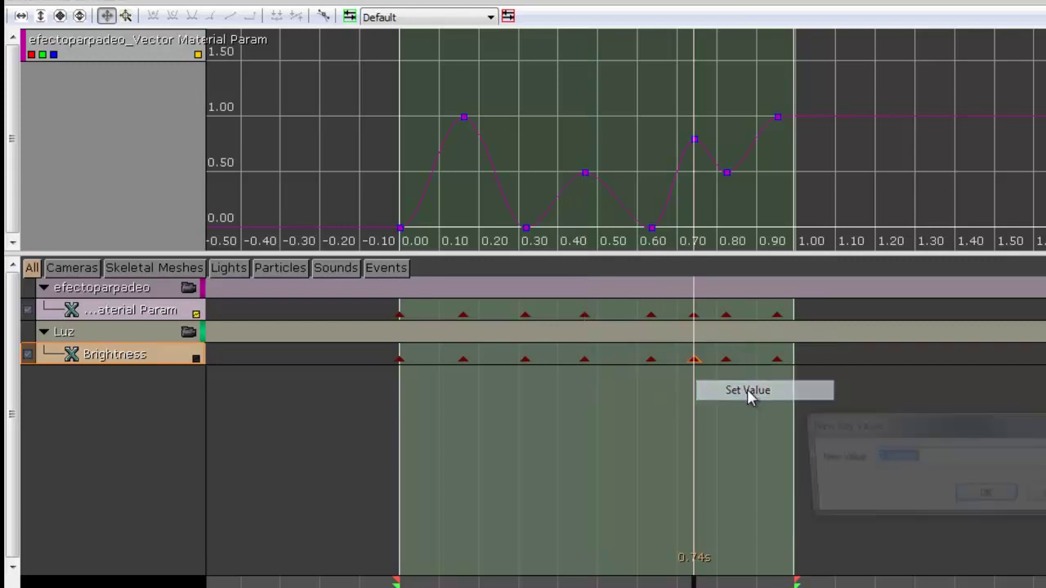
type("0.8")
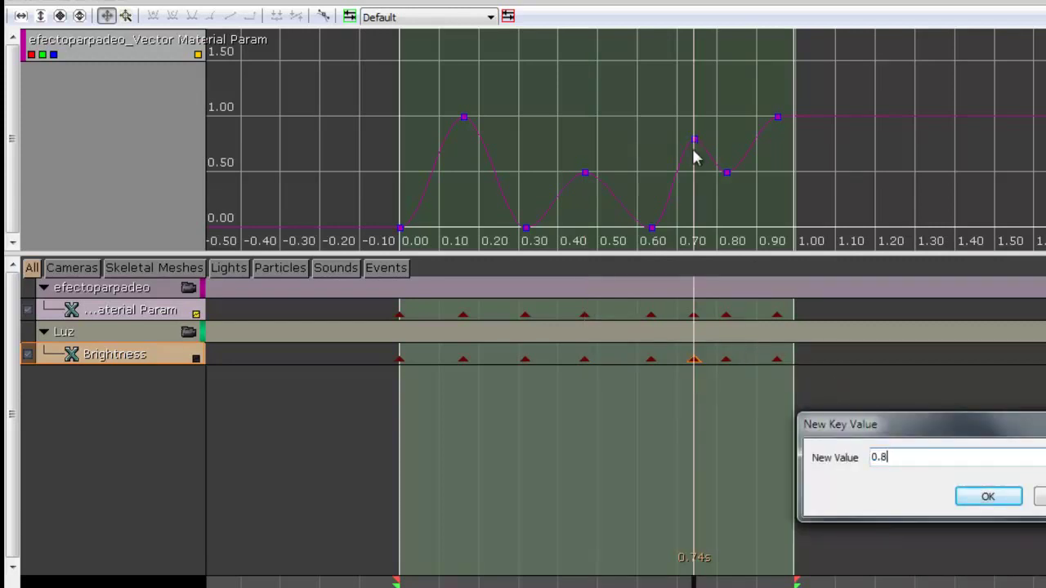
key("Return")
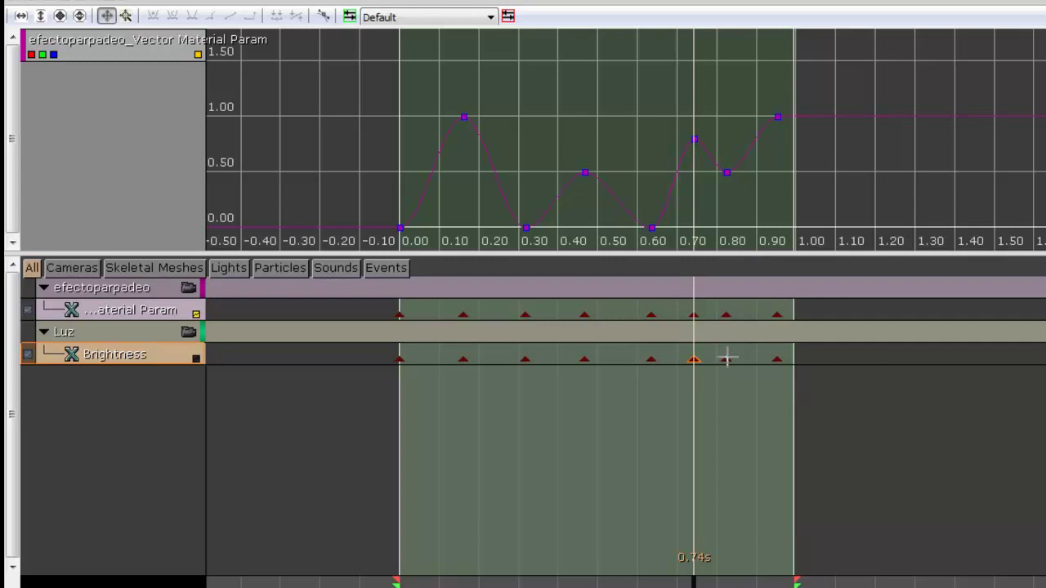
- Set the 0.82 s Brightness key to 0.5 and the final 0.95 s key to 0
left_click(726, 359)
right_click(726, 359)
left_click(782, 392)
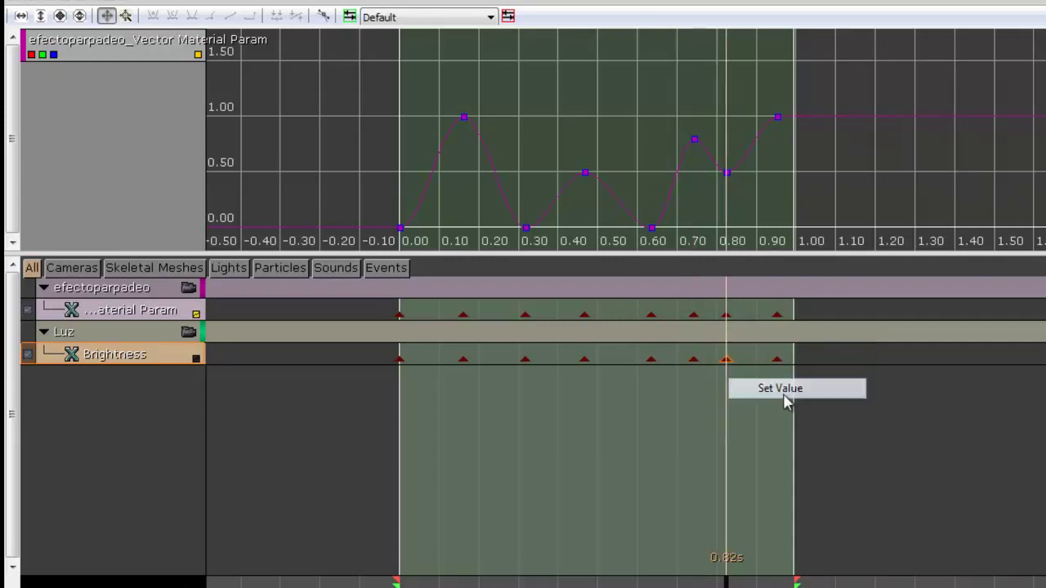
type("0.5")
key("Return")
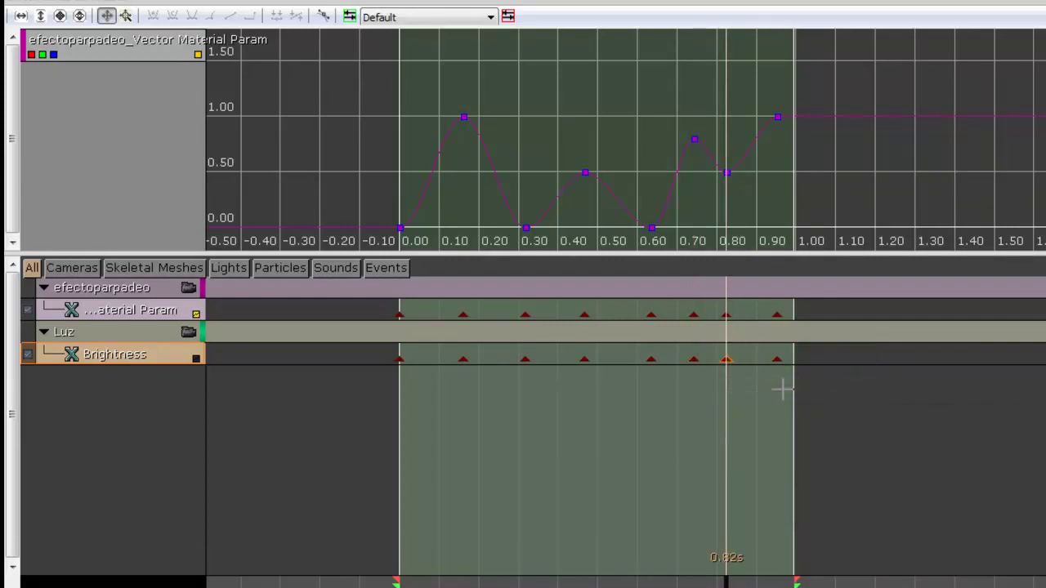
left_click(776, 360)
right_click(777, 360)
left_click(834, 395)
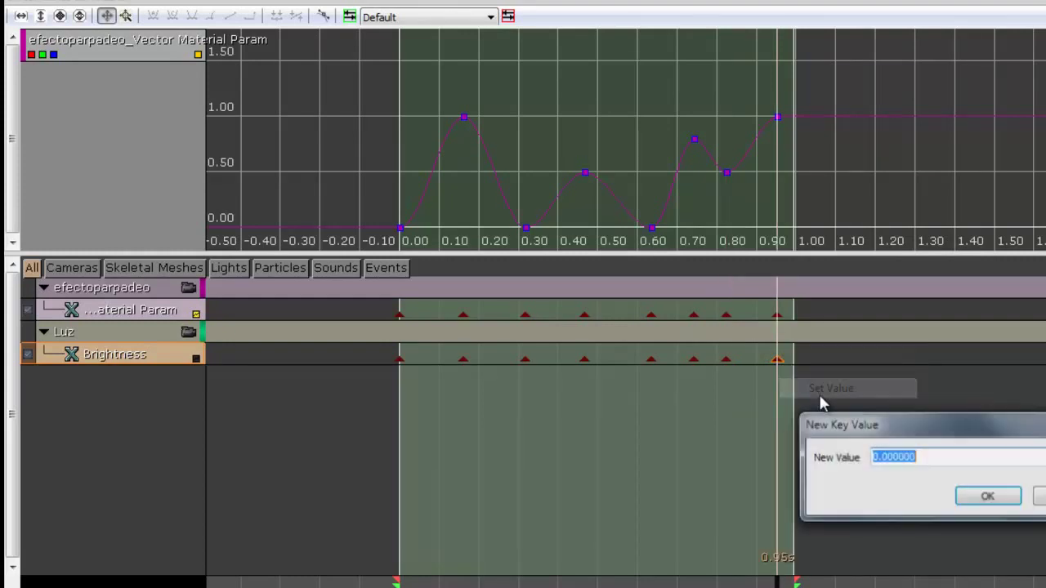
type("0")
key("Return")
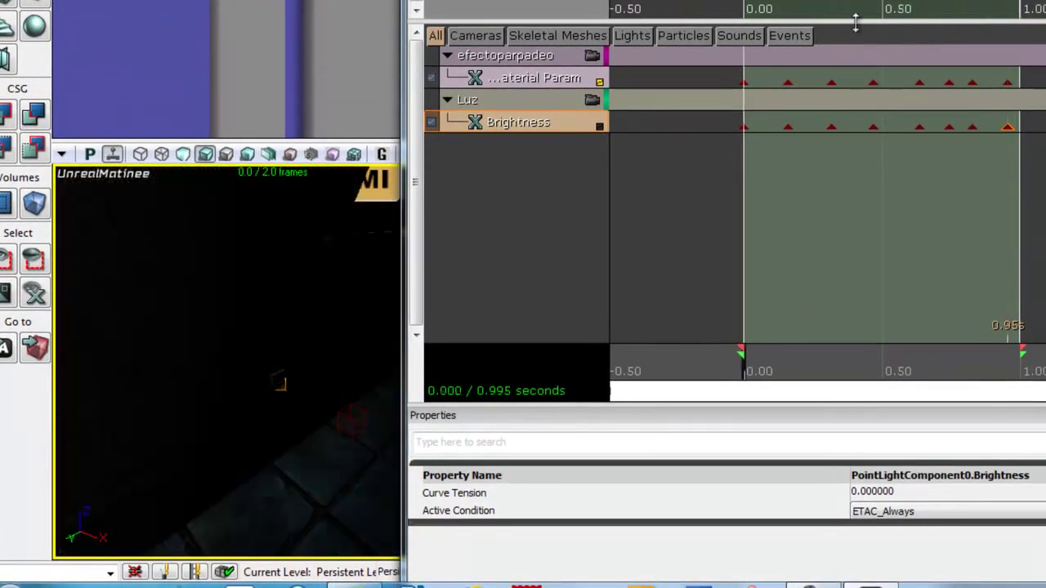
- Play the light and tube flicker sequence through to 0.995 s, then close Matinee
key("space")
key("space")
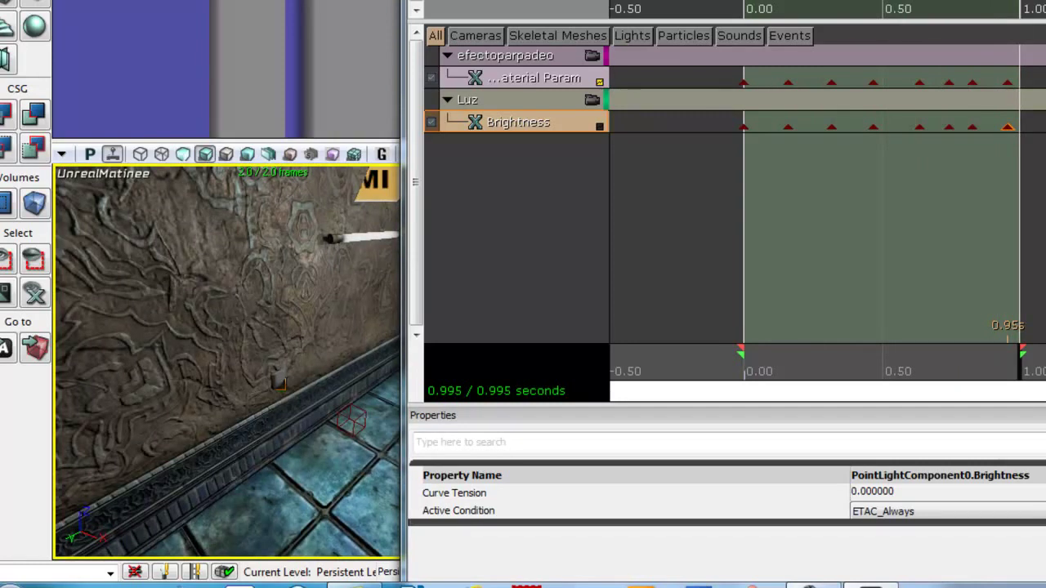
key("alt+F4")
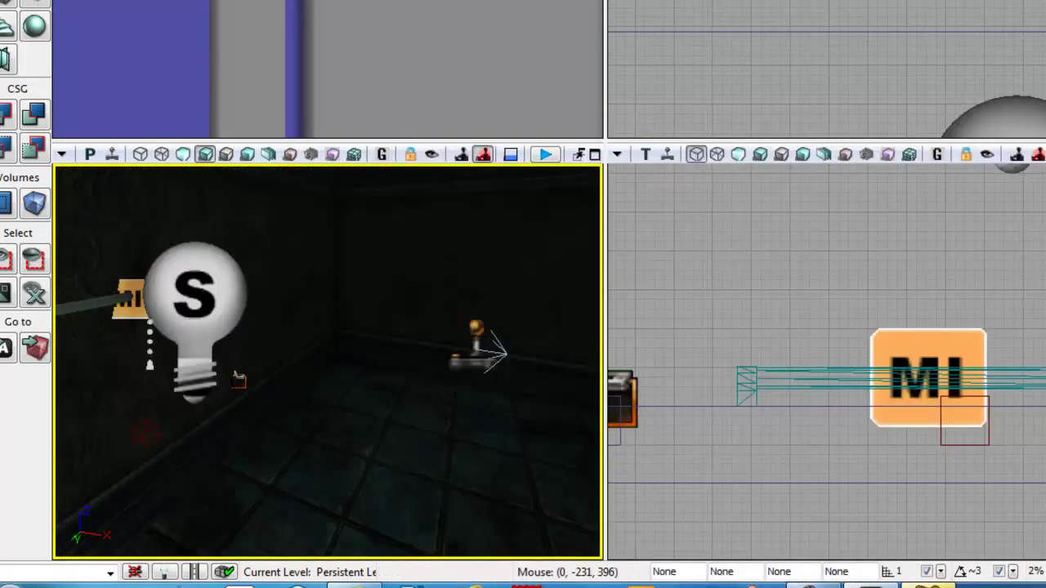